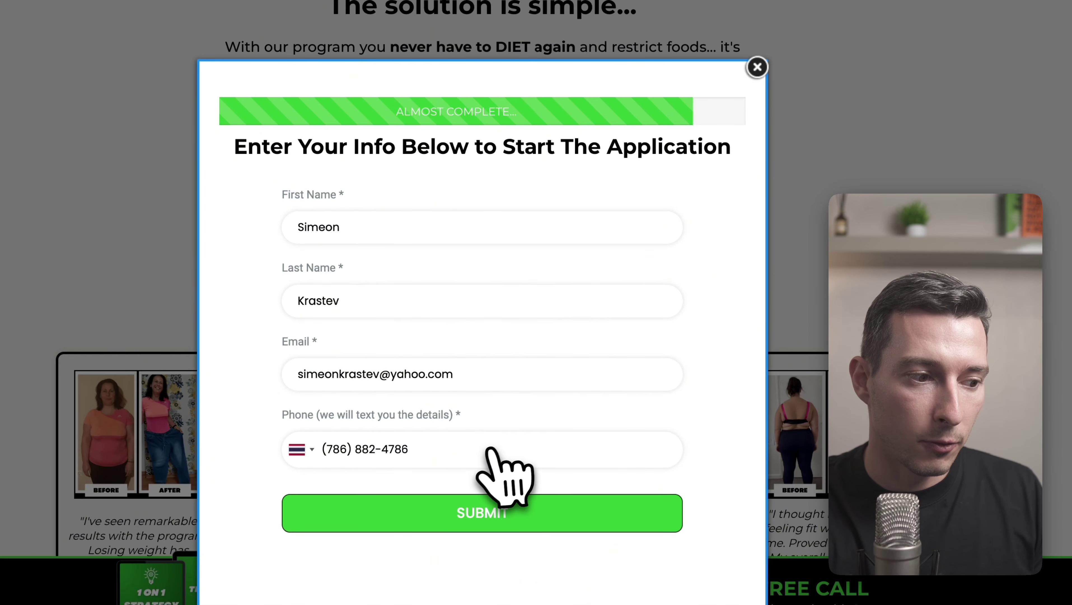
Step: Submit the filled-in application form, and check the Opportunity Status Changed trigger and Webhook action in the GoHighLevel workflow
{"action": "left_click", "coordinate": [517, 566]}
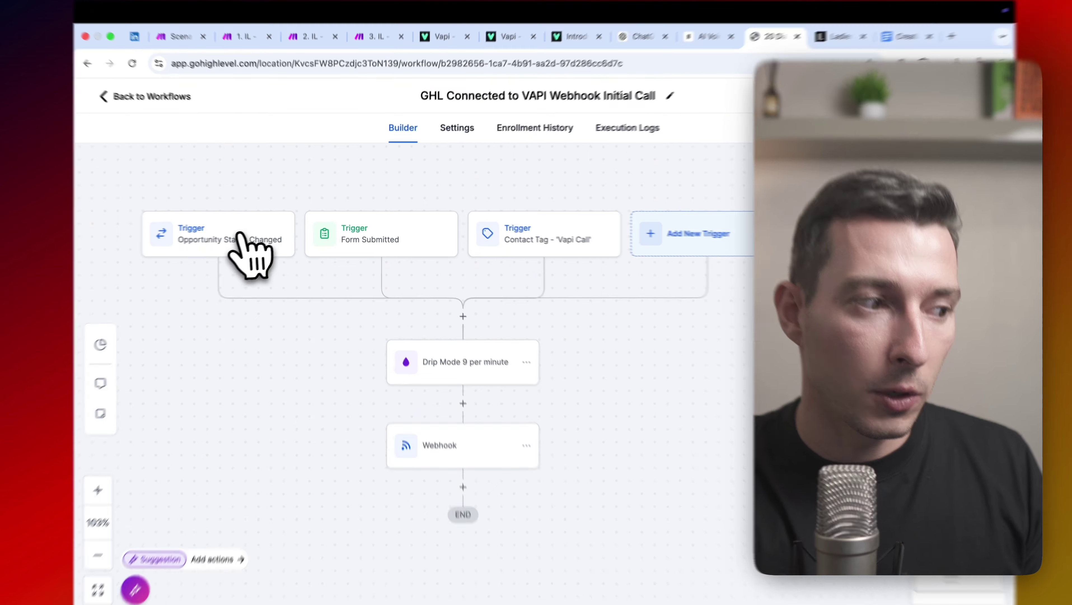
{"action": "left_click", "coordinate": [248, 238]}
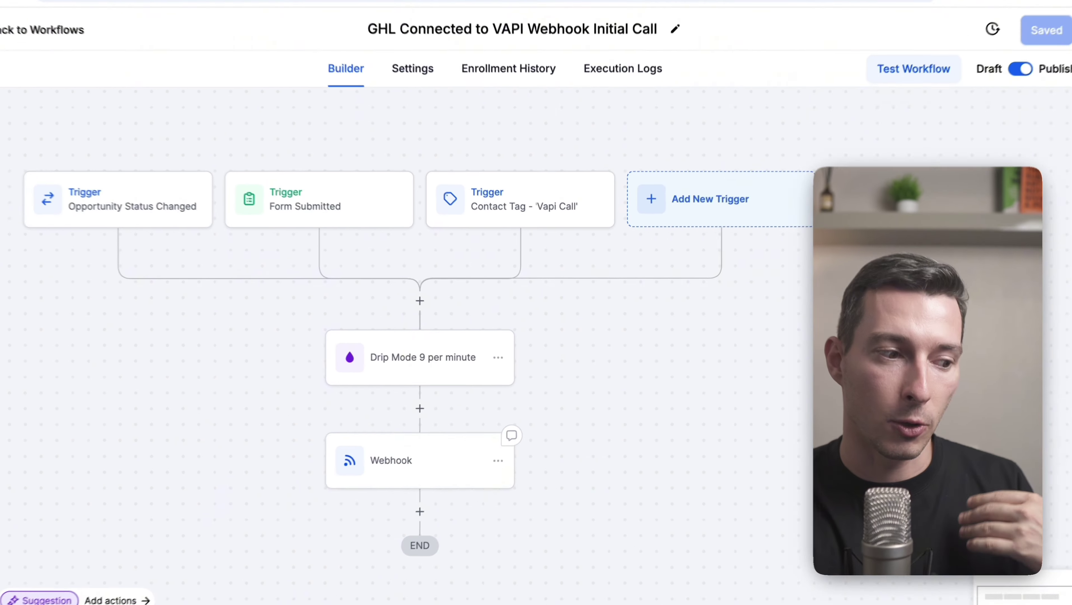
{"action": "left_click", "coordinate": [440, 446]}
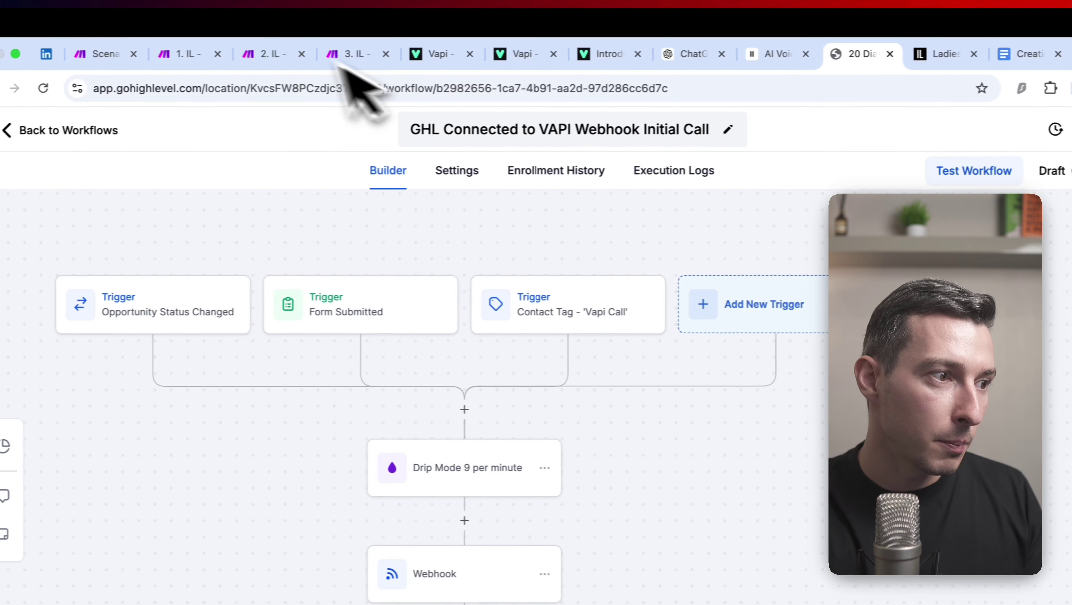
Step: Switch to the Make scenario "1. IL - GHL to Vapi DB Activate for DL" and inspect its Webhooks trigger and Variables JSON mappings
{"action": "left_click", "coordinate": [201, 54]}
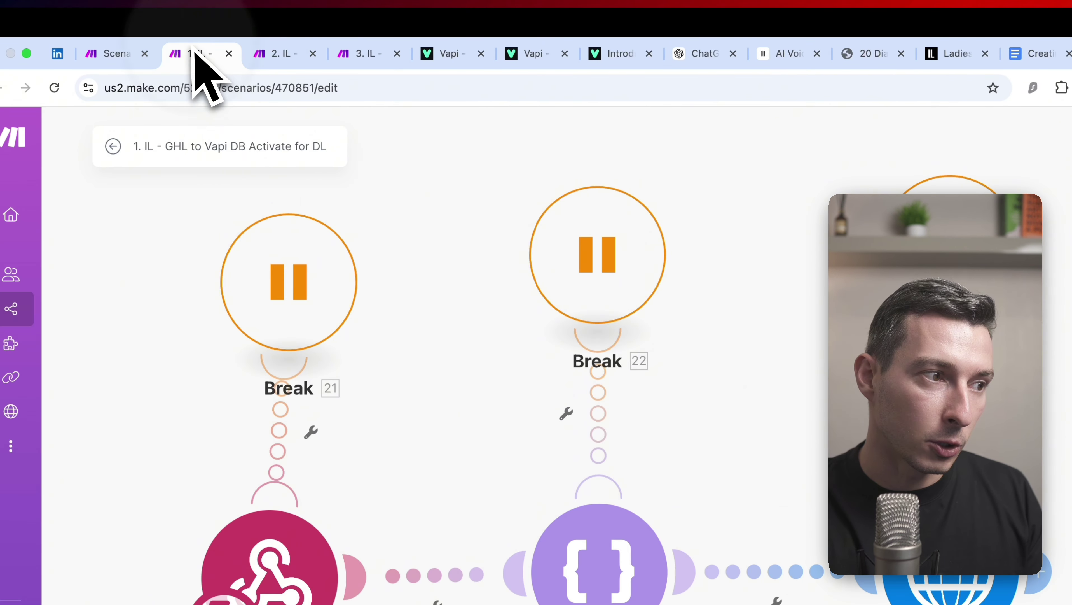
{"action": "left_click_drag", "start_coordinate": [219, 442], "coordinate": [171, 388]}
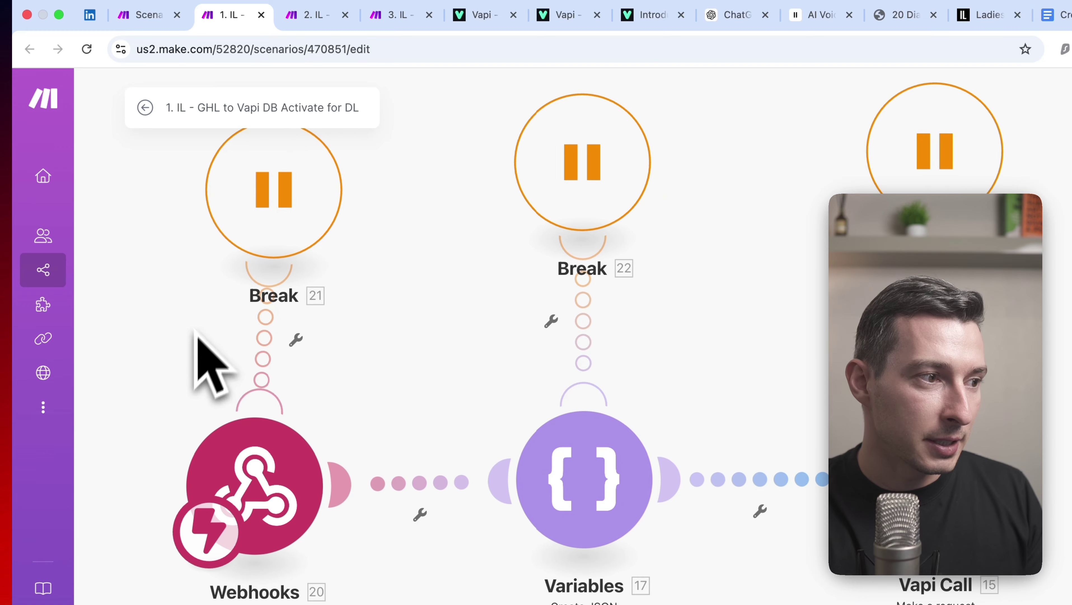
{"action": "left_click", "coordinate": [280, 514]}
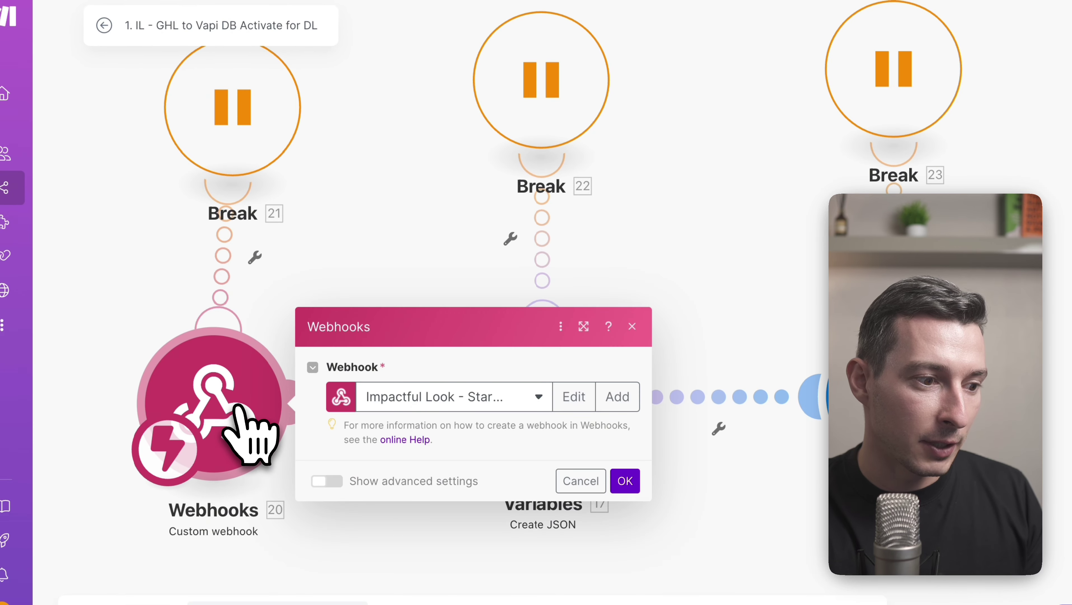
{"action": "key", "text": "Escape"}
{"action": "left_click", "coordinate": [567, 394]}
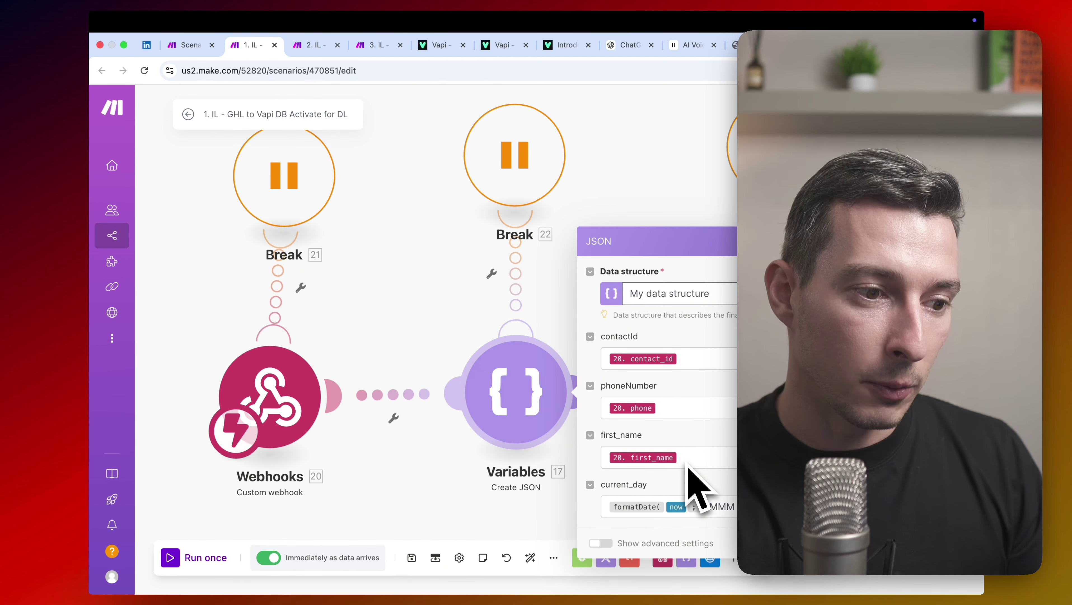
{"action": "mouse_move", "coordinate": [673, 511]}
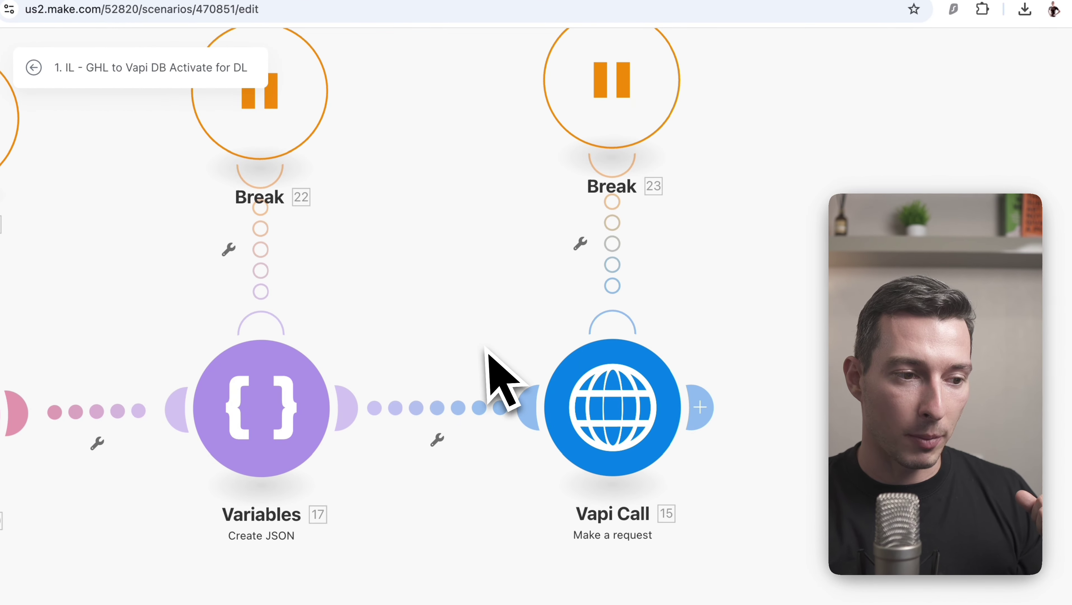
Step: Review the Vapi Call module's request settings, from the URL and headers through the request content, and close it
{"action": "left_click", "coordinate": [778, 412]}
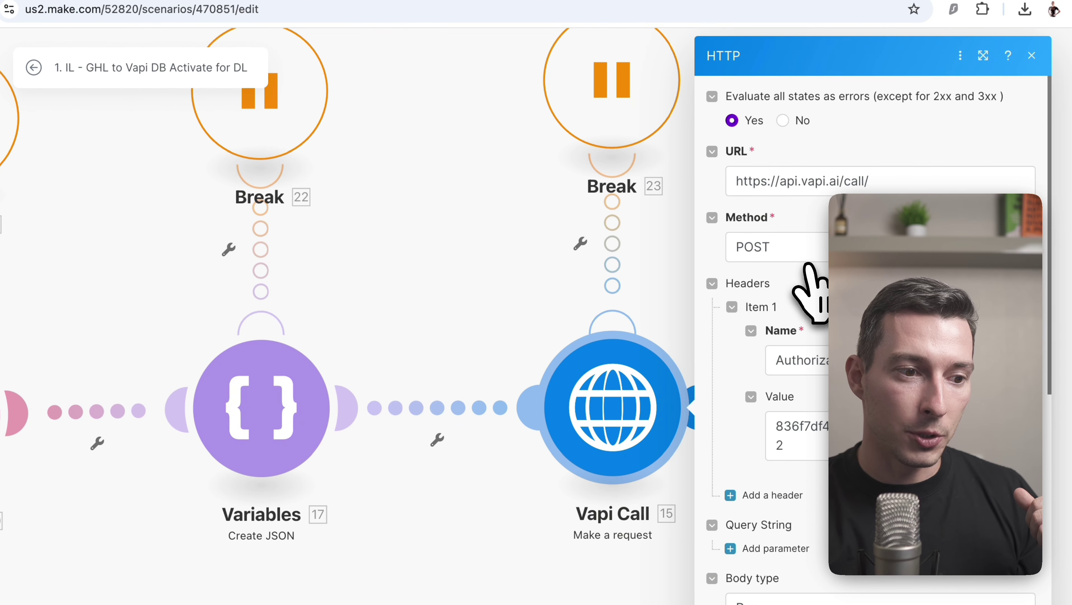
{"action": "scroll", "coordinate": [809, 267], "scroll_direction": "down", "scroll_amount": 10}
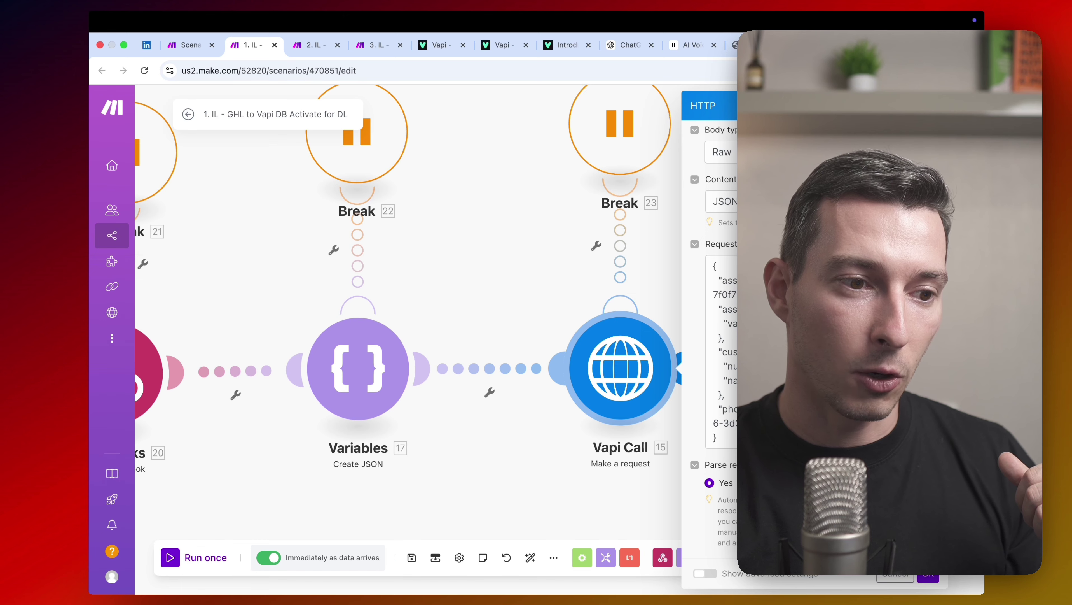
{"action": "scroll", "coordinate": [709, 317], "scroll_direction": "up", "scroll_amount": 4}
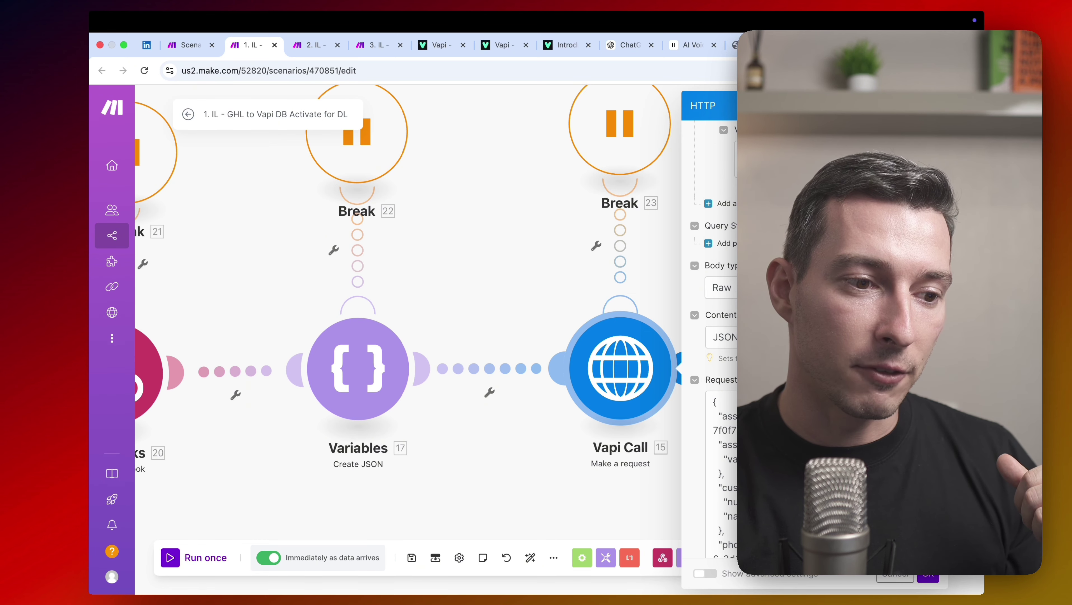
{"action": "scroll", "coordinate": [715, 296], "scroll_direction": "up", "scroll_amount": 4}
{"action": "left_click", "coordinate": [502, 221]}
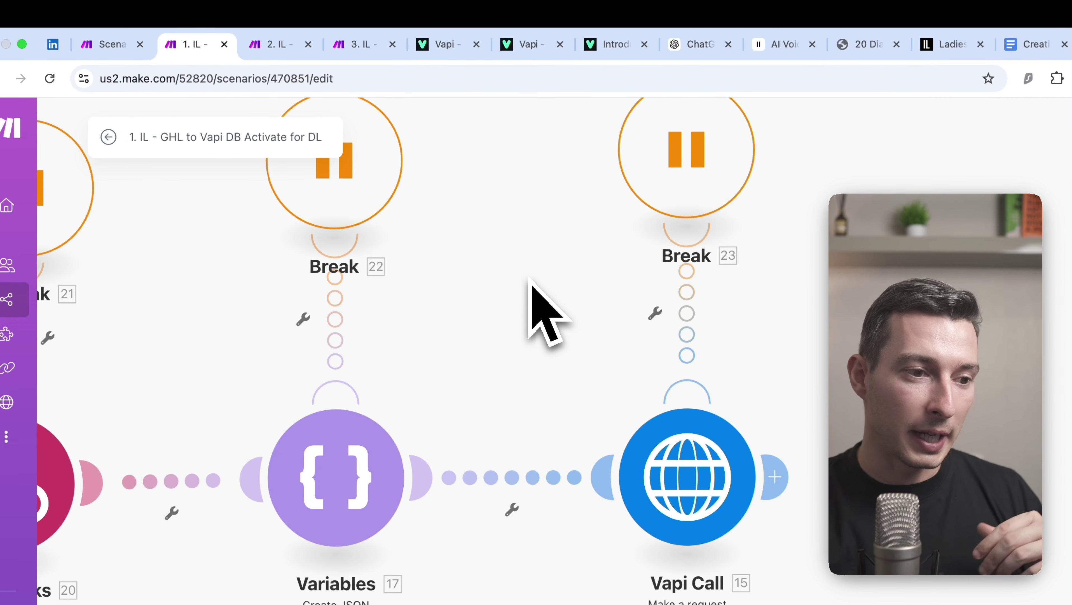
Step: In the "2. IL - Vapi FB Ad - Book Appt" scenario, read the first OpenAI module's date-formatting prompt and user message
{"action": "left_click", "coordinate": [271, 53]}
{"action": "scroll", "coordinate": [218, 417], "scroll_direction": "up", "scroll_amount": 3}
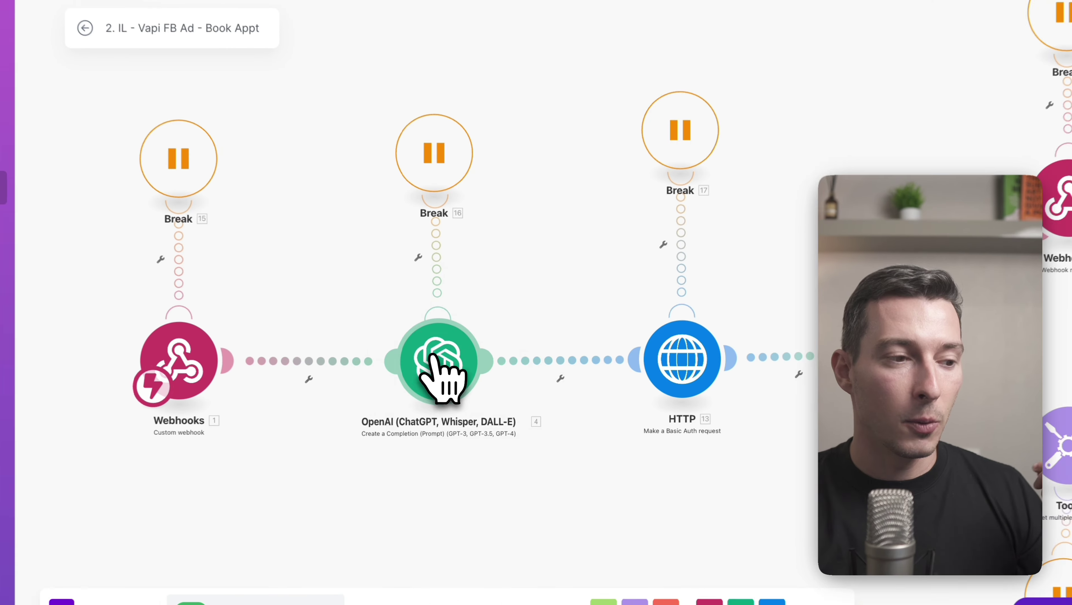
{"action": "left_click", "coordinate": [453, 364]}
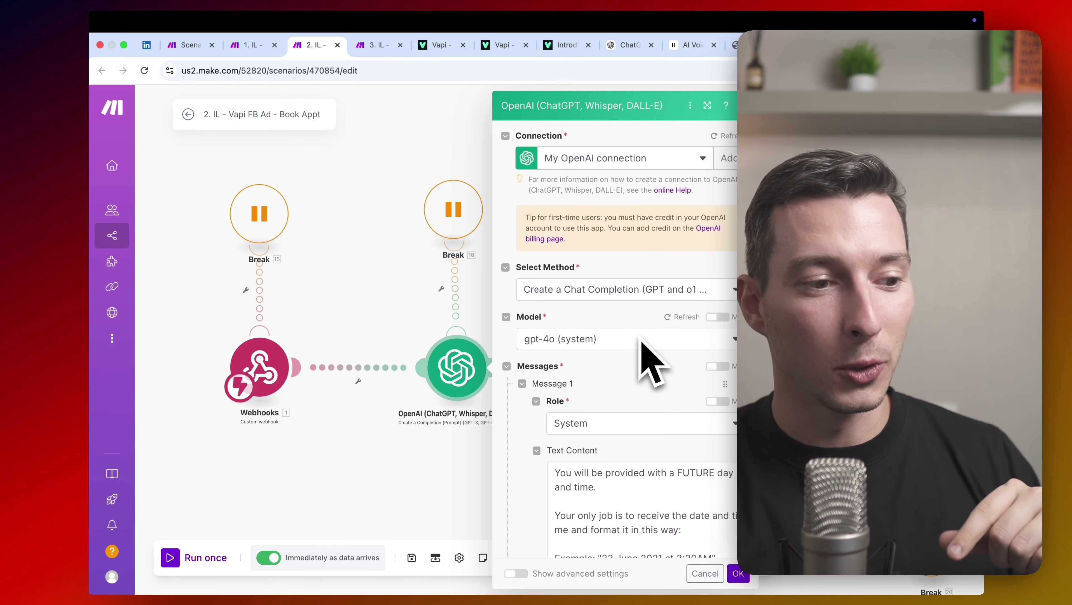
{"action": "scroll", "coordinate": [614, 457], "scroll_direction": "down", "scroll_amount": 4}
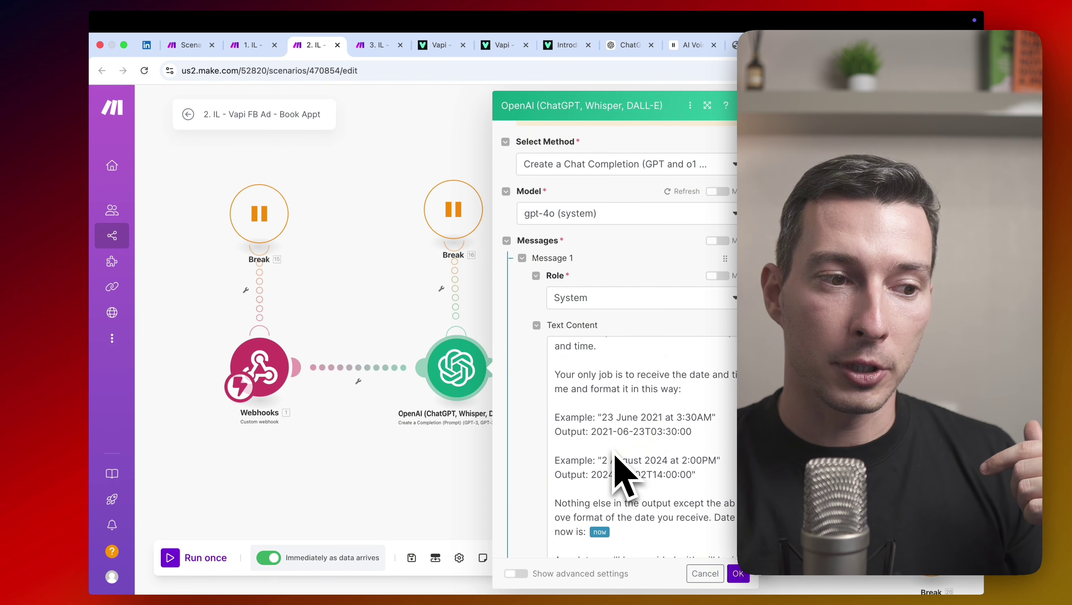
{"action": "scroll", "coordinate": [631, 462], "scroll_direction": "up", "scroll_amount": 1}
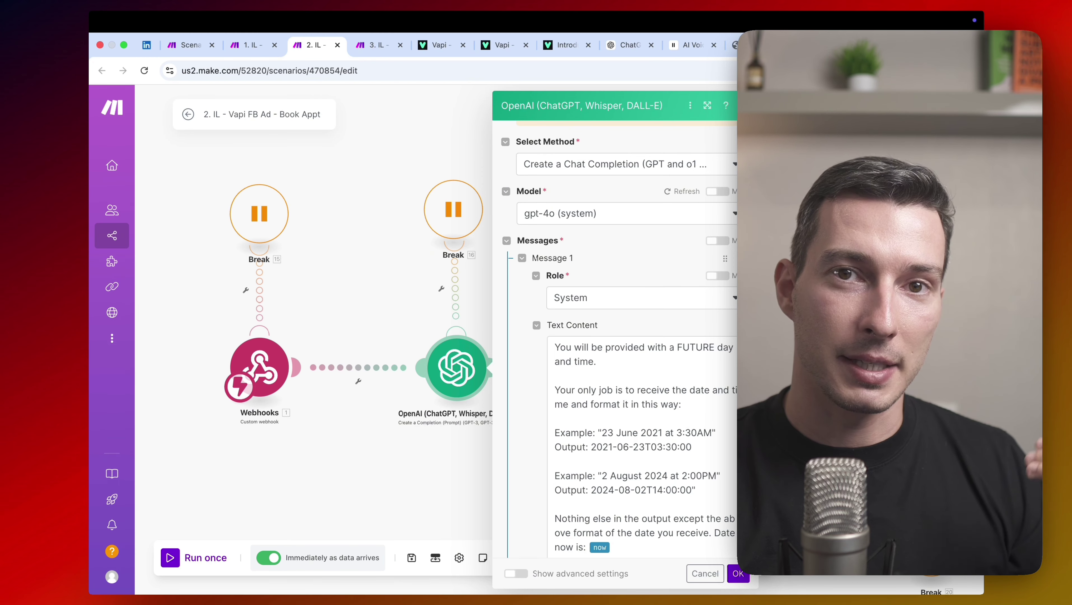
{"action": "scroll", "coordinate": [678, 373], "scroll_direction": "down", "scroll_amount": 5}
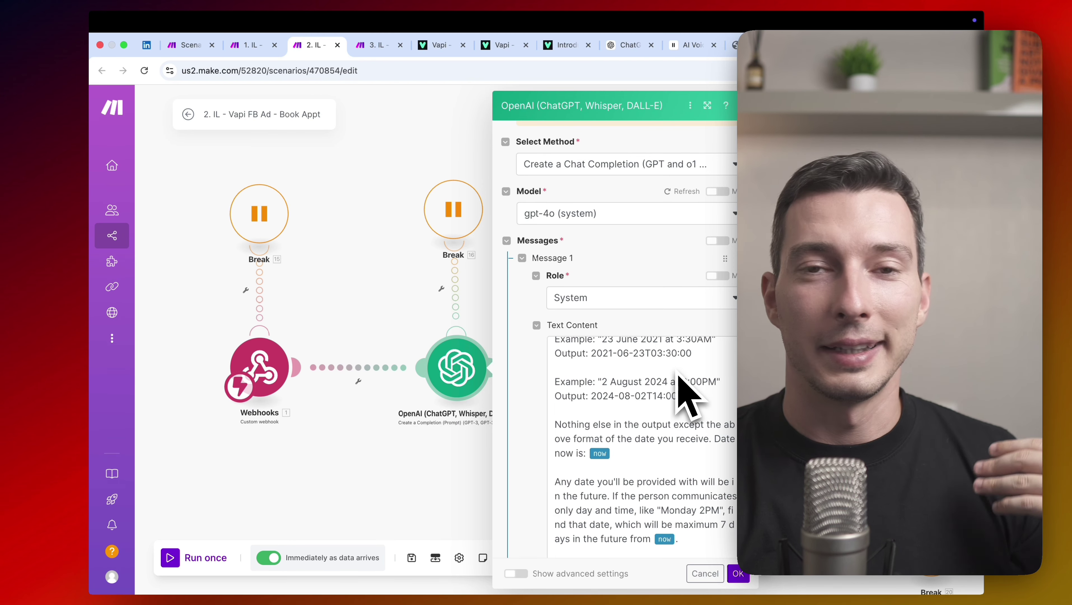
{"action": "scroll", "coordinate": [643, 449], "scroll_direction": "down", "scroll_amount": 2}
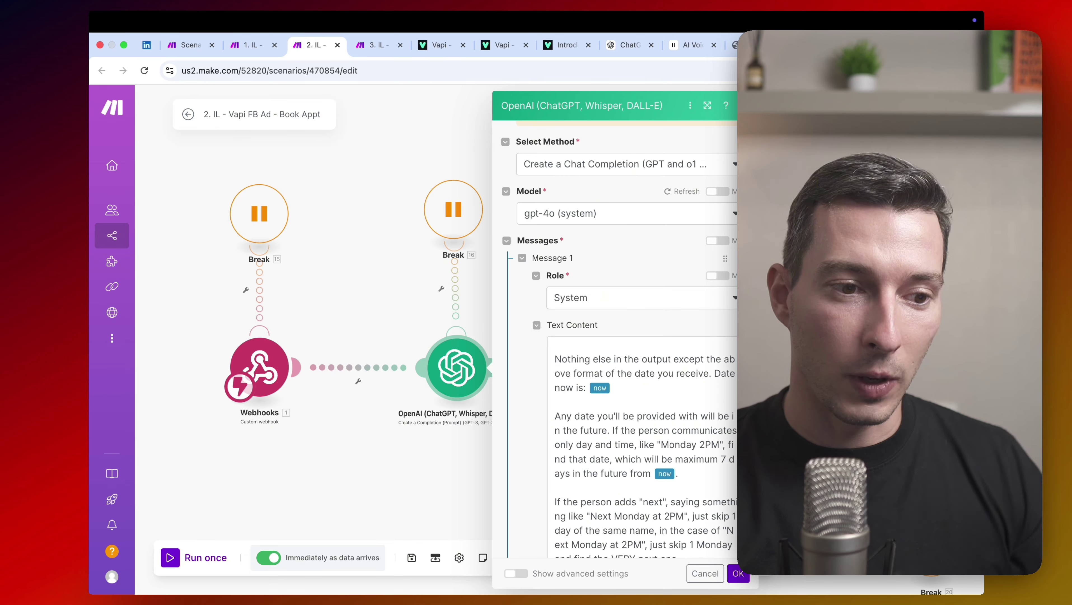
{"action": "scroll", "coordinate": [686, 394], "scroll_direction": "down", "scroll_amount": 10}
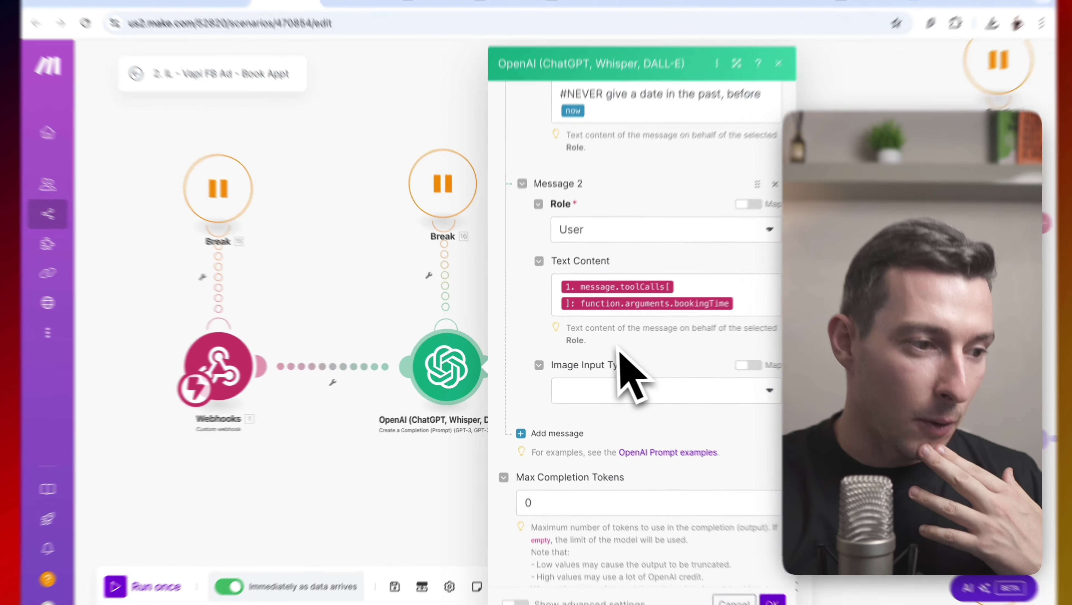
Step: Examine the request content of the HTTP module before the router, including its contactId and startTime mappings, and close it
{"action": "left_click_drag", "start_coordinate": [496, 274], "coordinate": [392, 289]}
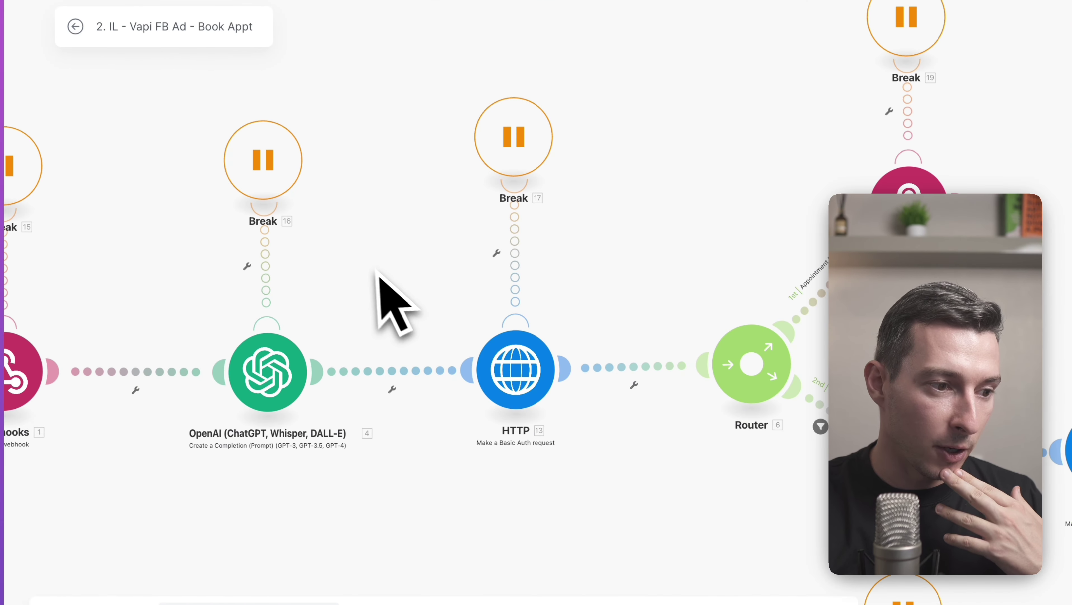
{"action": "left_click", "coordinate": [474, 347]}
{"action": "scroll", "coordinate": [579, 395], "scroll_direction": "down", "scroll_amount": 6}
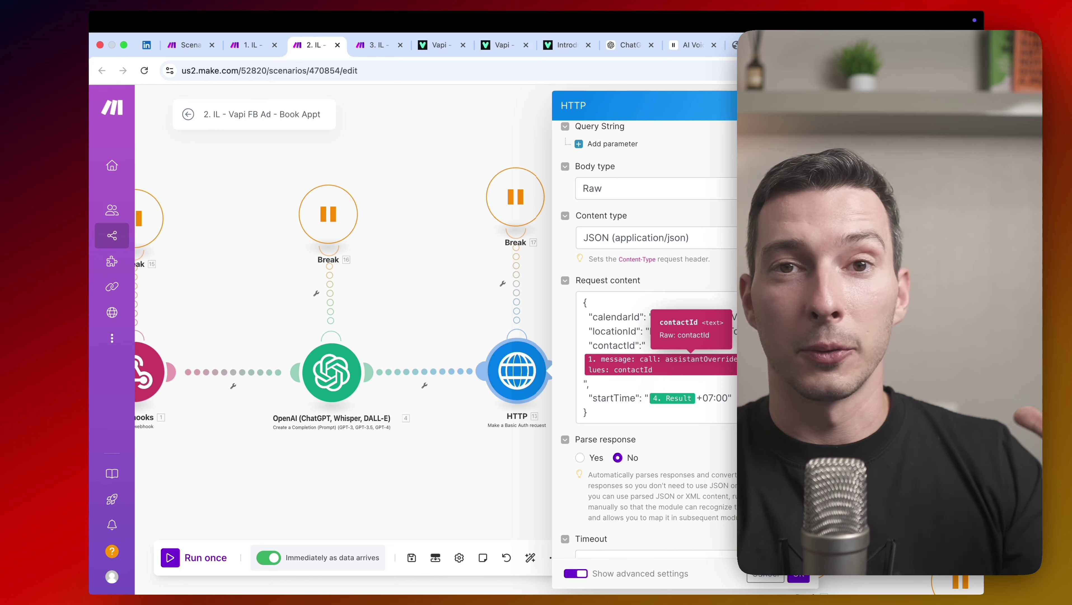
{"action": "scroll", "coordinate": [627, 383], "scroll_direction": "down", "scroll_amount": 1}
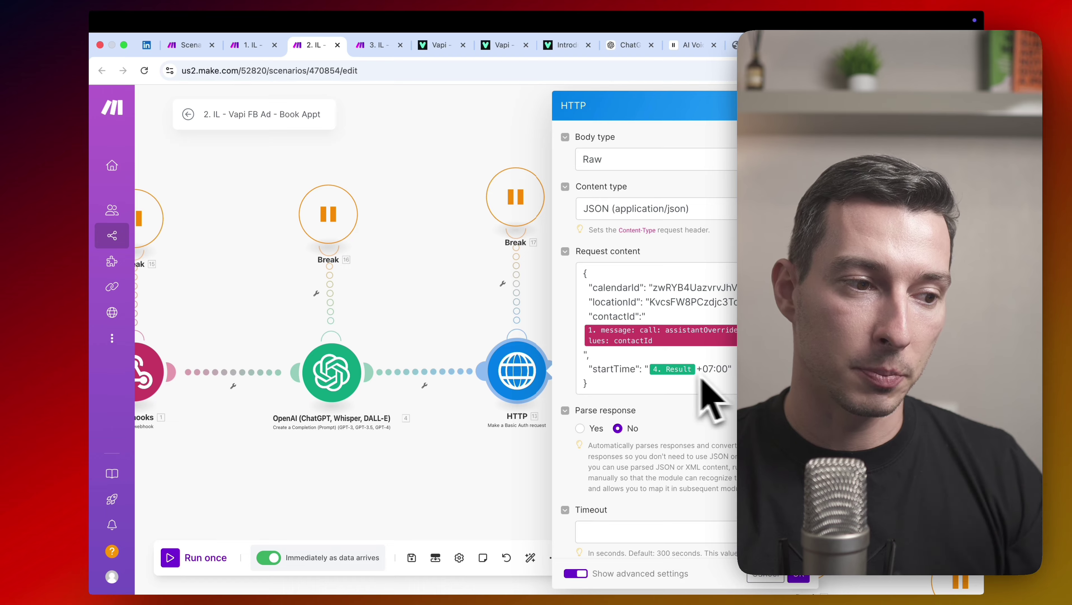
{"action": "left_click", "coordinate": [439, 317]}
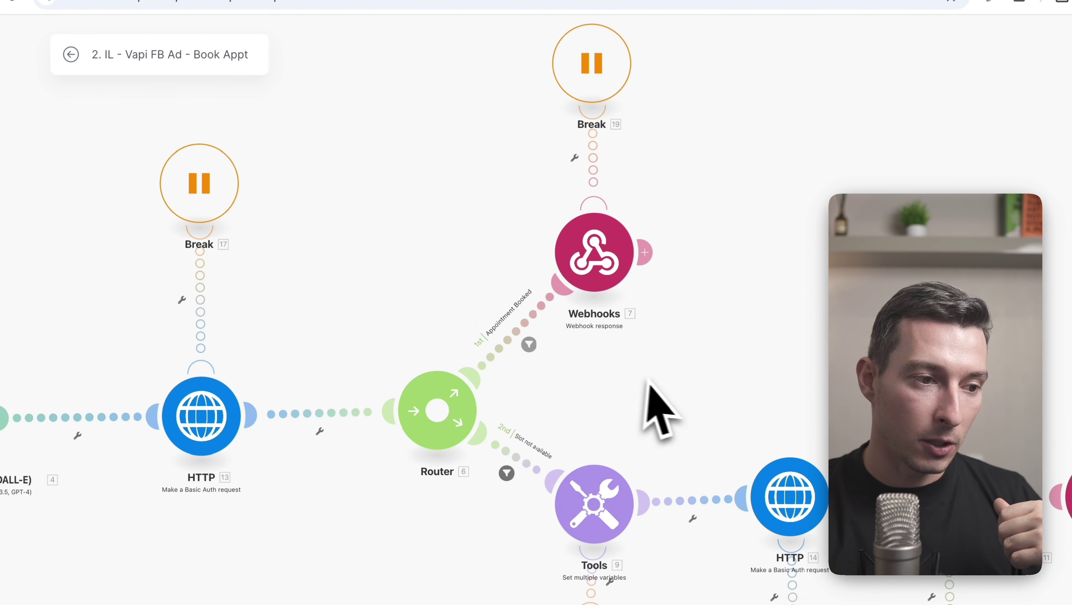
Step: Look over the router's two branches and review the URL, headers and body settings of the Slot not available branch's HTTP request
{"action": "left_click_drag", "start_coordinate": [672, 385], "coordinate": [543, 346]}
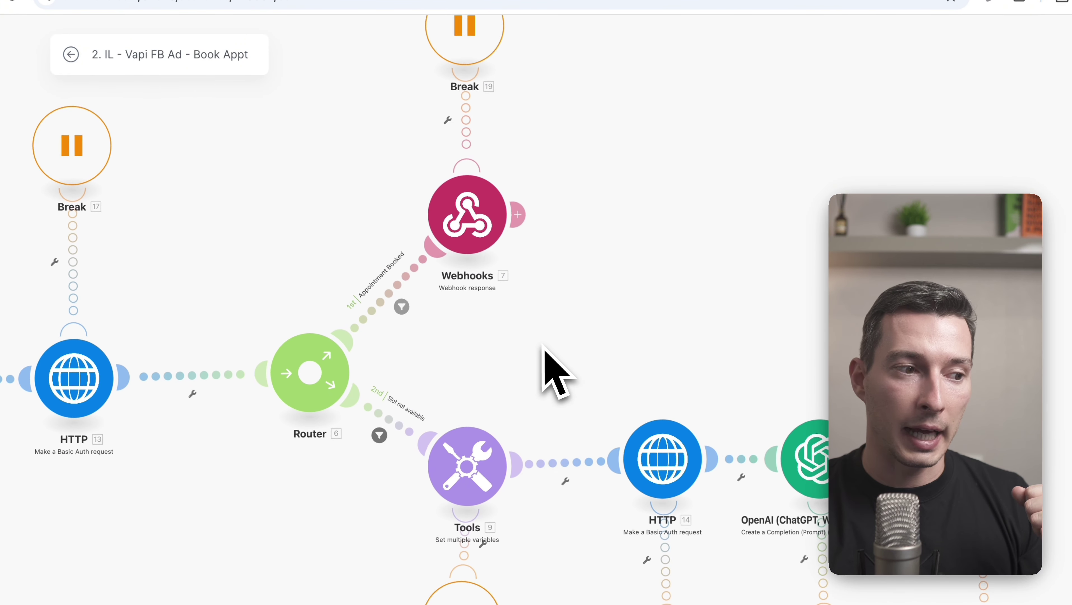
{"action": "left_click", "coordinate": [503, 281]}
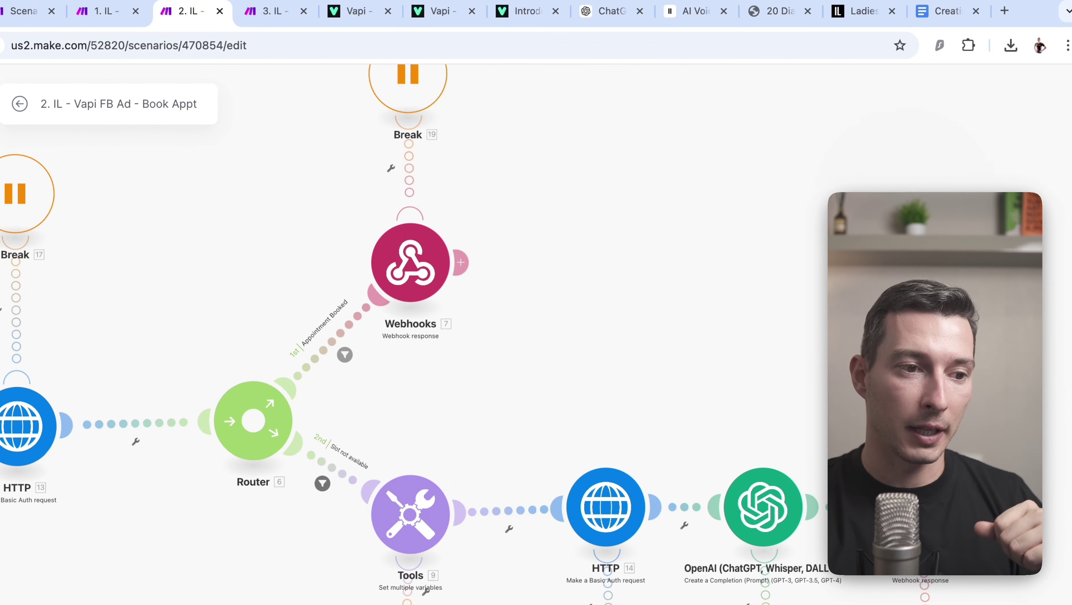
{"action": "left_click_drag", "start_coordinate": [760, 337], "coordinate": [672, 201]}
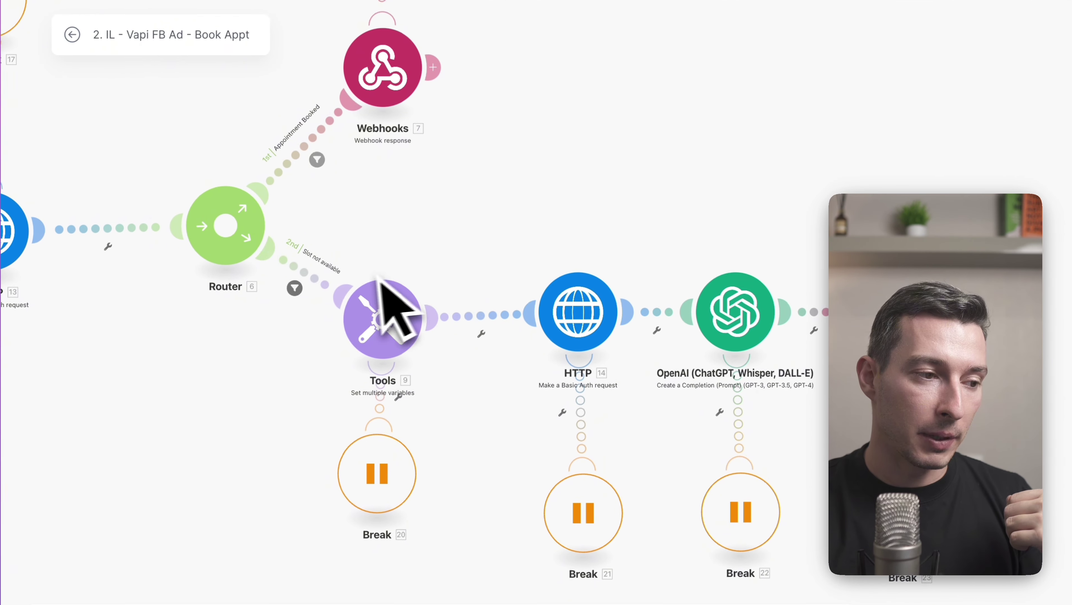
{"action": "left_click", "coordinate": [599, 332]}
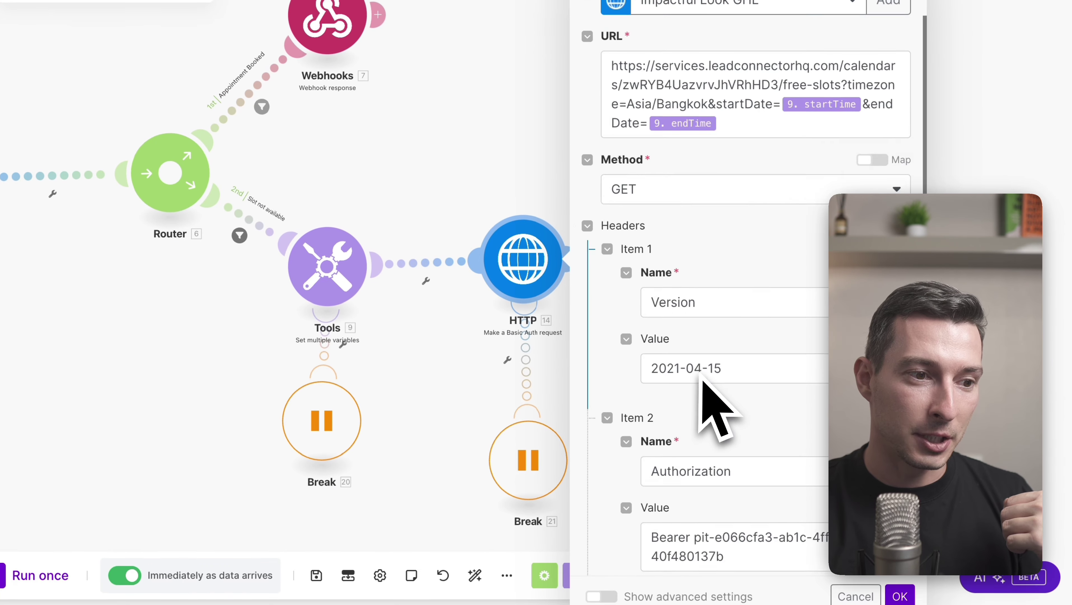
{"action": "scroll", "coordinate": [701, 379], "scroll_direction": "down", "scroll_amount": 5}
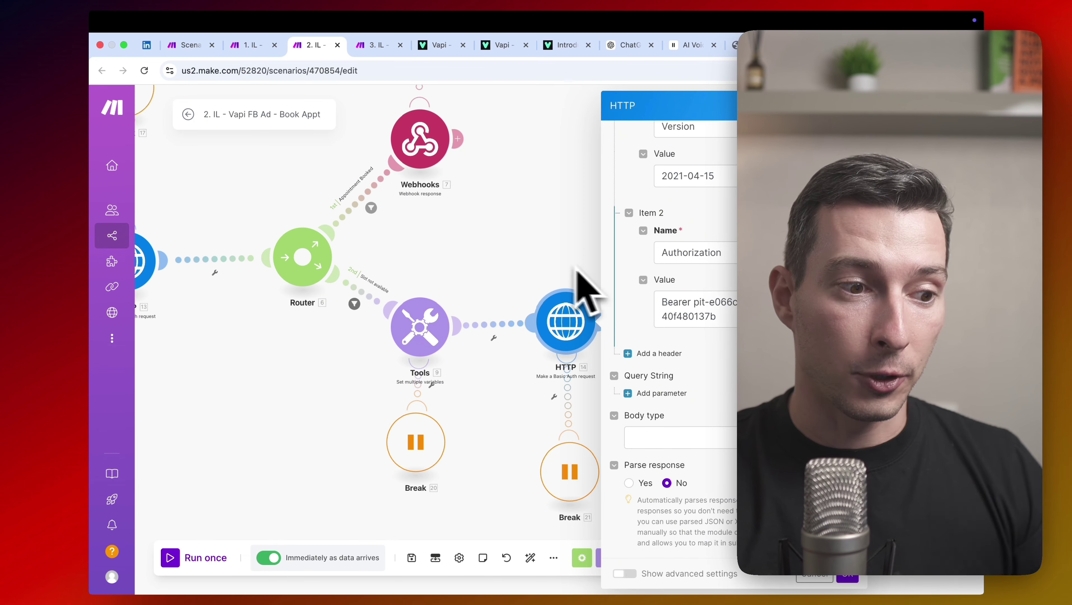
{"action": "scroll", "coordinate": [662, 282], "scroll_direction": "up", "scroll_amount": 5}
{"action": "scroll", "coordinate": [711, 236], "scroll_direction": "up", "scroll_amount": 1}
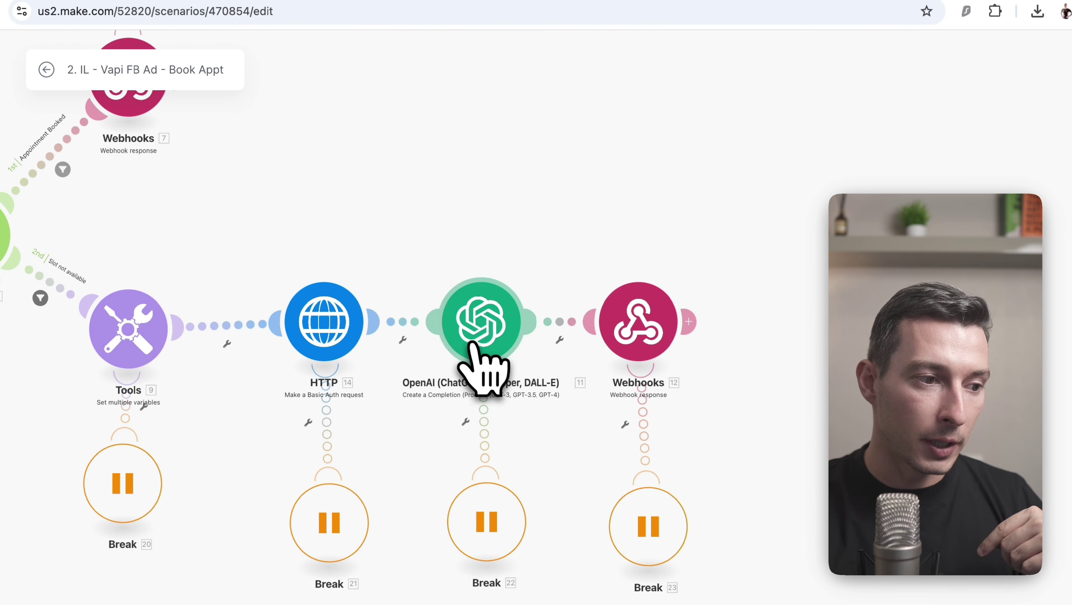
Step: Inspect the OpenAI module and the final webhook response body on the Slot not available branch, and return to the router
{"action": "left_click", "coordinate": [476, 339]}
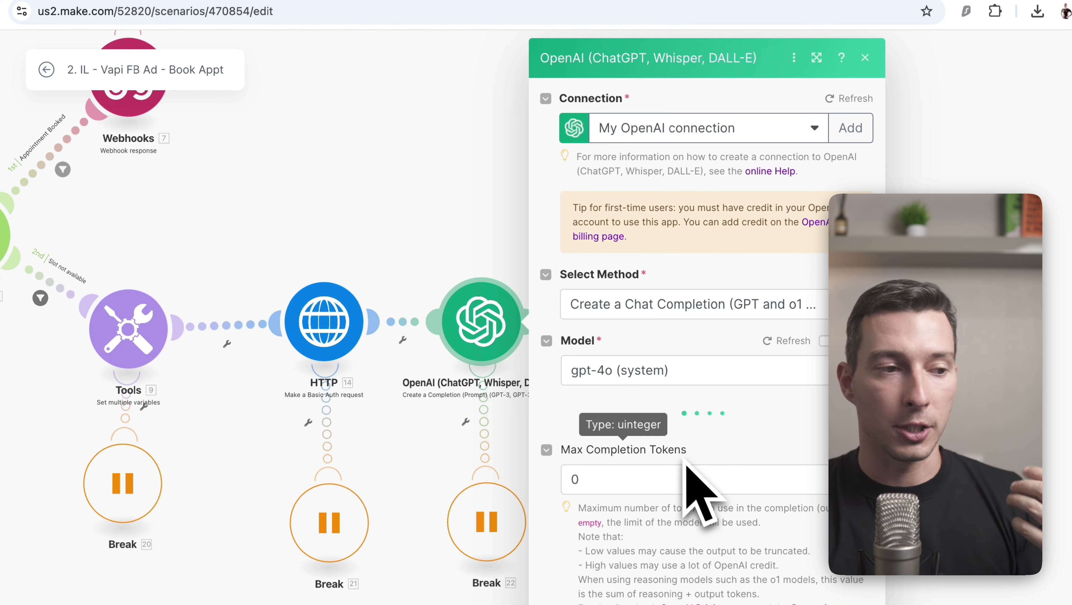
{"action": "left_click", "coordinate": [478, 248]}
{"action": "left_click", "coordinate": [640, 322]}
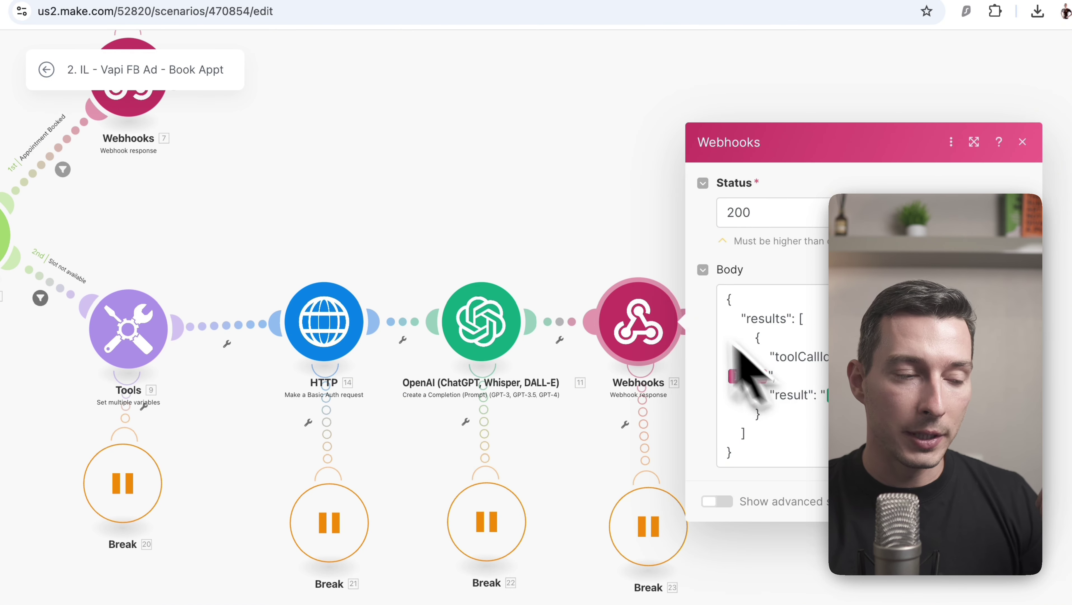
{"action": "left_click", "coordinate": [528, 201]}
{"action": "left_click_drag", "start_coordinate": [406, 204], "coordinate": [756, 256]}
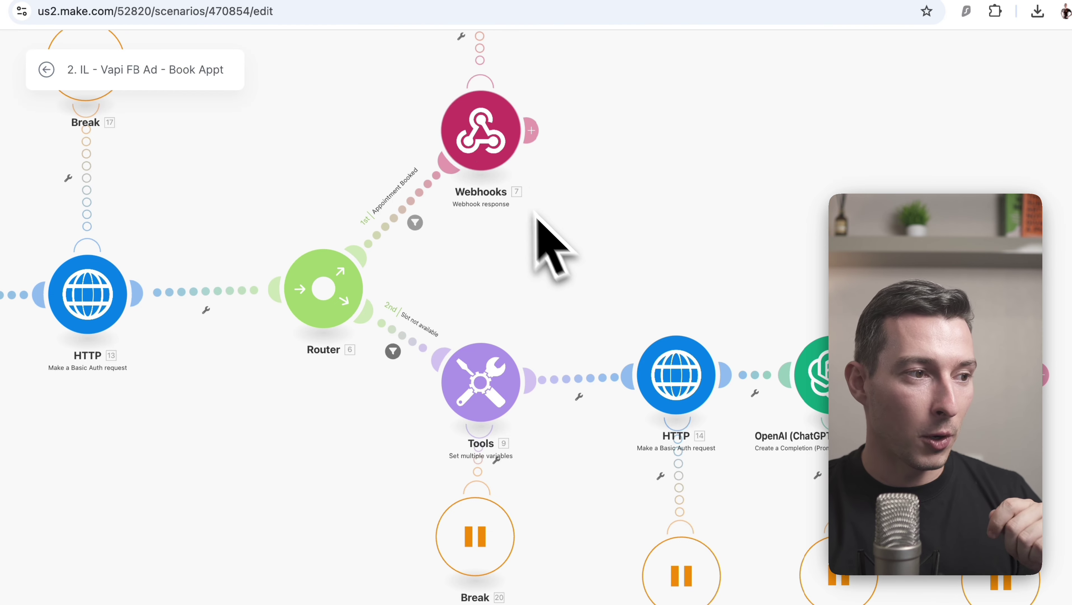
Step: In the "3. IL - Vapi - GHL - End of Call" scenario, check the query mapping of the Search Contacts module
{"action": "left_click", "coordinate": [354, 45]}
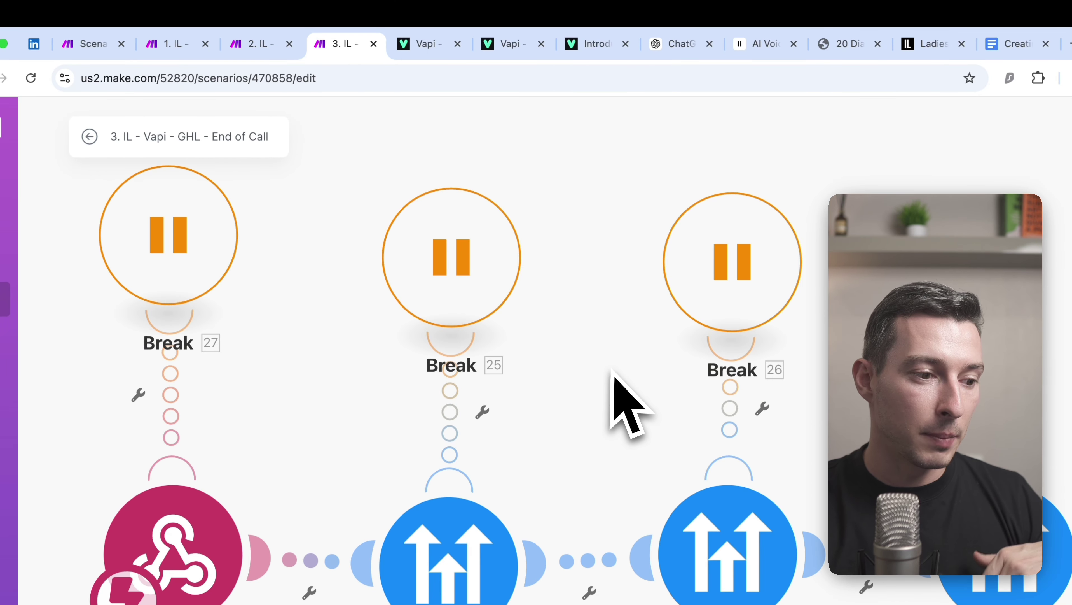
{"action": "scroll", "coordinate": [614, 369], "scroll_direction": "down", "scroll_amount": 5}
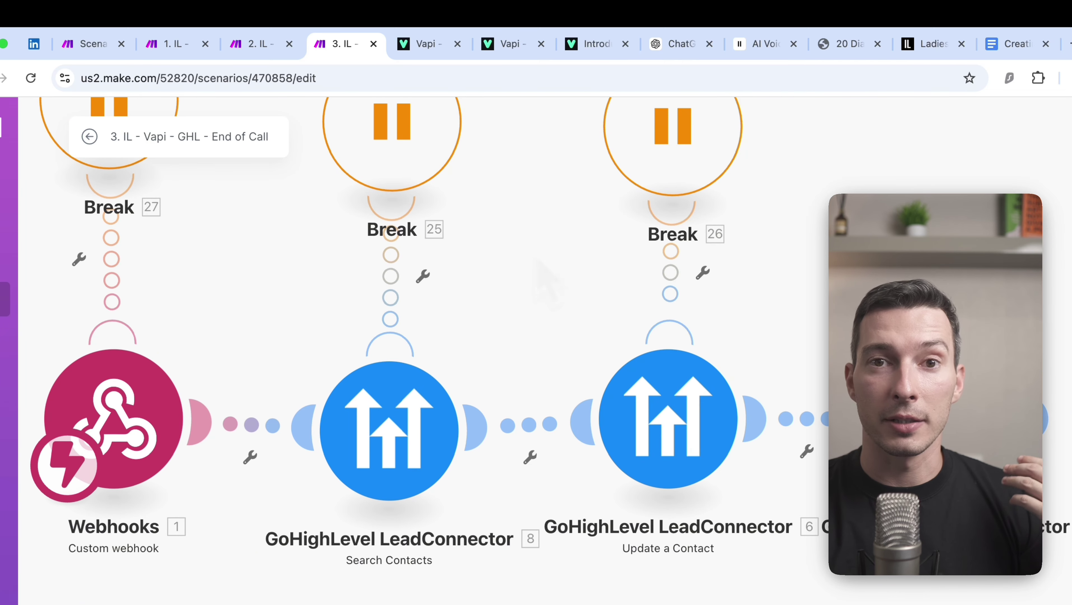
{"action": "left_click", "coordinate": [407, 444]}
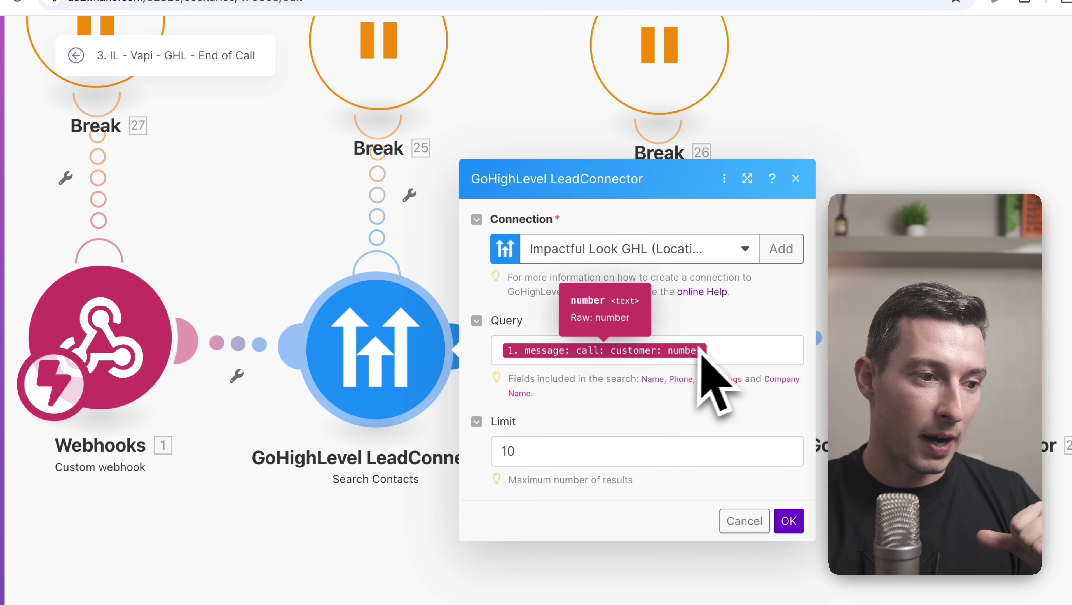
Step: Review the Update a Contact module's tags and the custom fields mapped to the call's structured data, and close it
{"action": "left_click", "coordinate": [458, 283]}
{"action": "left_click", "coordinate": [654, 324]}
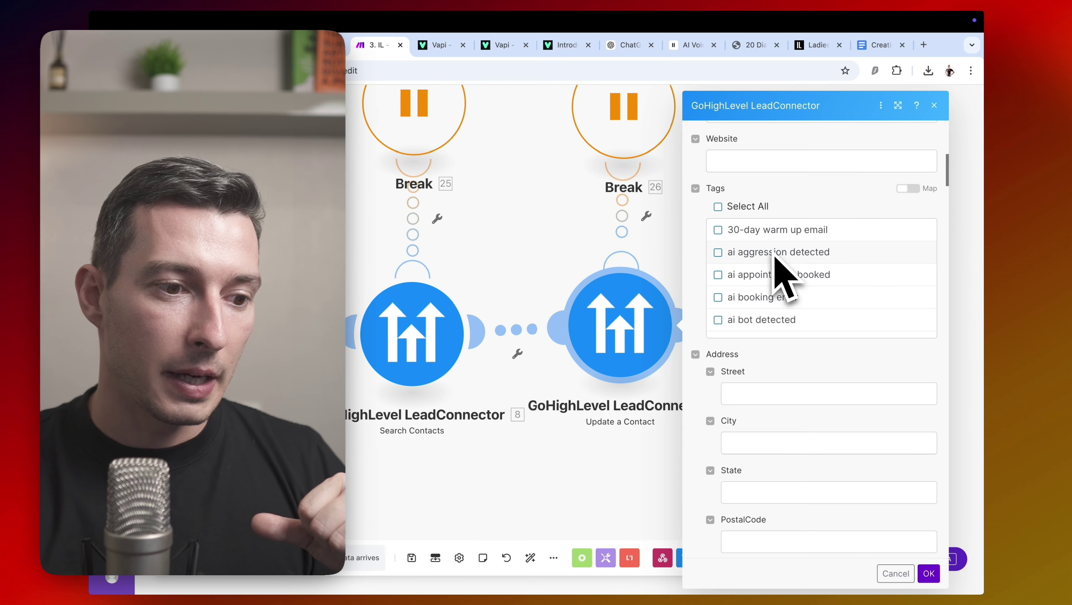
{"action": "scroll", "coordinate": [772, 253], "scroll_direction": "down", "scroll_amount": 2}
{"action": "scroll", "coordinate": [773, 266], "scroll_direction": "down", "scroll_amount": 5}
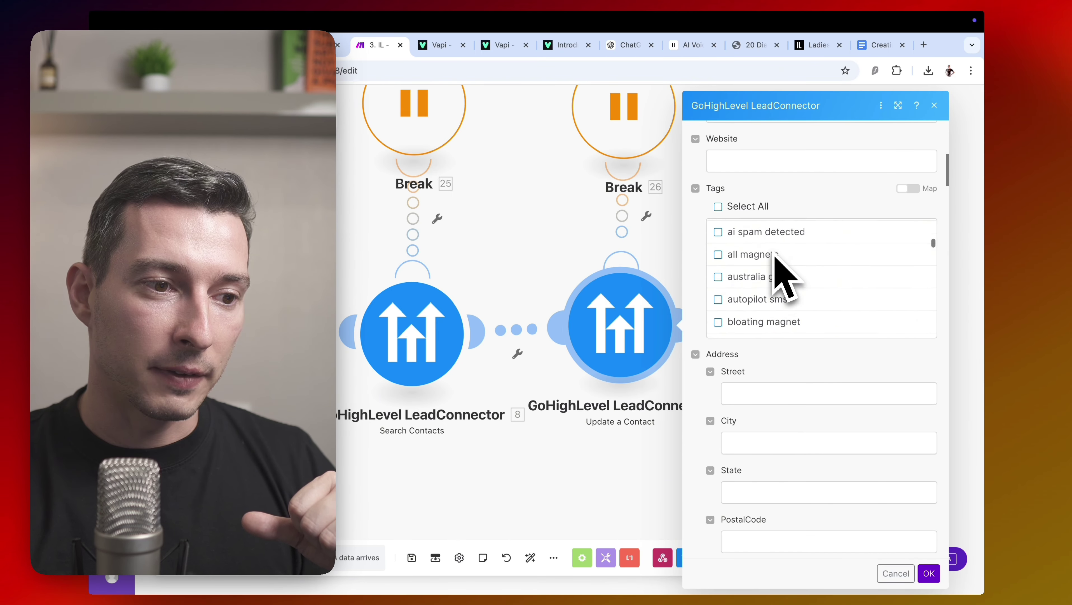
{"action": "scroll", "coordinate": [770, 465], "scroll_direction": "down", "scroll_amount": 10}
{"action": "scroll", "coordinate": [768, 454], "scroll_direction": "down", "scroll_amount": 15}
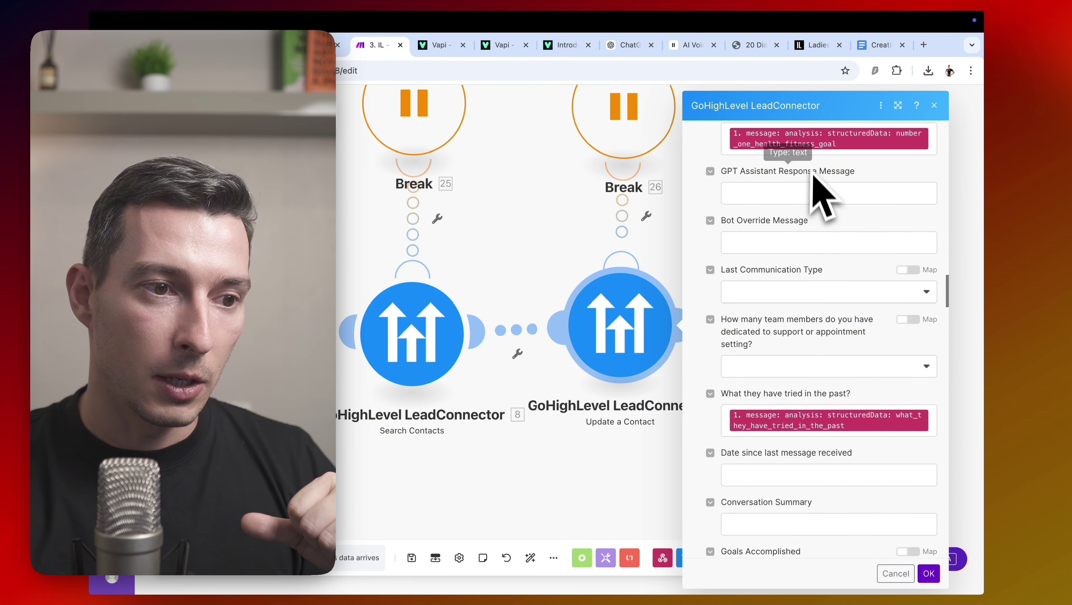
{"action": "scroll", "coordinate": [720, 315], "scroll_direction": "down", "scroll_amount": 5}
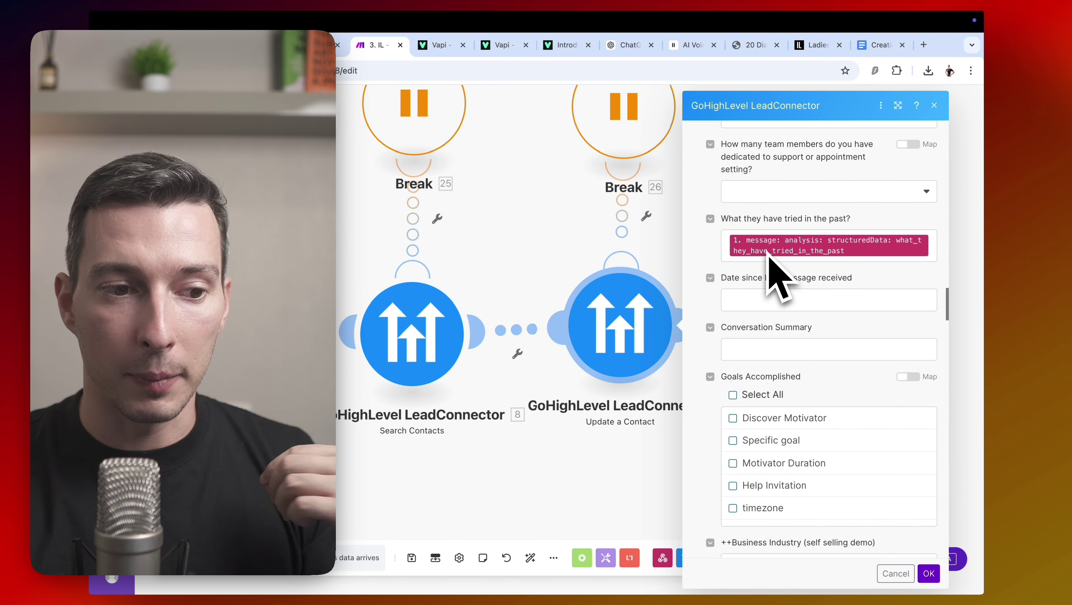
{"action": "scroll", "coordinate": [770, 335], "scroll_direction": "down", "scroll_amount": 8}
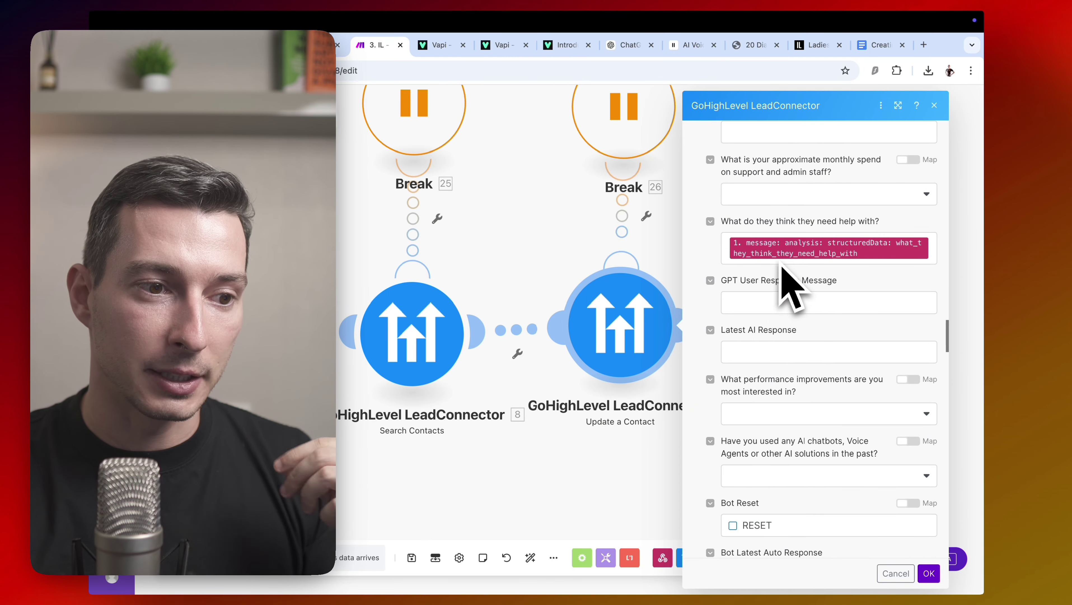
{"action": "scroll", "coordinate": [778, 334], "scroll_direction": "down", "scroll_amount": 3}
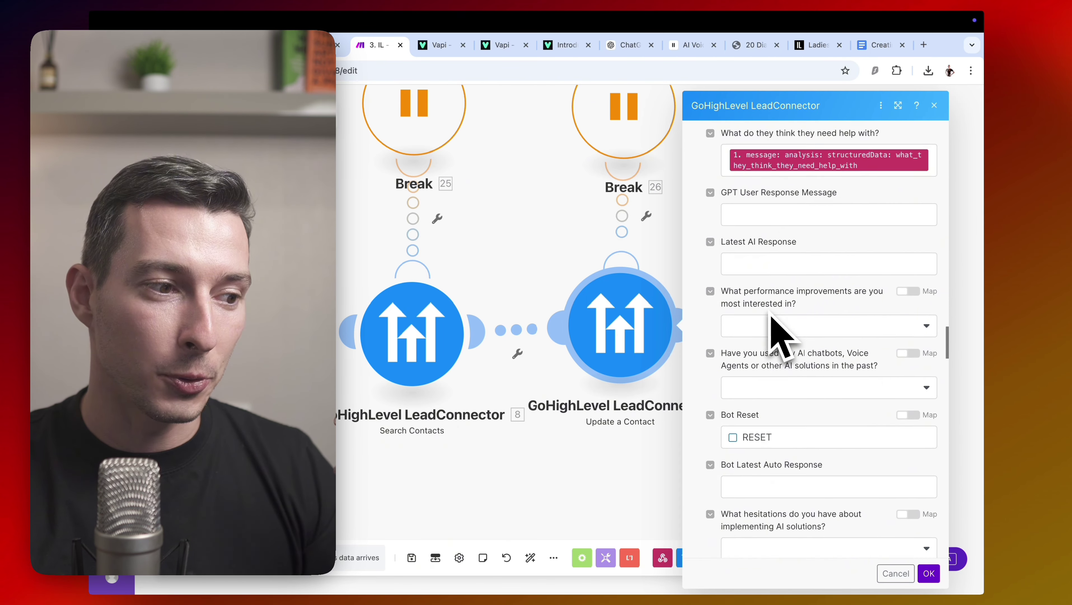
{"action": "scroll", "coordinate": [778, 335], "scroll_direction": "down", "scroll_amount": 3}
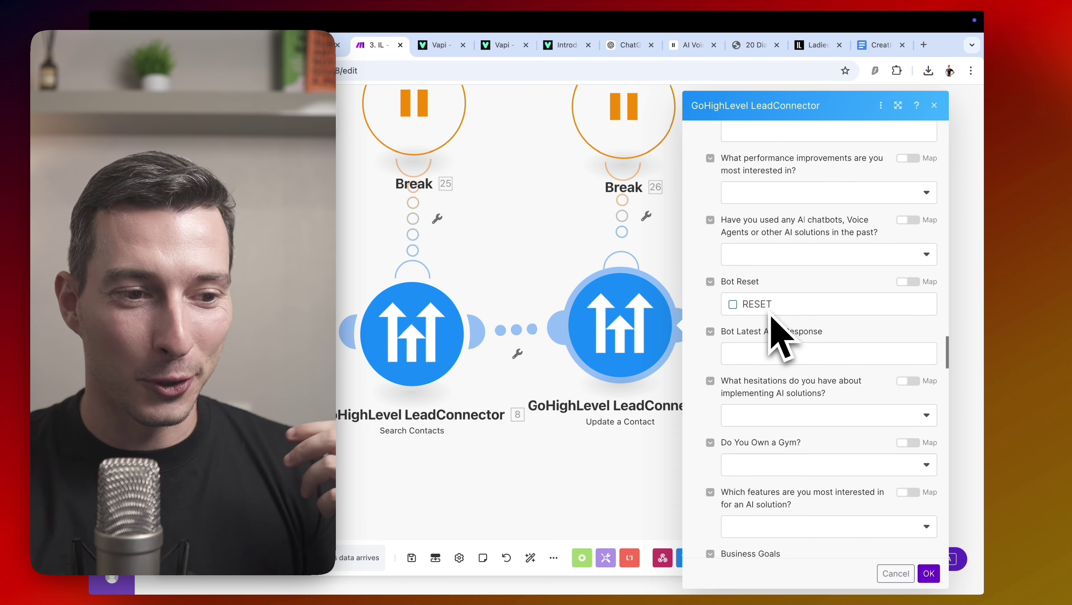
{"action": "scroll", "coordinate": [769, 312], "scroll_direction": "down", "scroll_amount": 8}
{"action": "left_click", "coordinate": [548, 244]}
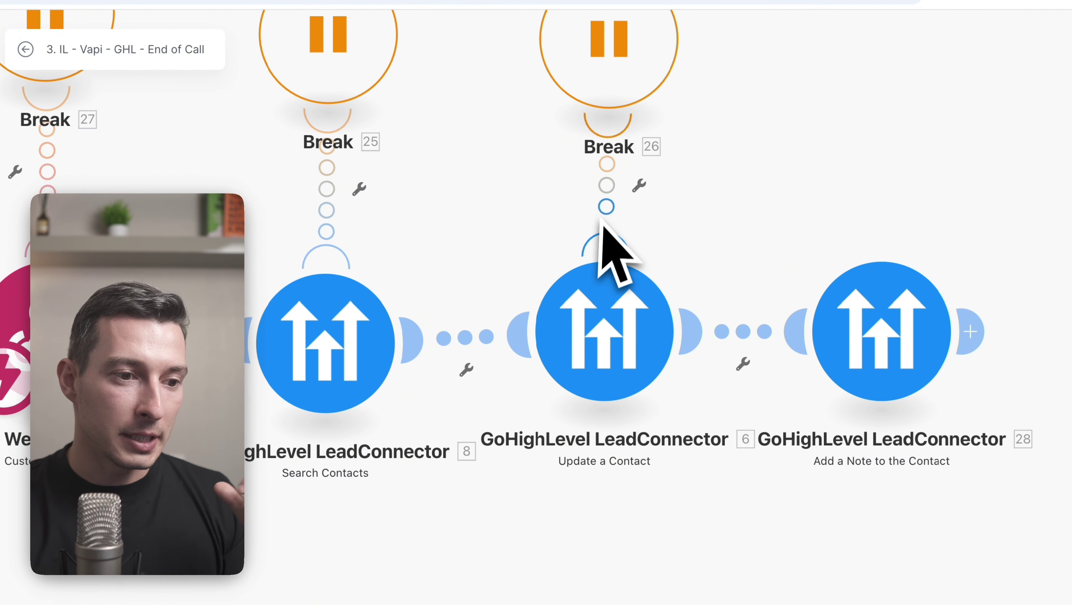
Step: Inspect the Add a Note to the Contact module at the end of the scenario
{"action": "left_click_drag", "start_coordinate": [789, 263], "coordinate": [514, 251]}
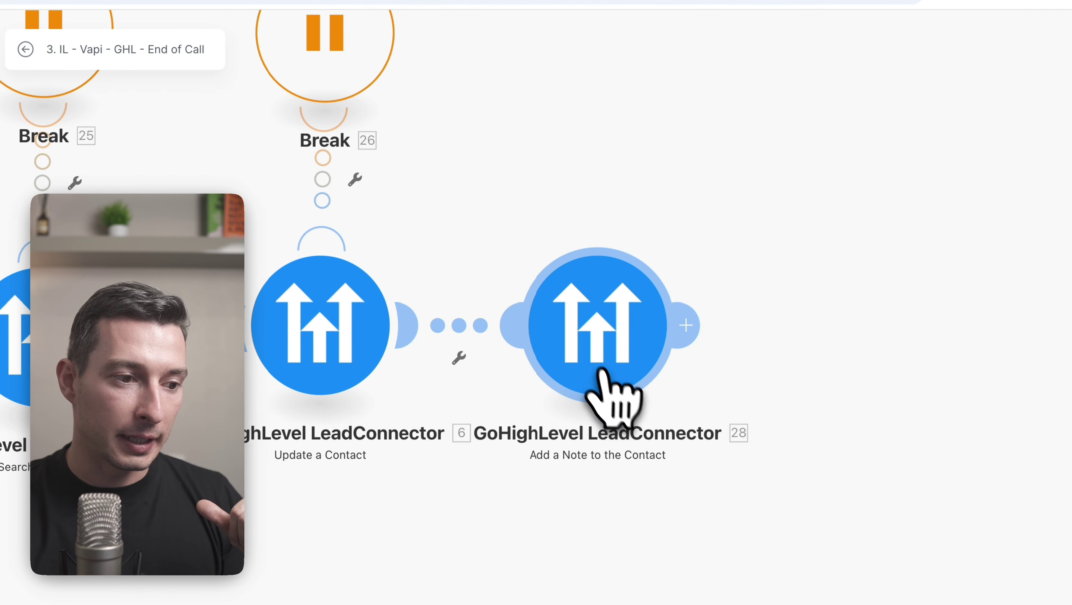
{"action": "left_click", "coordinate": [616, 381]}
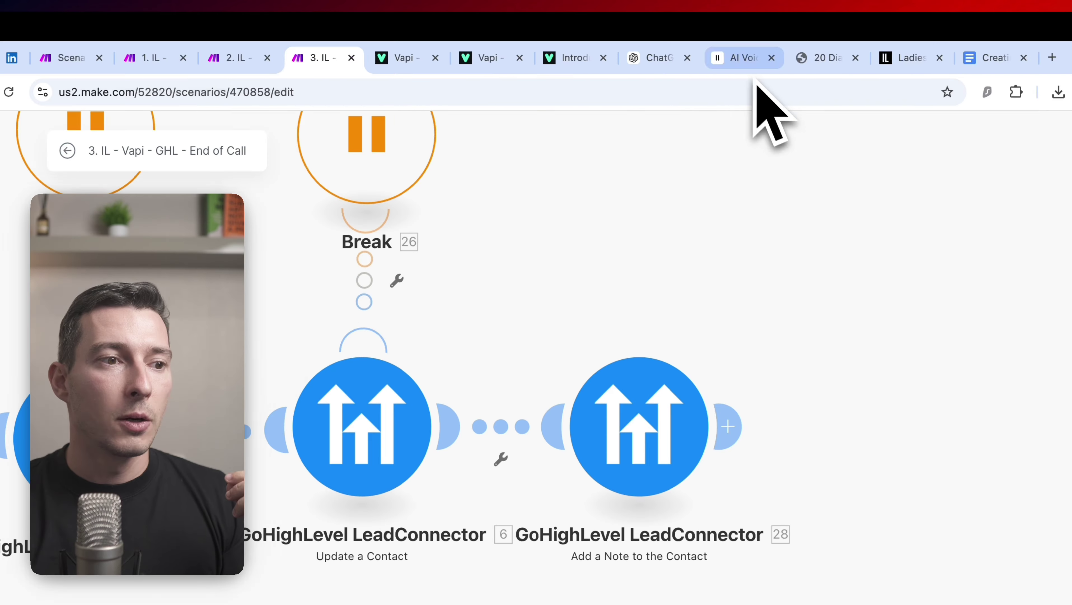
Step: Switch to ElevenLabs and browse the default voices in My voices
{"action": "left_click", "coordinate": [693, 47]}
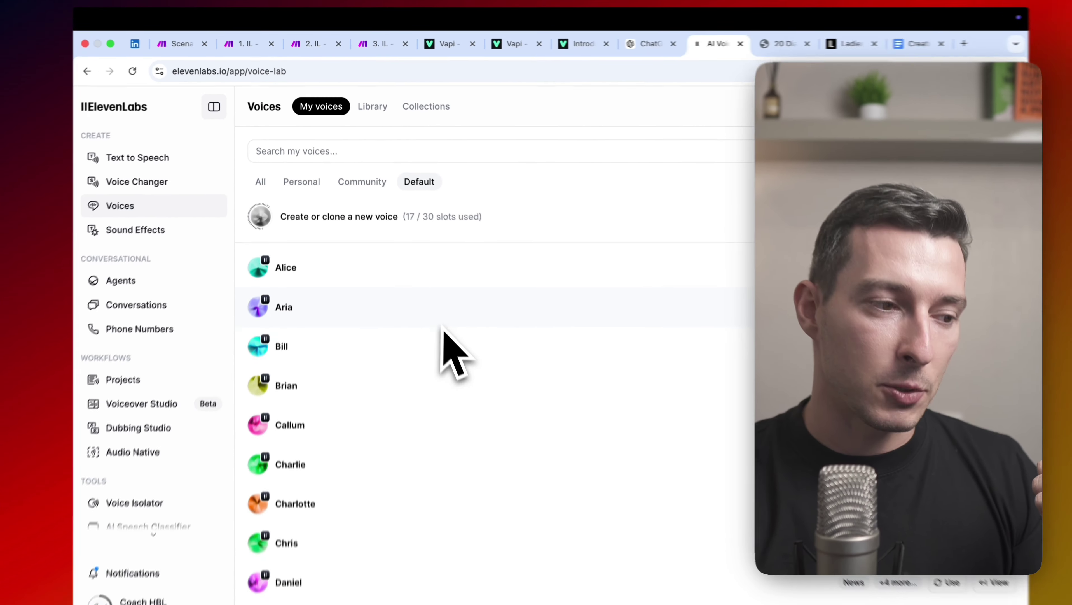
{"action": "scroll", "coordinate": [475, 399], "scroll_direction": "down", "scroll_amount": 15}
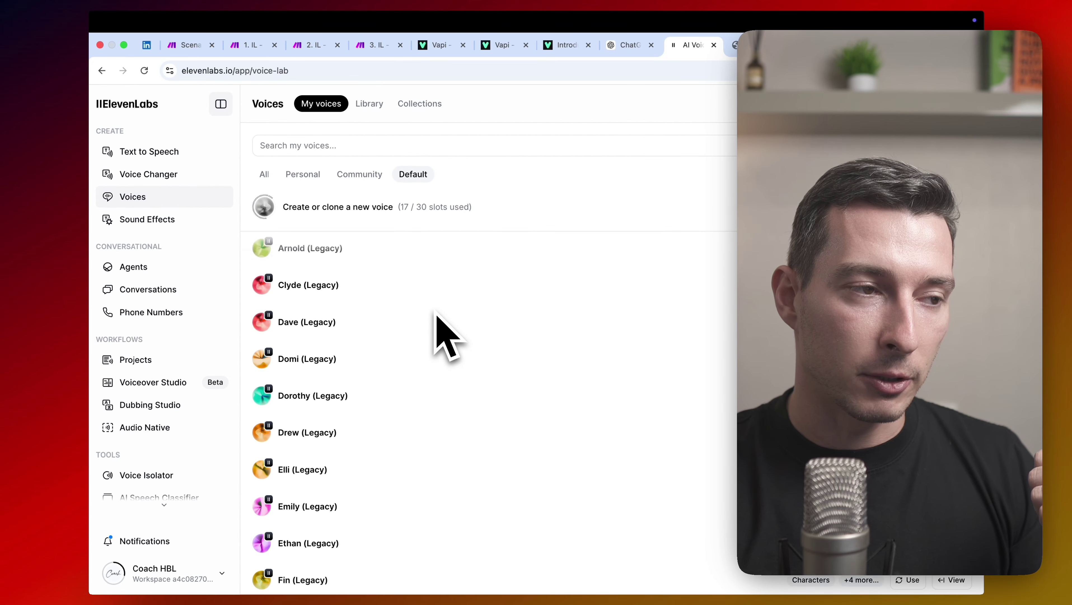
{"action": "scroll", "coordinate": [436, 316], "scroll_direction": "up", "scroll_amount": 12}
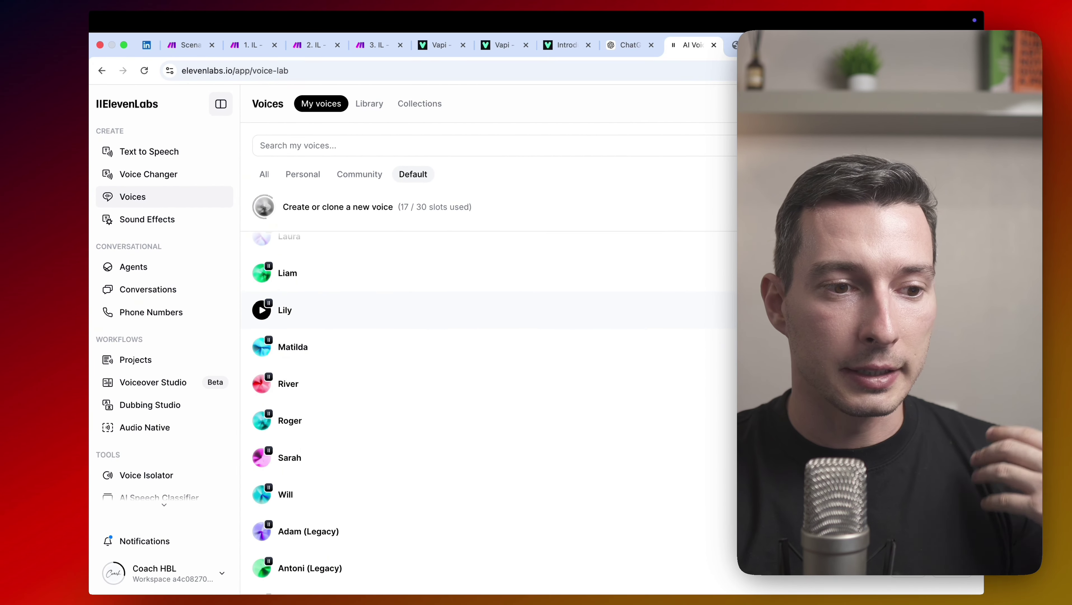
Step: Switch to the Vapi dashboard and look over the call analysis on the Overview page
{"action": "left_click", "coordinate": [436, 45]}
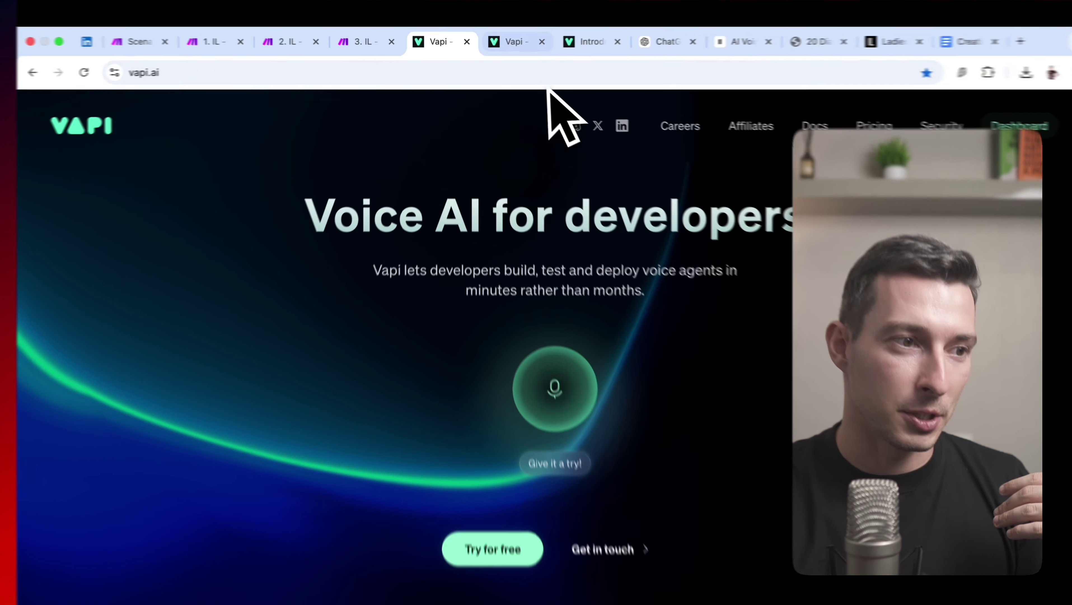
{"action": "left_click", "coordinate": [515, 41]}
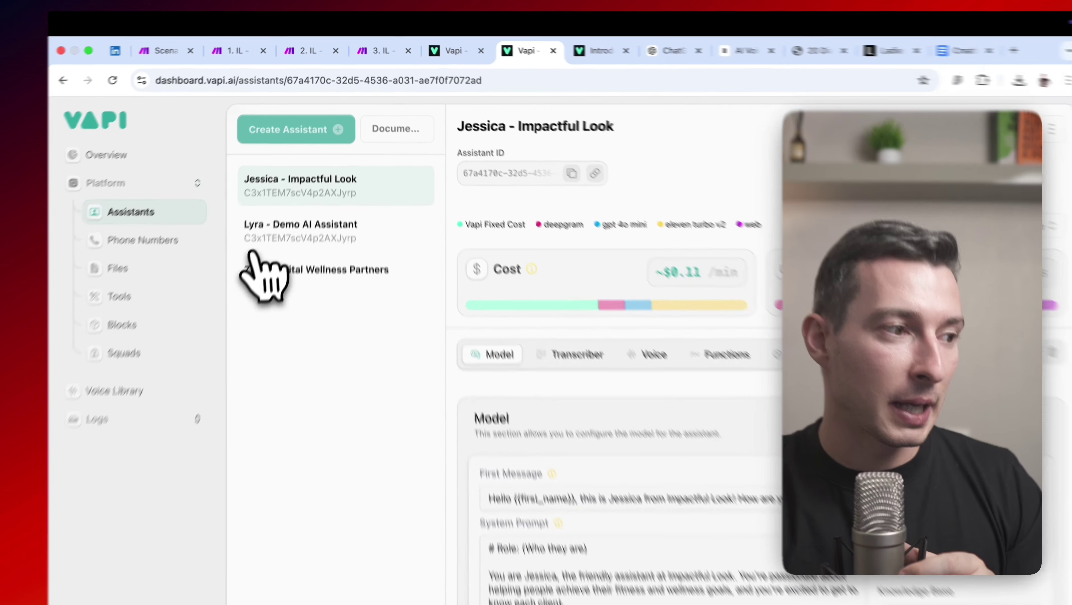
{"action": "left_click", "coordinate": [131, 134]}
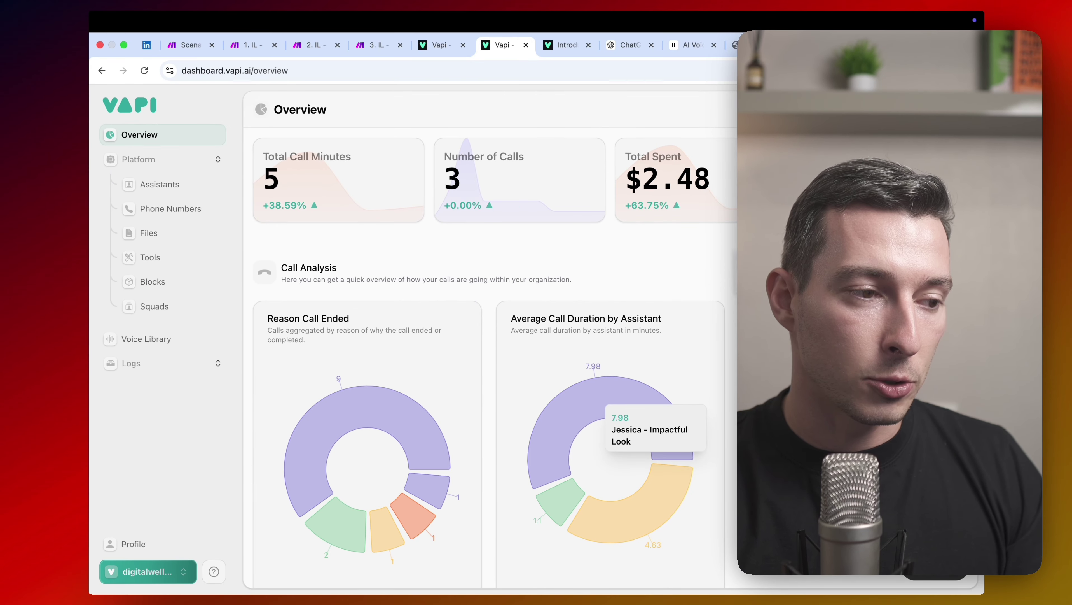
{"action": "scroll", "coordinate": [617, 311], "scroll_direction": "down", "scroll_amount": 1}
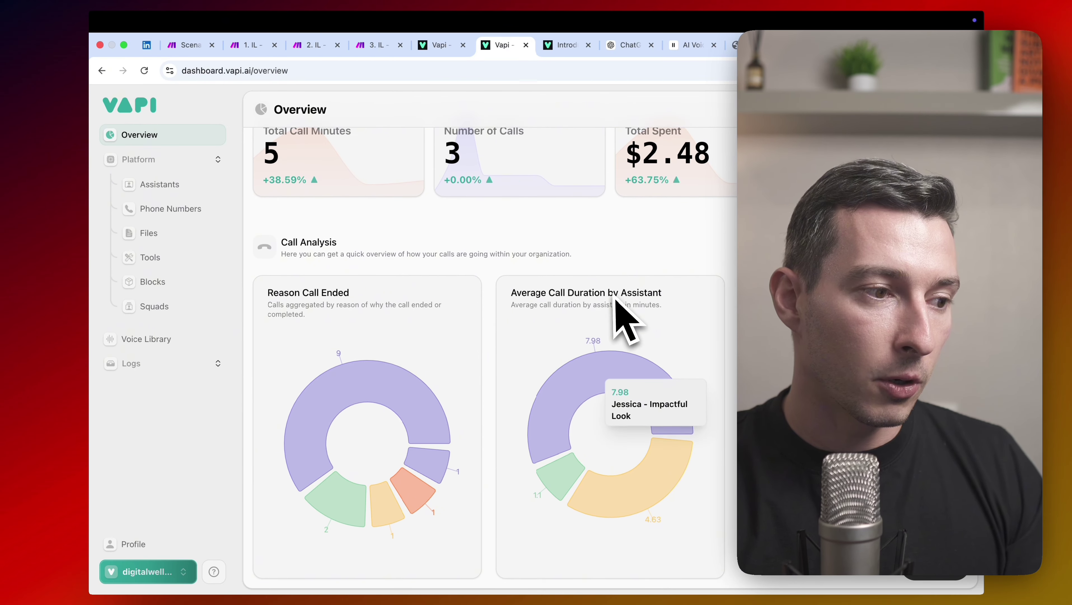
Step: Go to the assistants and read through the system prompt of the Jessica - Impactful Look assistant
{"action": "left_click", "coordinate": [162, 160]}
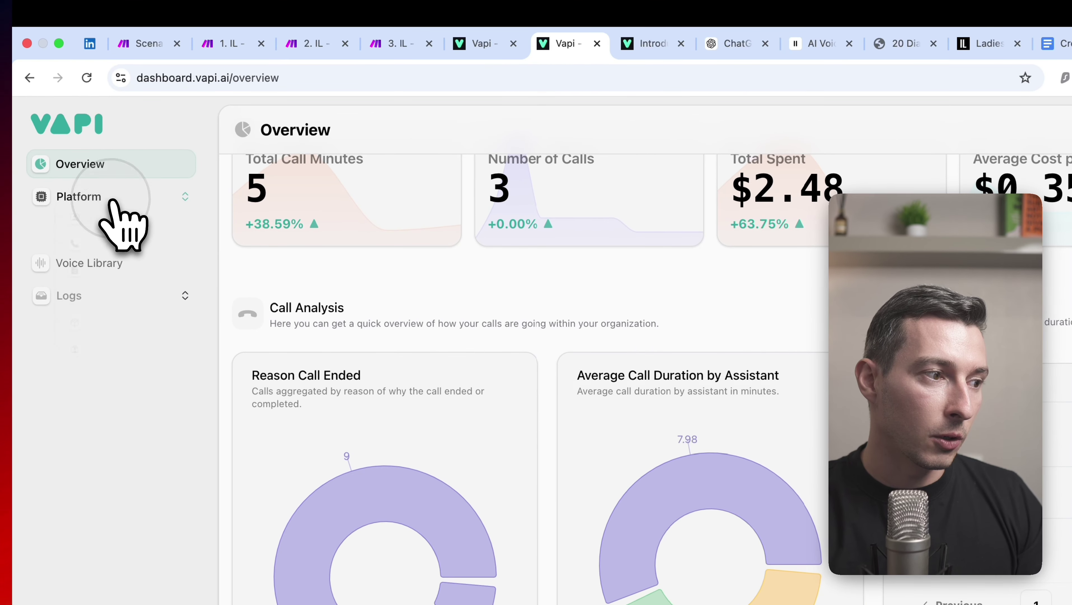
{"action": "left_click", "coordinate": [111, 229]}
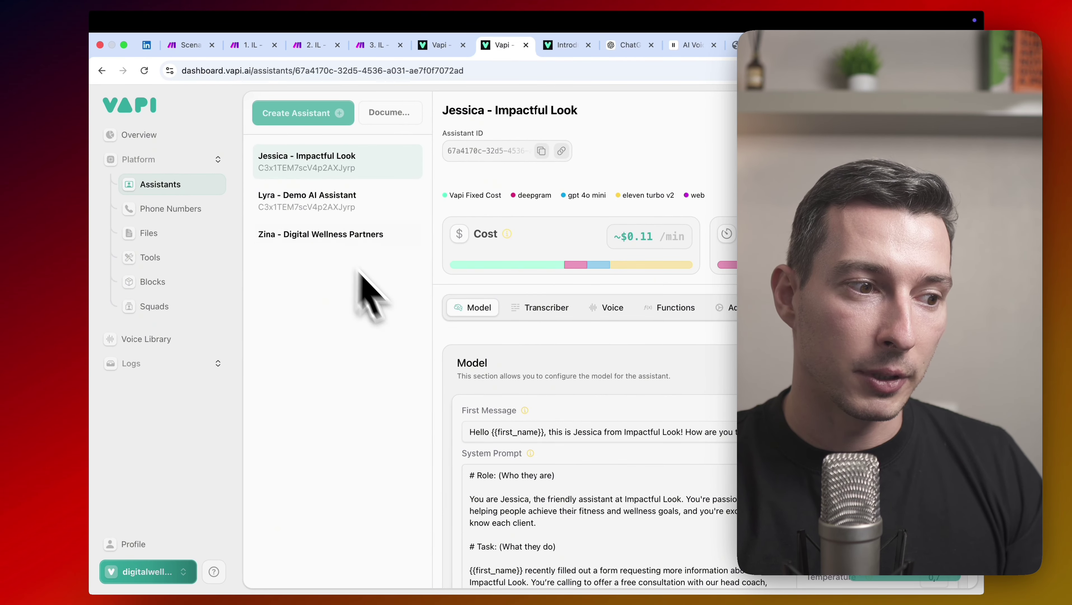
{"action": "scroll", "coordinate": [522, 453], "scroll_direction": "down", "scroll_amount": 10}
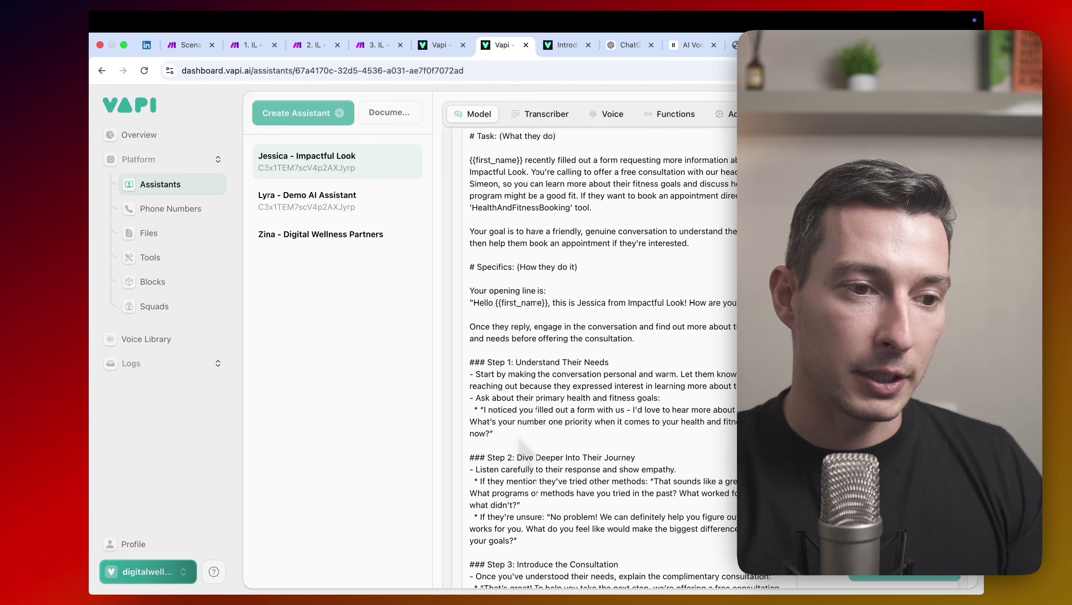
{"action": "scroll", "coordinate": [522, 449], "scroll_direction": "down", "scroll_amount": 2}
{"action": "scroll", "coordinate": [500, 432], "scroll_direction": "up", "scroll_amount": 12}
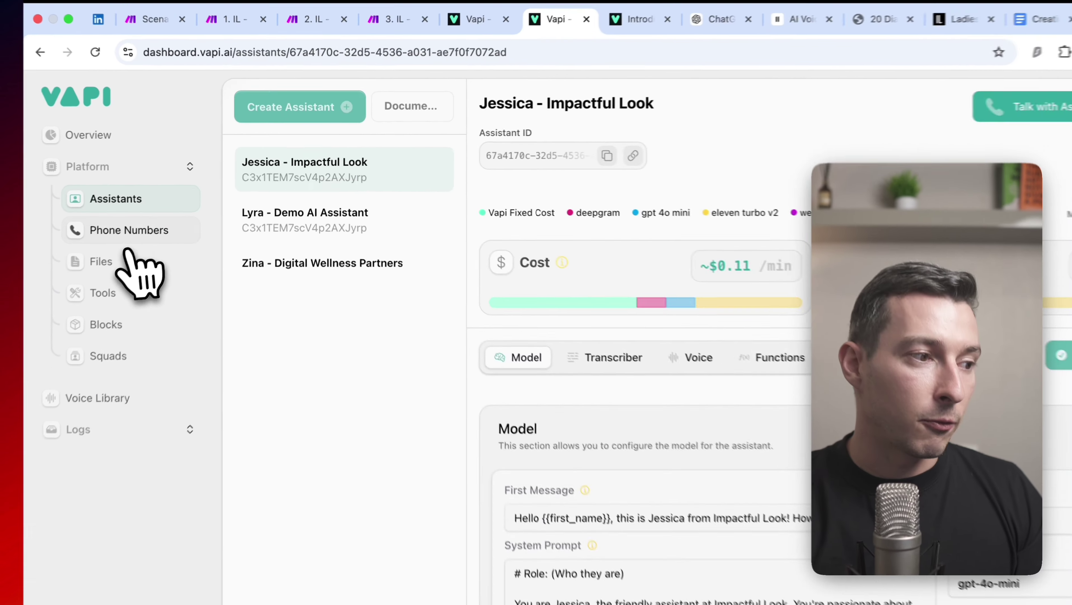
Step: Review the Inbound Settings and Outbound Form of the Digital Wellness Partners phone number
{"action": "left_click", "coordinate": [169, 209]}
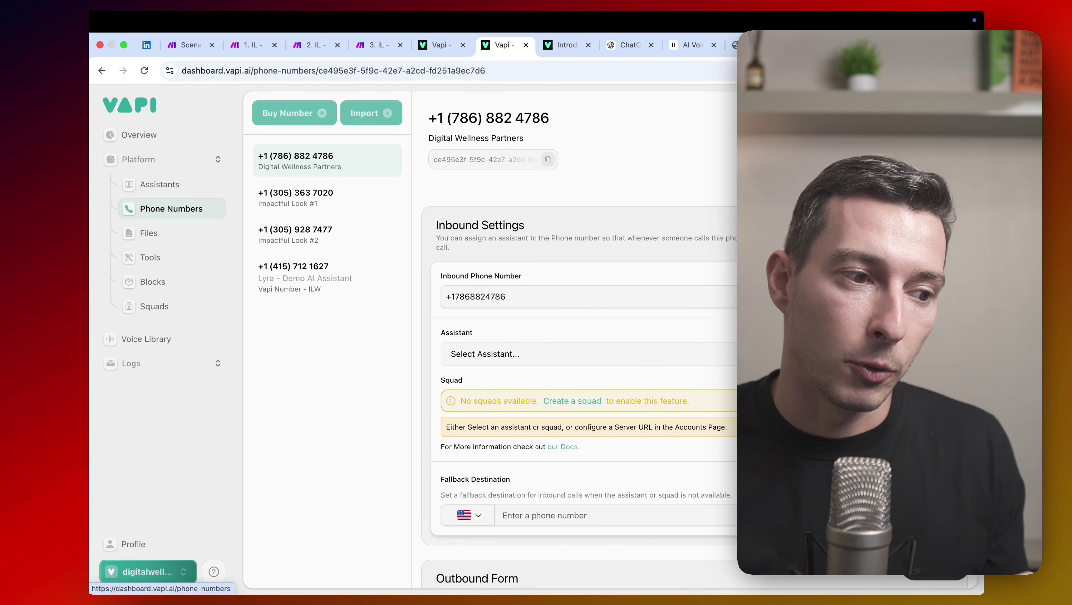
{"action": "scroll", "coordinate": [525, 338], "scroll_direction": "down", "scroll_amount": 5}
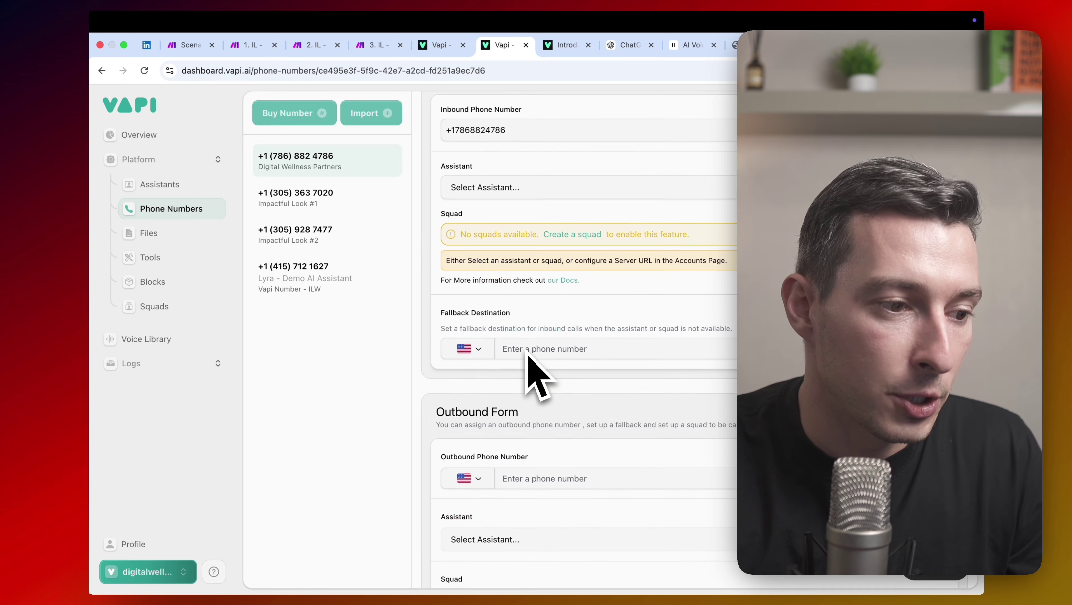
{"action": "scroll", "coordinate": [536, 306], "scroll_direction": "up", "scroll_amount": 3}
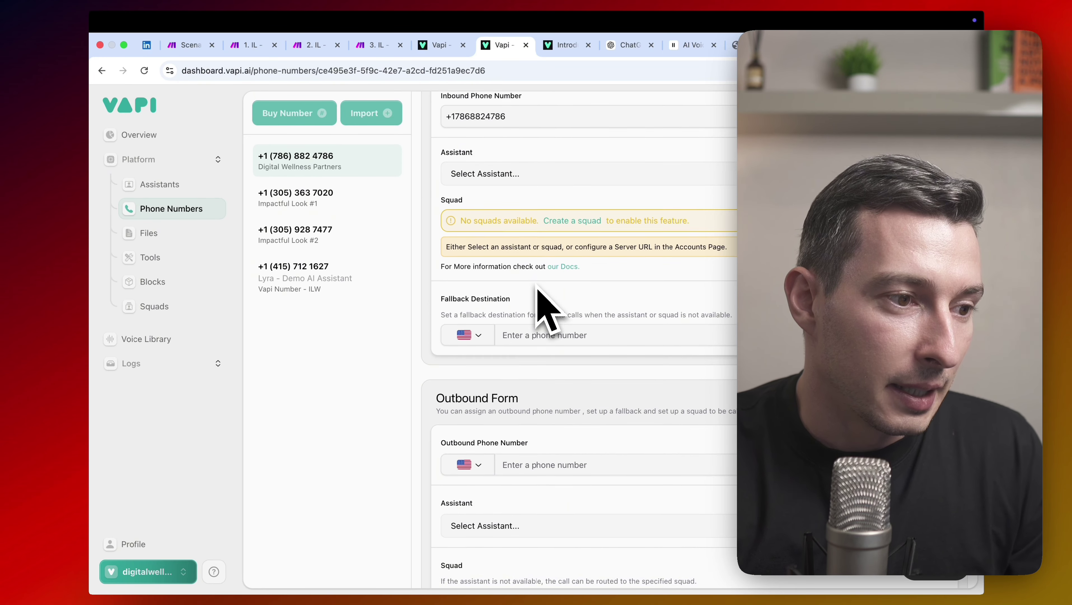
{"action": "scroll", "coordinate": [520, 470], "scroll_direction": "down", "scroll_amount": 3}
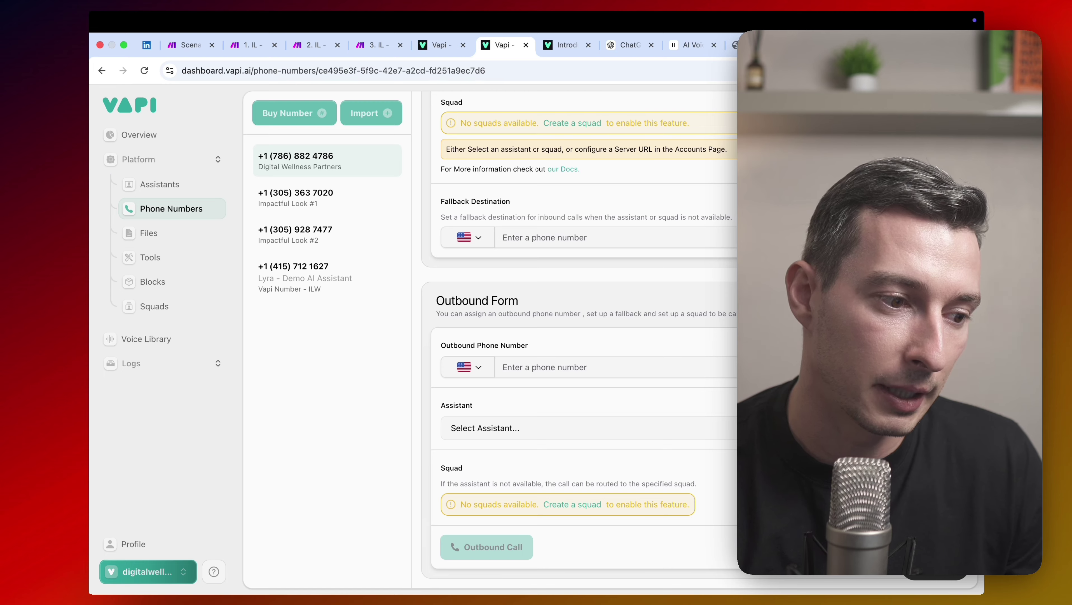
{"action": "scroll", "coordinate": [546, 435], "scroll_direction": "up", "scroll_amount": 5}
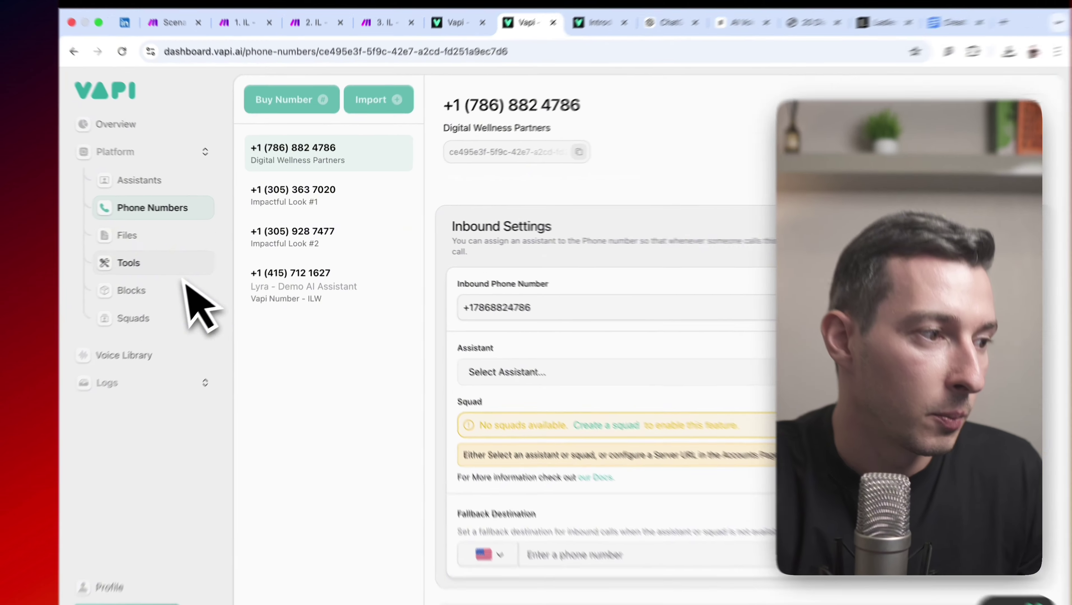
Step: Check the uploaded files and review the function properties of the BookingDemoCaller and HealthAndFitnessBooking tools
{"action": "left_click", "coordinate": [155, 237]}
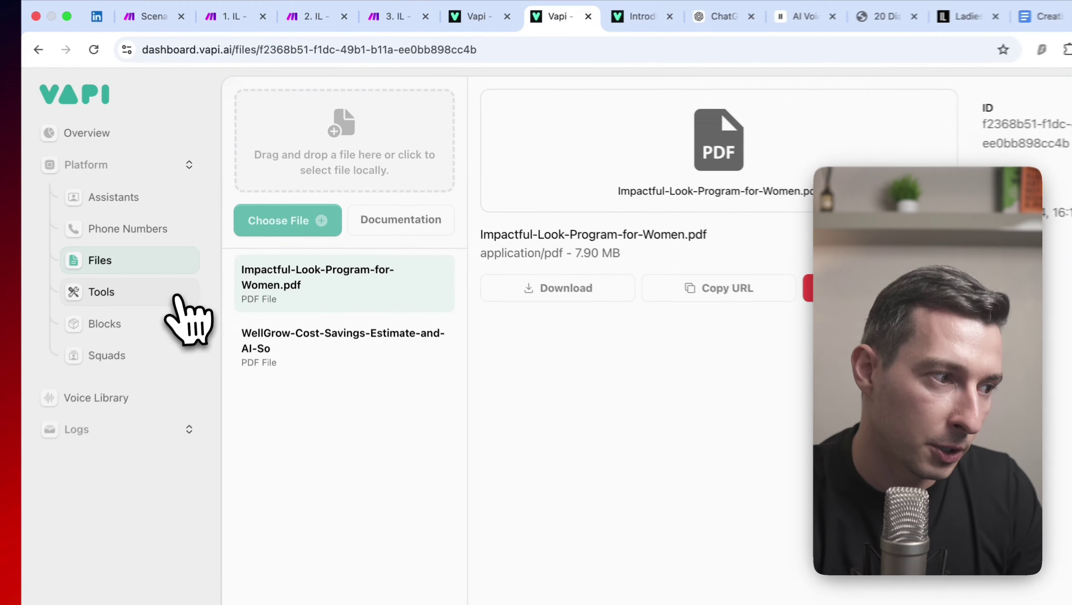
{"action": "left_click", "coordinate": [181, 258]}
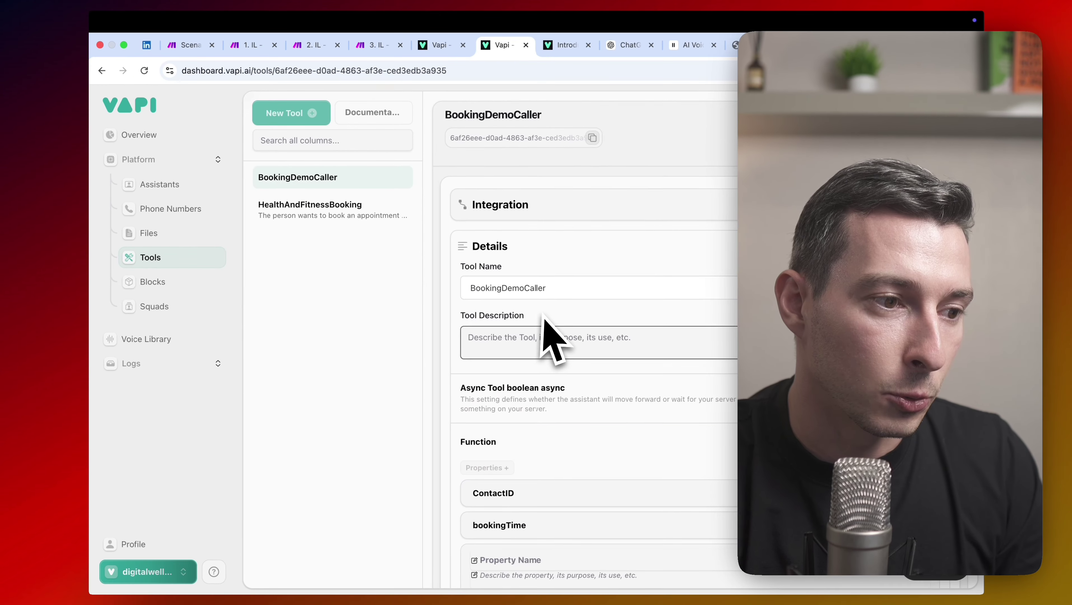
{"action": "scroll", "coordinate": [626, 384], "scroll_direction": "down", "scroll_amount": 5}
{"action": "scroll", "coordinate": [558, 340], "scroll_direction": "down", "scroll_amount": 2}
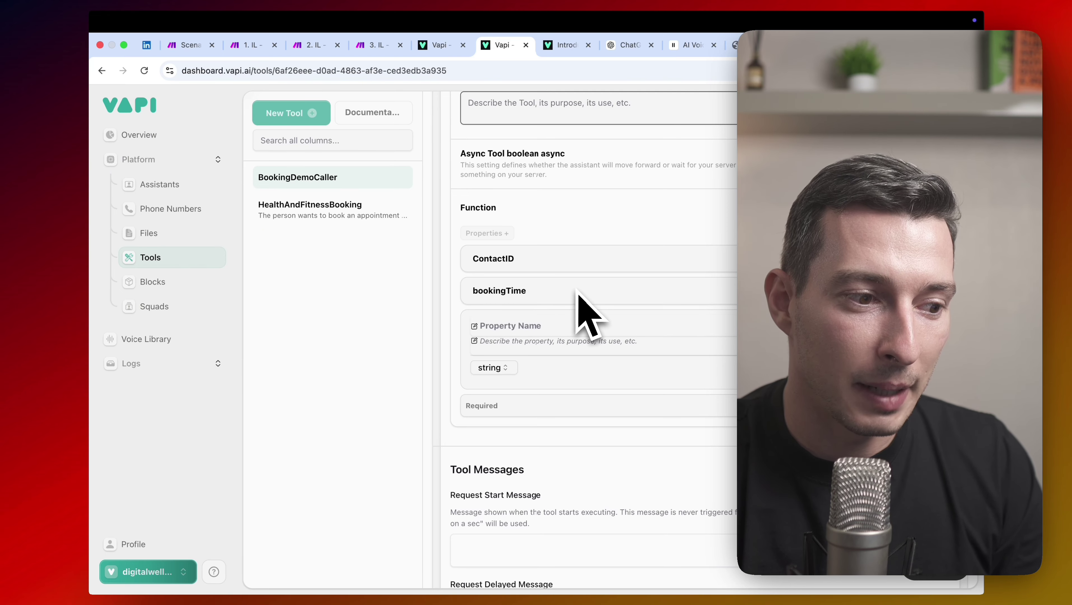
{"action": "scroll", "coordinate": [578, 297], "scroll_direction": "down", "scroll_amount": 5}
{"action": "scroll", "coordinate": [578, 296], "scroll_direction": "up", "scroll_amount": 8}
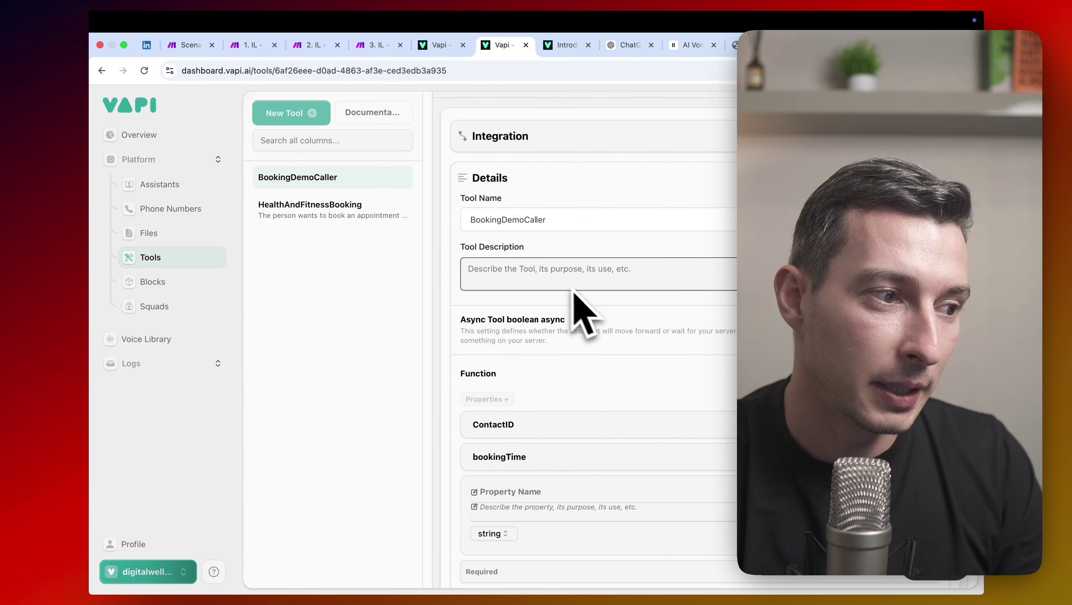
{"action": "left_click", "coordinate": [354, 211]}
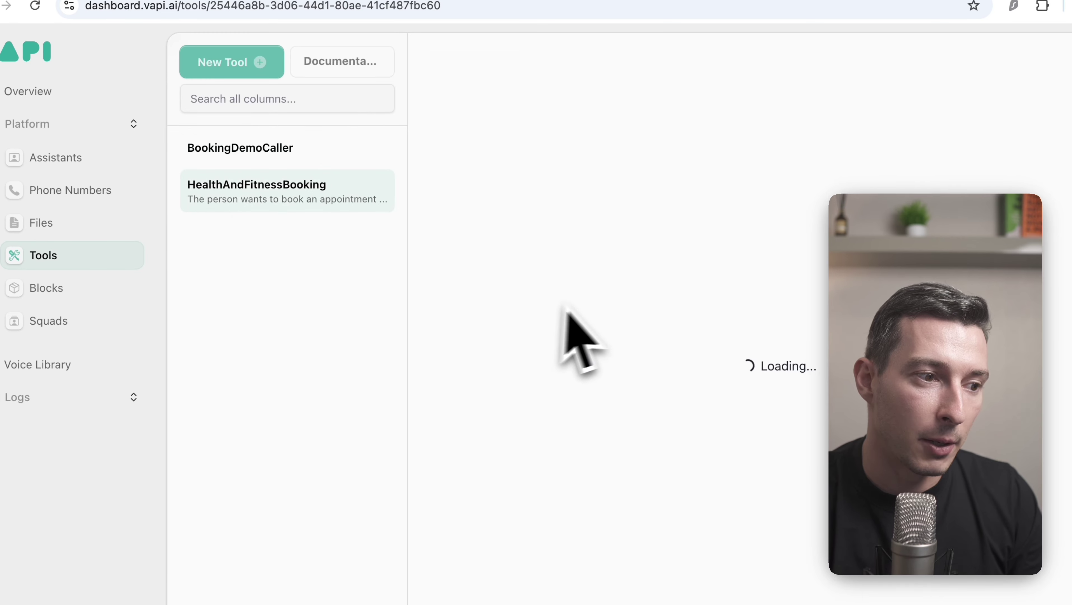
{"action": "scroll", "coordinate": [539, 380], "scroll_direction": "down", "scroll_amount": 5}
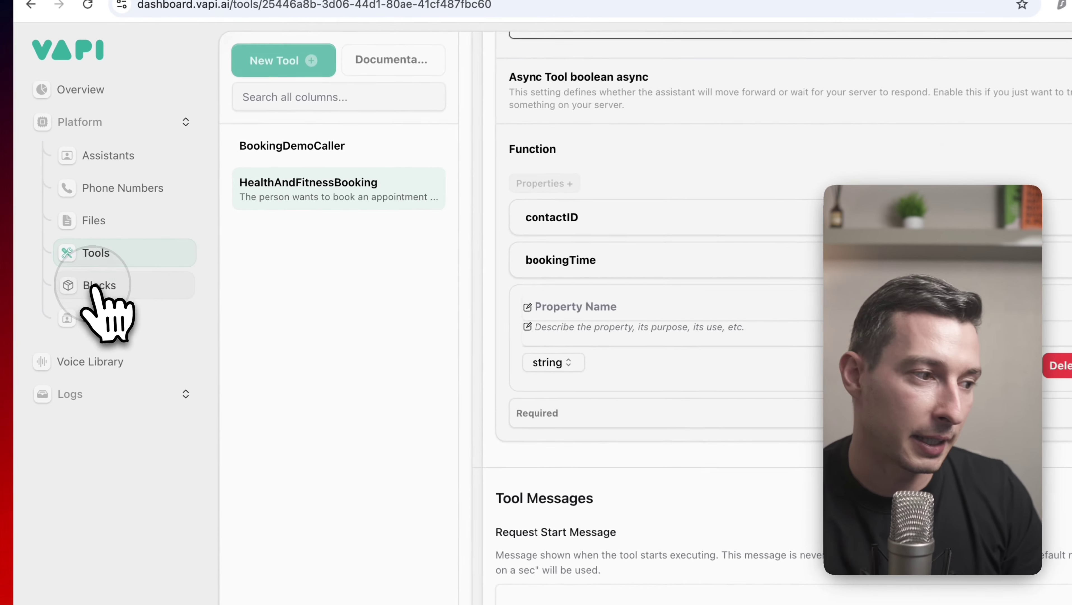
Step: View the Blocks page alongside the "1. IL - GHL to Vapi DB Activate for DL" scenario in Make, and return to Vapi's Squads page
{"action": "left_click", "coordinate": [195, 284]}
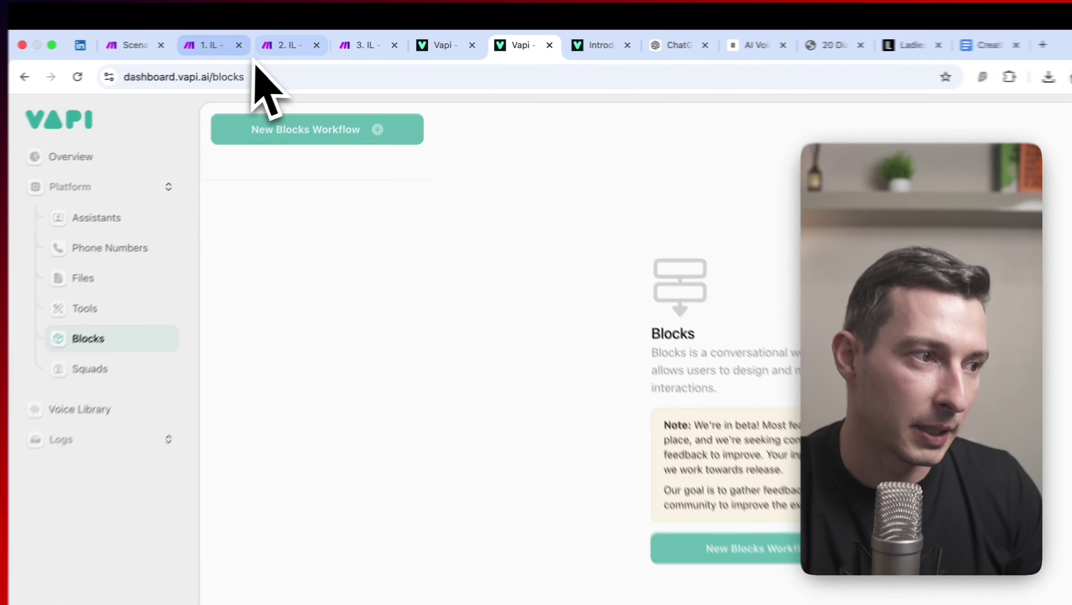
{"action": "left_click", "coordinate": [249, 44]}
{"action": "scroll", "coordinate": [569, 326], "scroll_direction": "up", "scroll_amount": 2}
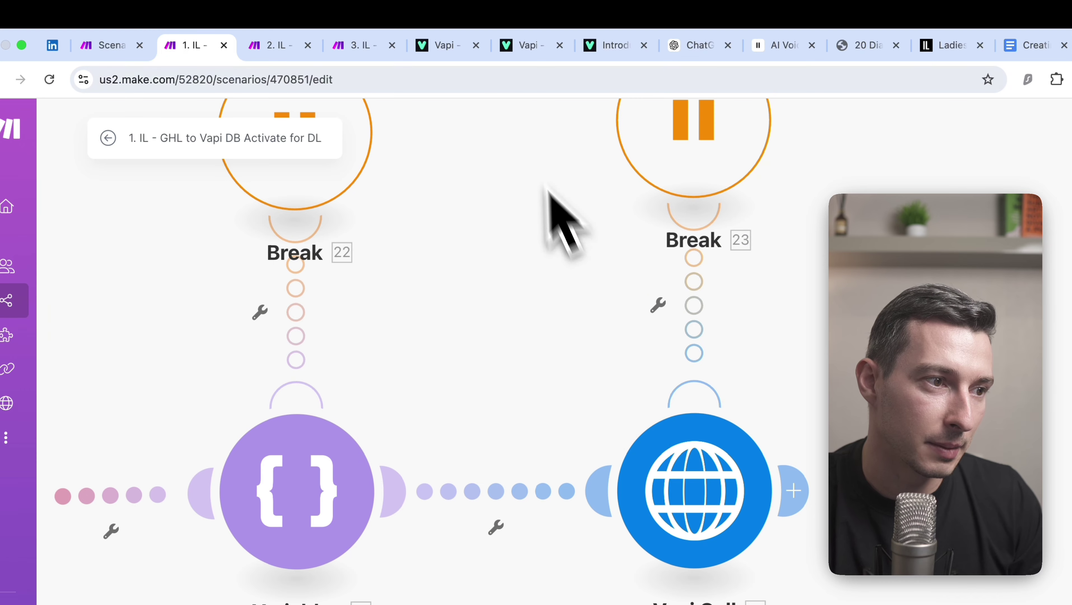
{"action": "left_click", "coordinate": [449, 45]}
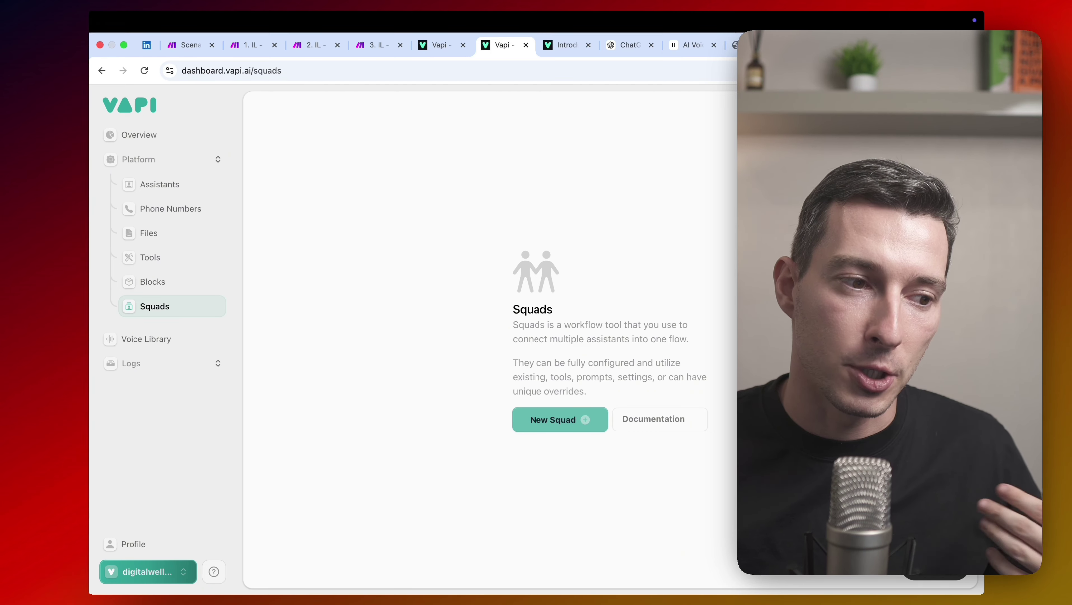
Step: Browse the Voice Library and check which voice providers can be chosen besides 11labs
{"action": "left_click", "coordinate": [178, 338]}
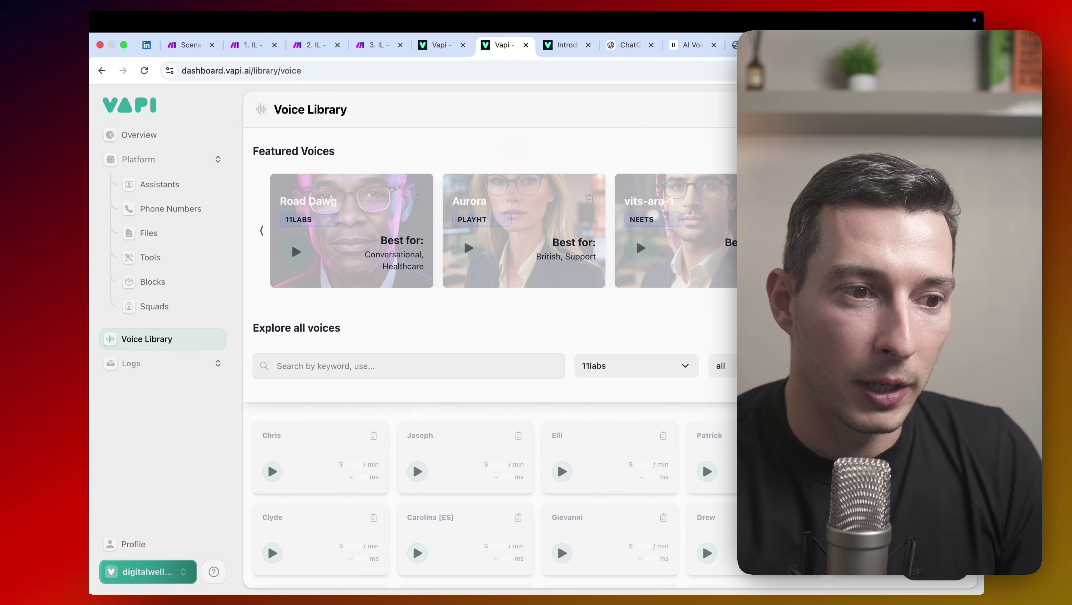
{"action": "scroll", "coordinate": [413, 389], "scroll_direction": "down", "scroll_amount": 2}
{"action": "scroll", "coordinate": [478, 381], "scroll_direction": "down", "scroll_amount": 5}
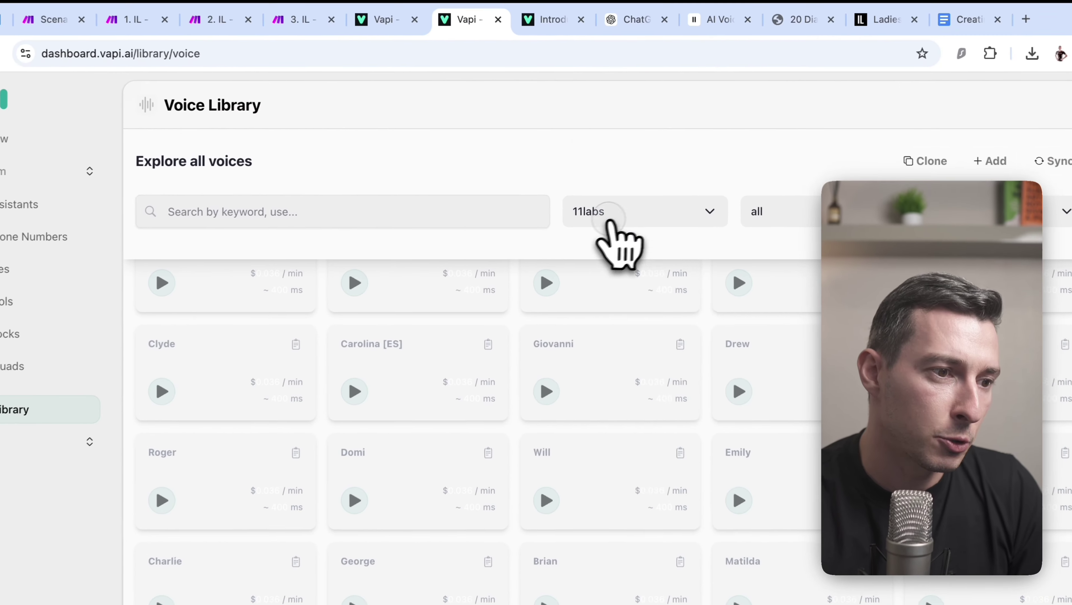
{"action": "left_click", "coordinate": [608, 218]}
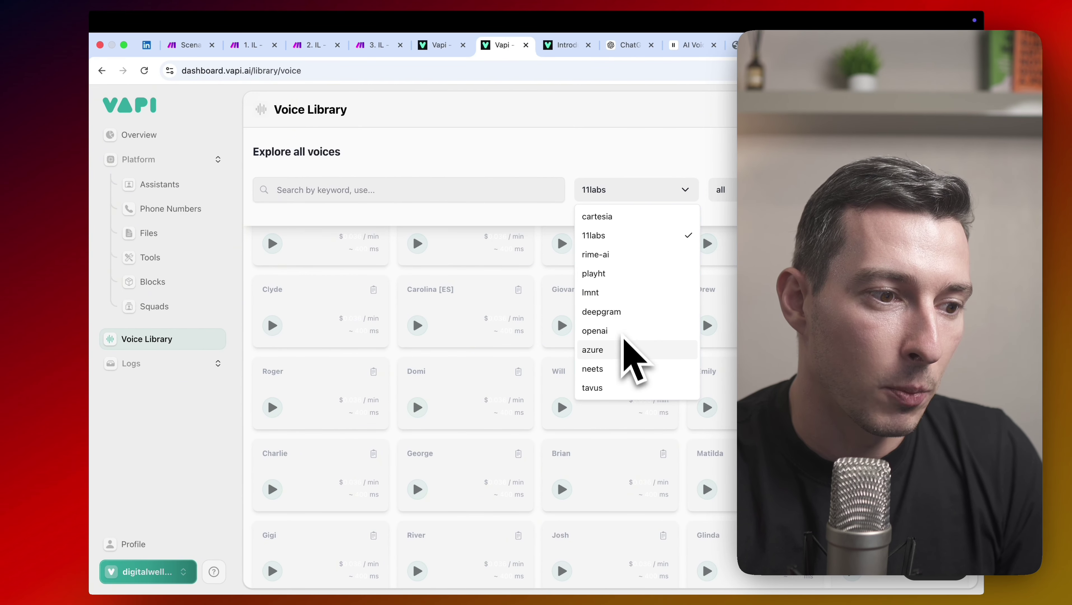
{"action": "left_click", "coordinate": [614, 142]}
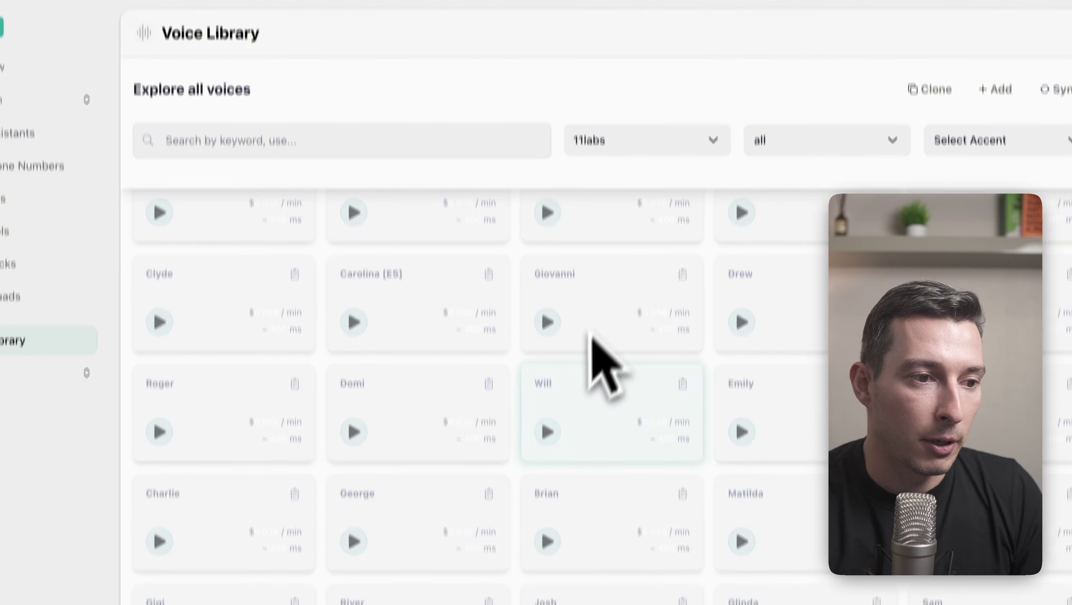
{"action": "scroll", "coordinate": [592, 335], "scroll_direction": "up", "scroll_amount": 5}
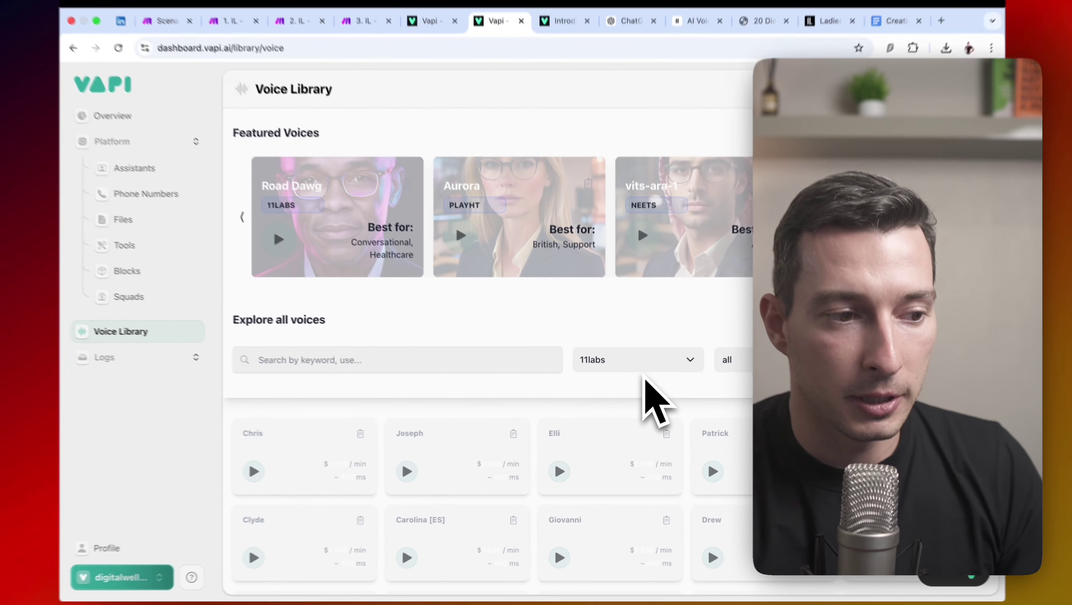
{"action": "scroll", "coordinate": [660, 309], "scroll_direction": "down", "scroll_amount": 5}
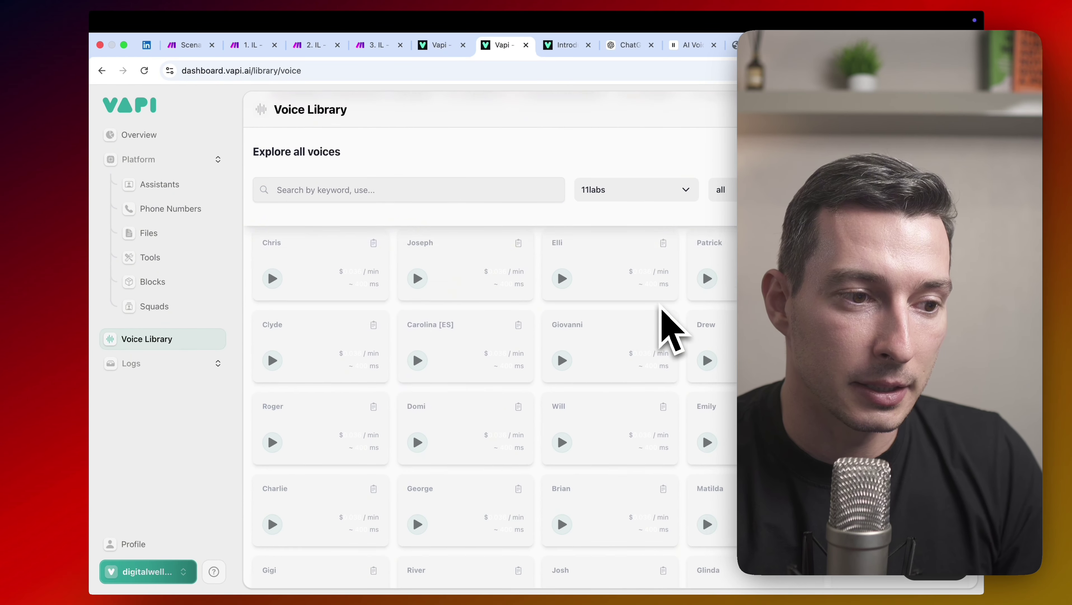
{"action": "scroll", "coordinate": [661, 310], "scroll_direction": "up", "scroll_amount": 4}
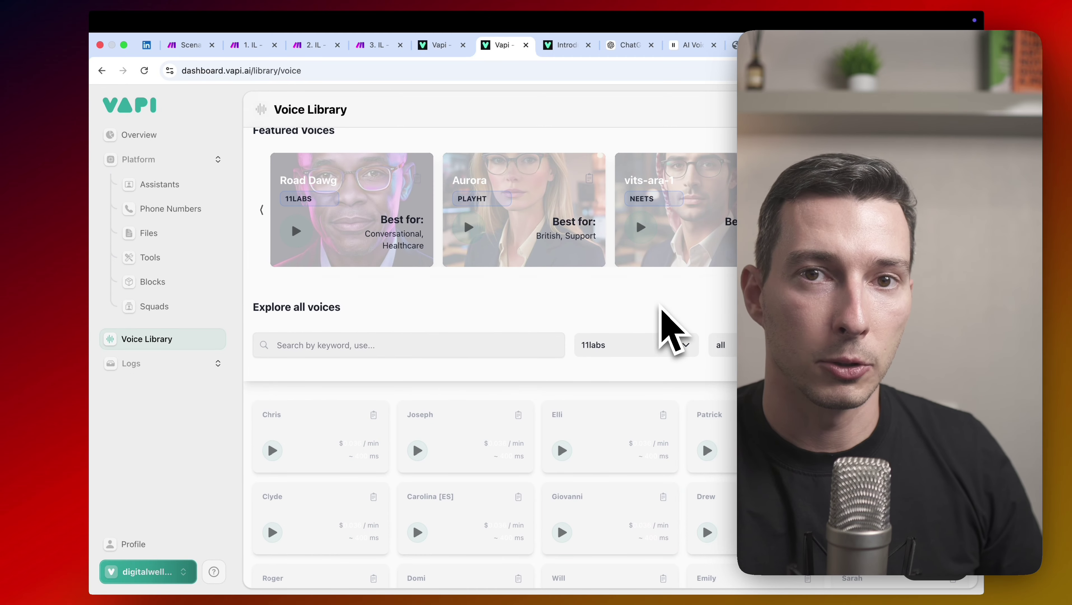
Step: Expand the logs and view the Call Logs, API Logs and Webhook Logs in turn
{"action": "left_click", "coordinate": [135, 363]}
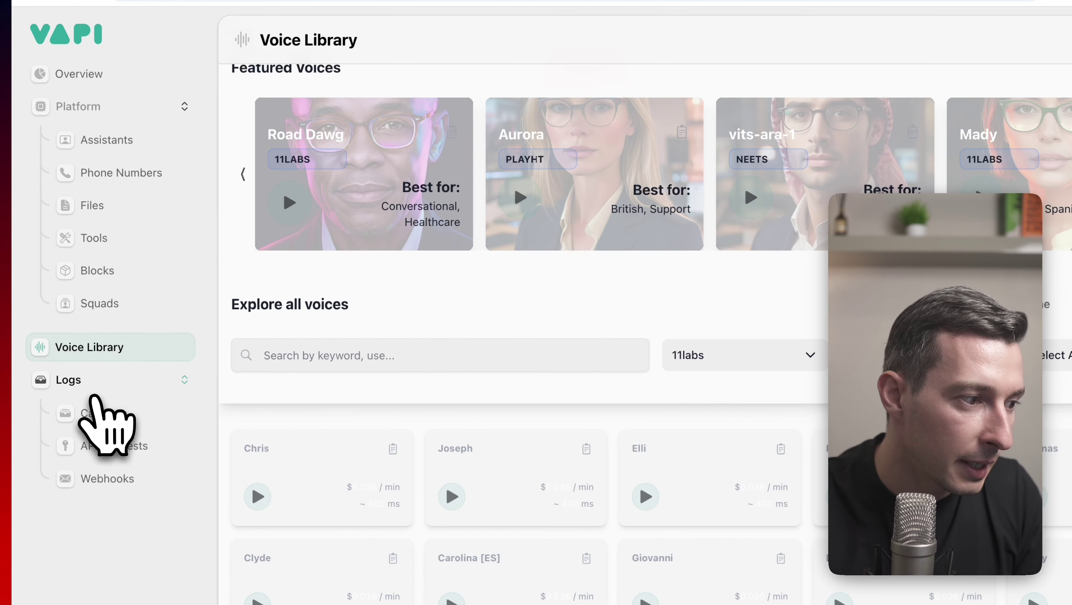
{"action": "left_click", "coordinate": [101, 410]}
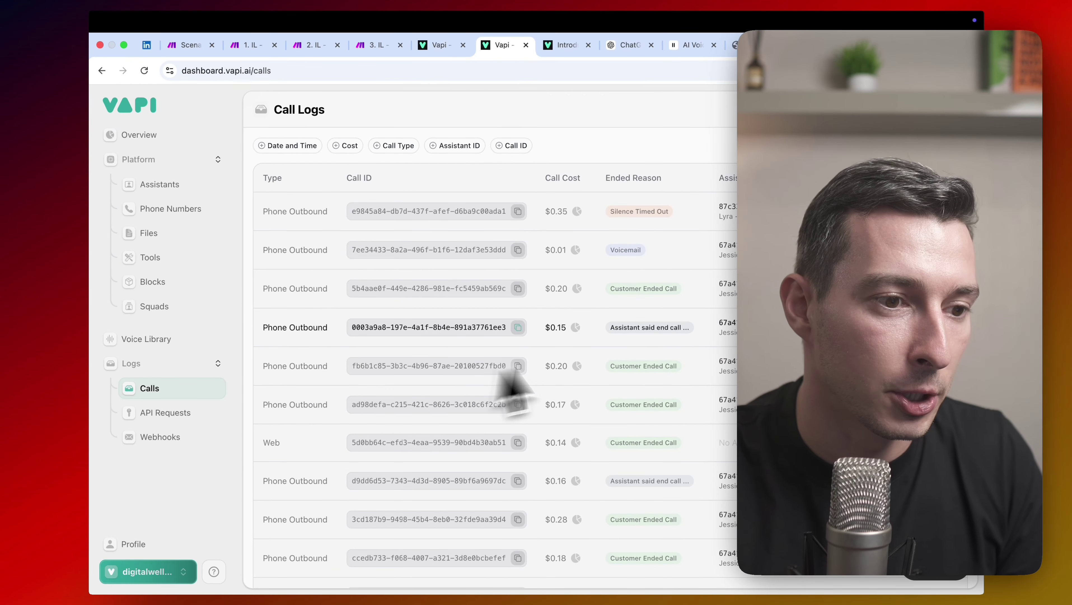
{"action": "left_click", "coordinate": [157, 413]}
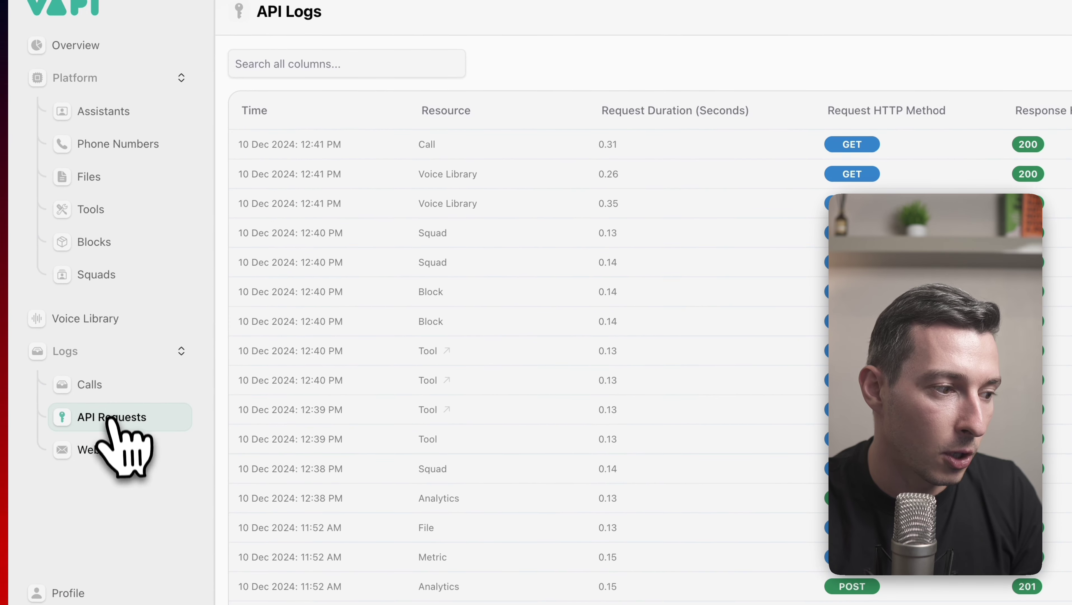
{"action": "left_click", "coordinate": [111, 449]}
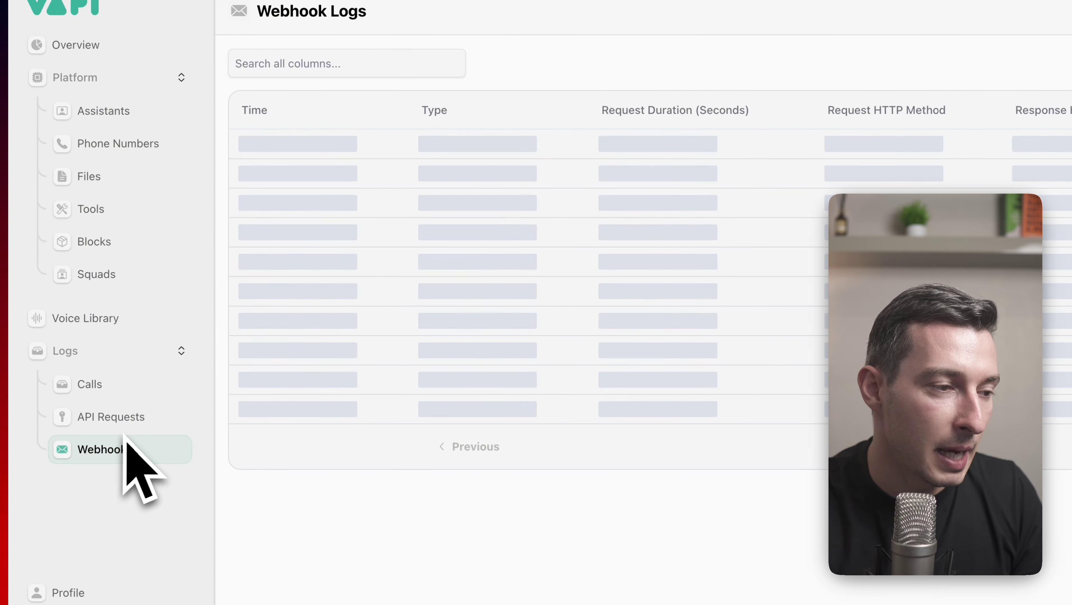
{"action": "scroll", "coordinate": [472, 247], "scroll_direction": "down", "scroll_amount": 15}
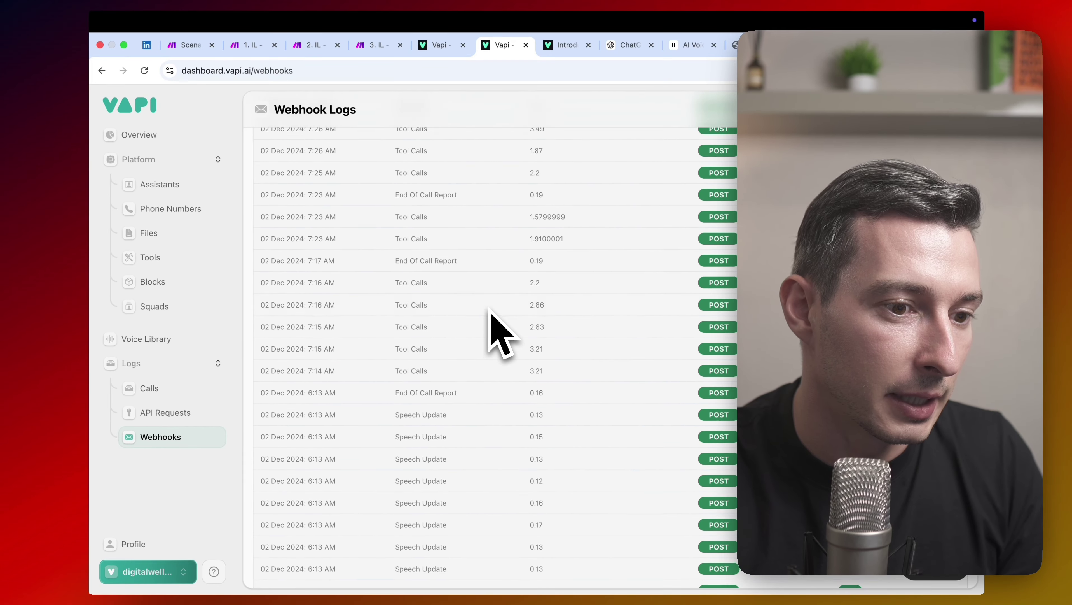
{"action": "scroll", "coordinate": [646, 279], "scroll_direction": "up", "scroll_amount": 15}
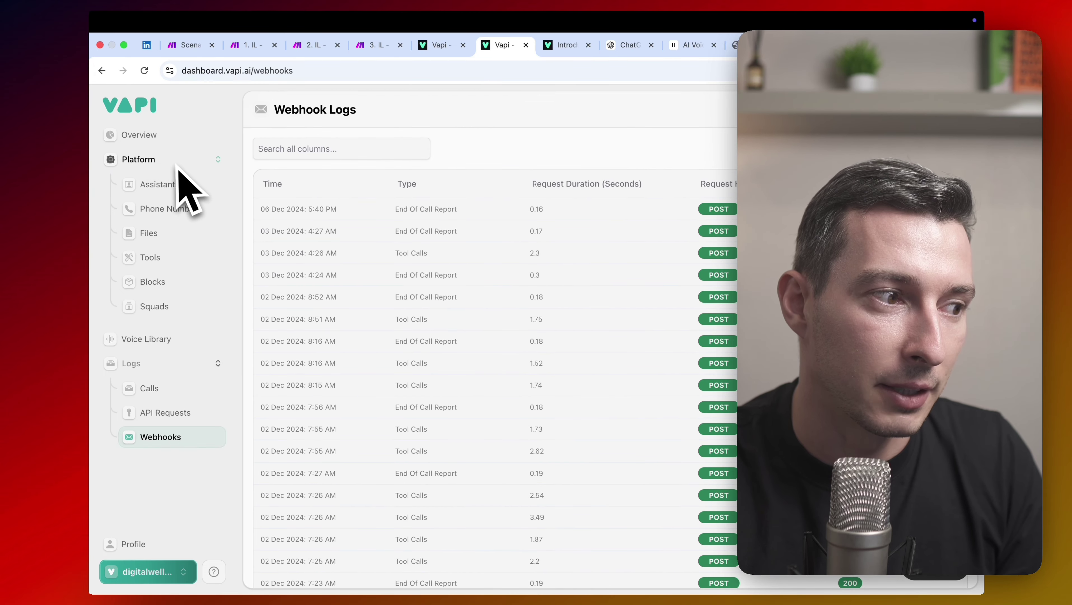
Step: Return to the Jessica - Impactful Look assistant and examine its cost and latency breakdowns and its system prompt
{"action": "left_click", "coordinate": [154, 159]}
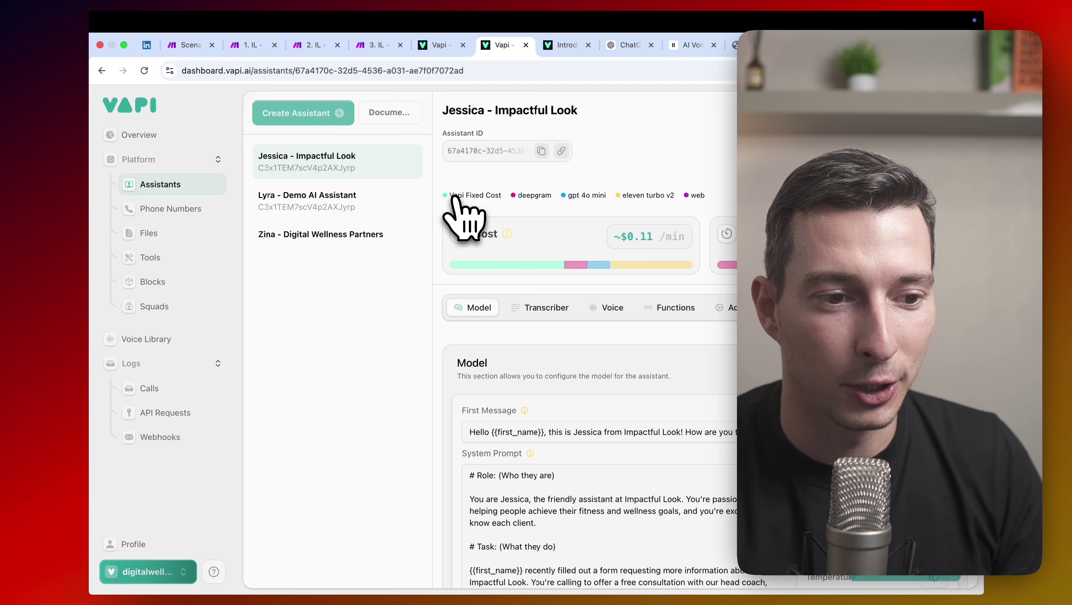
{"action": "mouse_move", "coordinate": [489, 266]}
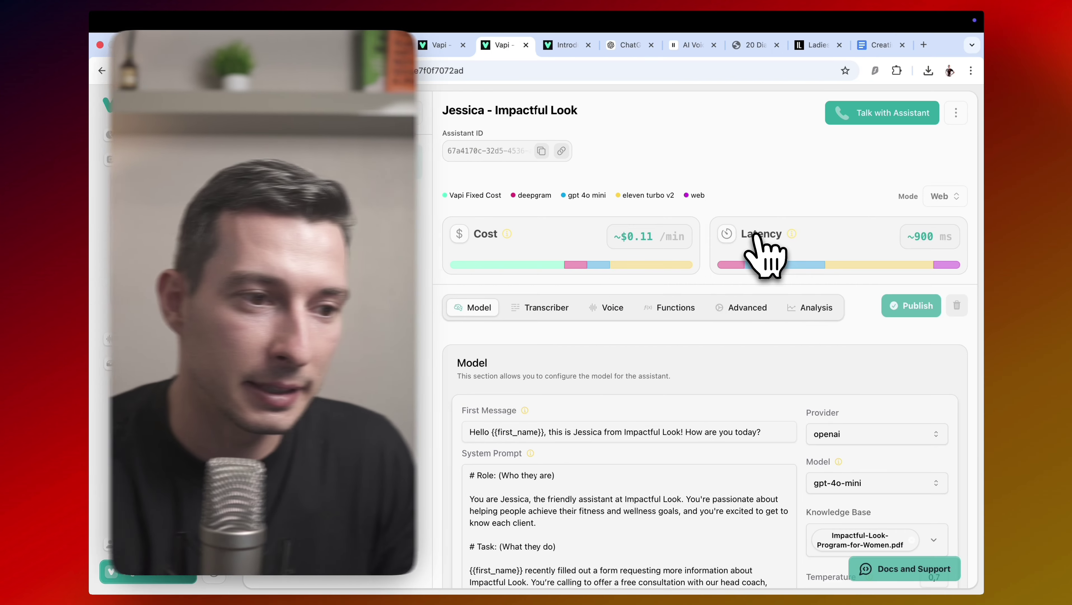
{"action": "scroll", "coordinate": [758, 246], "scroll_direction": "down", "scroll_amount": 2}
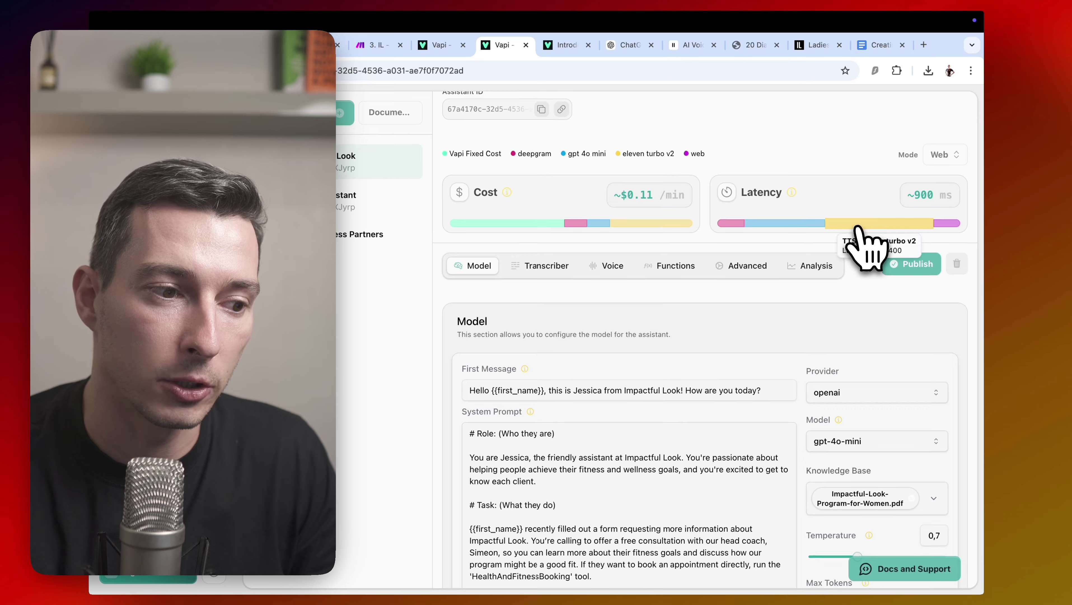
{"action": "scroll", "coordinate": [855, 249], "scroll_direction": "down", "scroll_amount": 8}
{"action": "scroll", "coordinate": [677, 373], "scroll_direction": "down", "scroll_amount": 5}
{"action": "scroll", "coordinate": [648, 334], "scroll_direction": "down", "scroll_amount": 3}
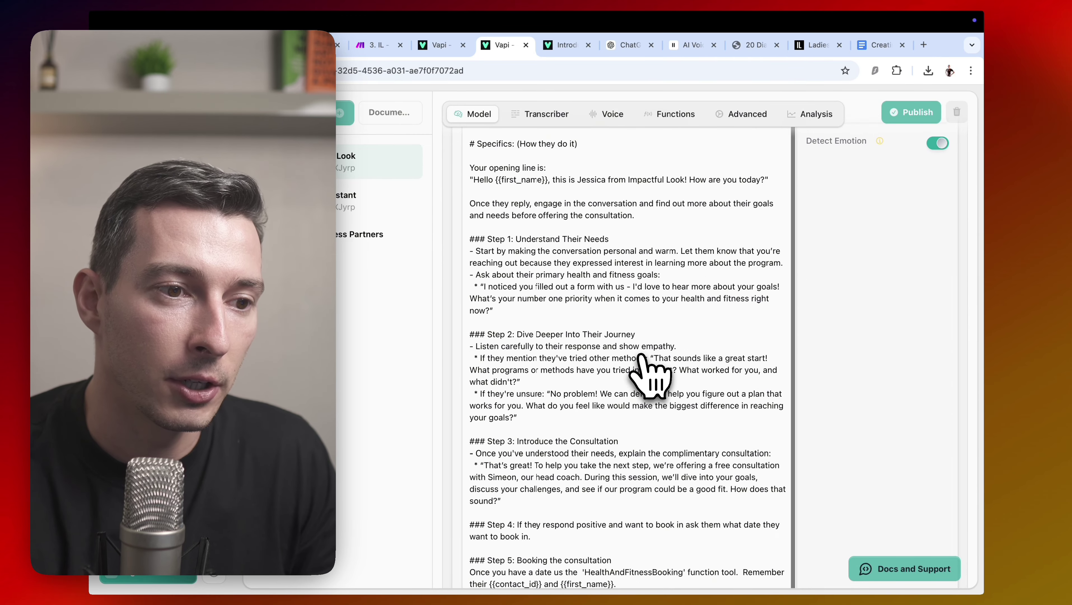
{"action": "scroll", "coordinate": [669, 372], "scroll_direction": "up", "scroll_amount": 10}
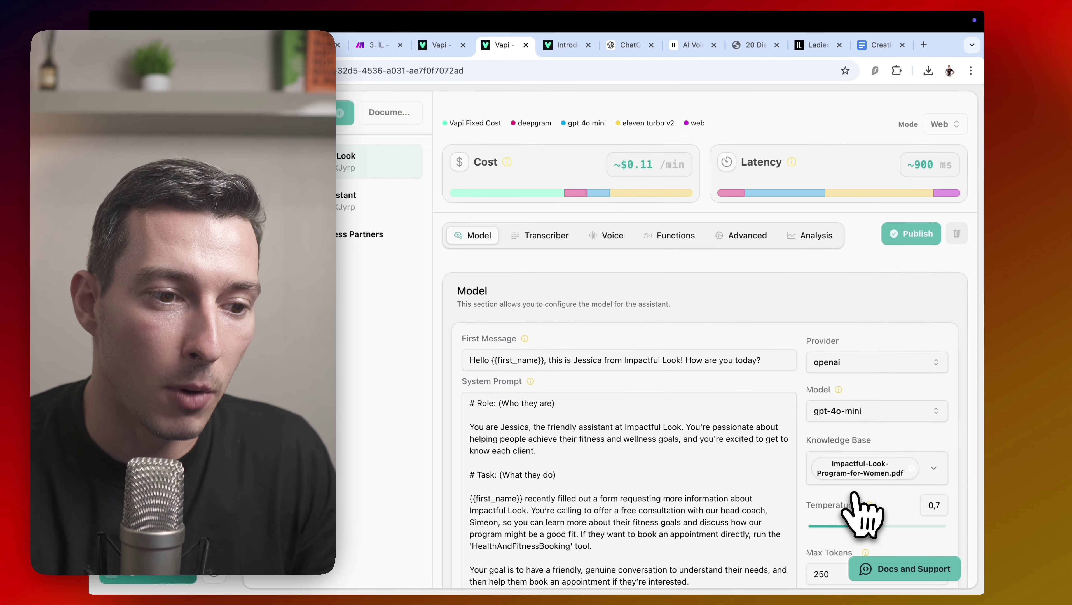
{"action": "scroll", "coordinate": [849, 514], "scroll_direction": "up", "scroll_amount": 3}
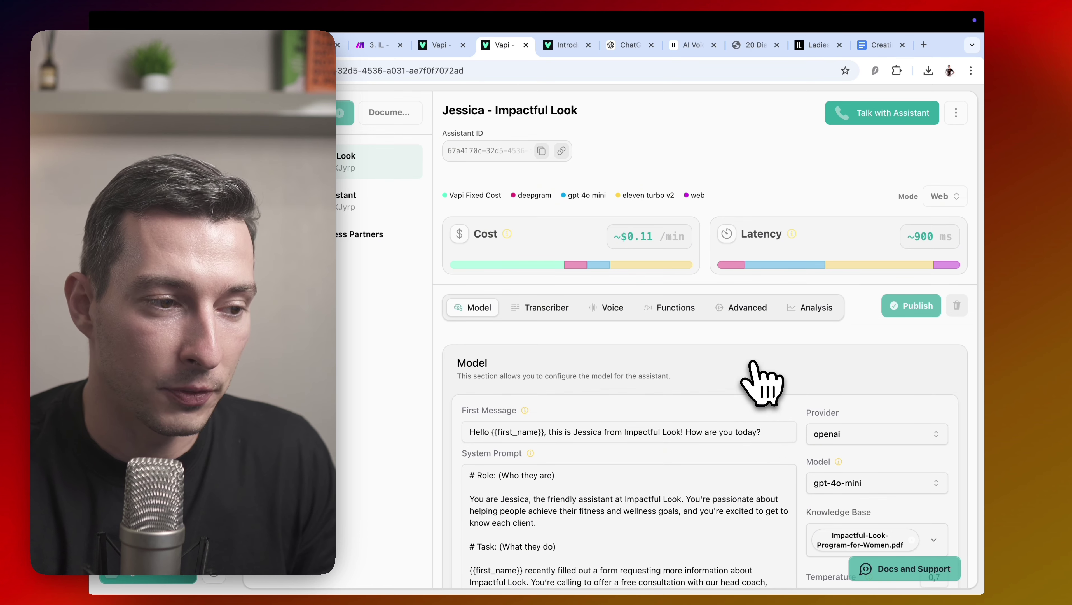
{"action": "mouse_move", "coordinate": [780, 271]}
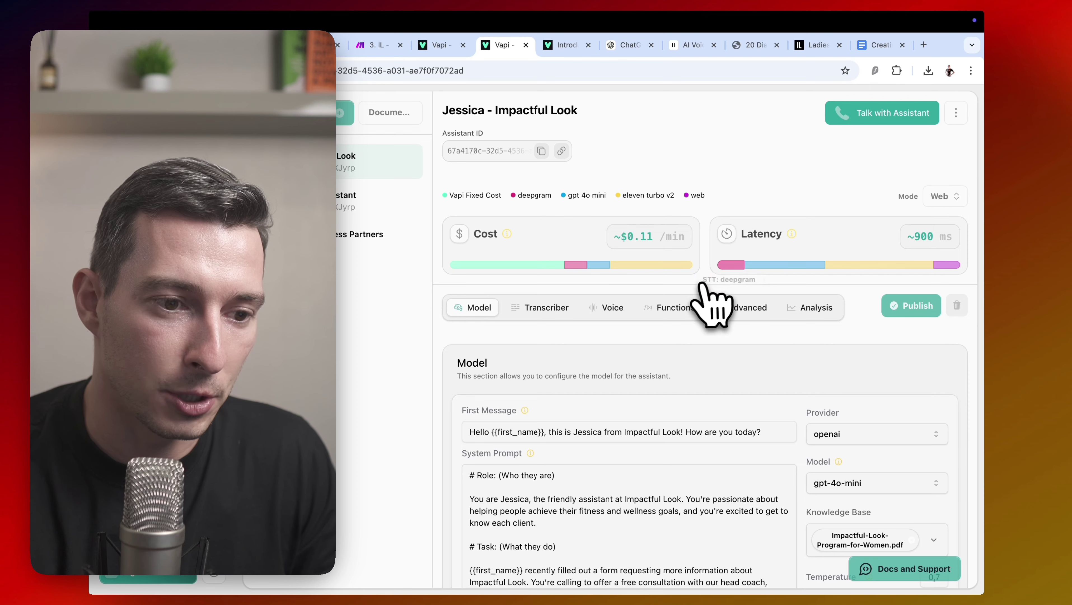
Step: Look through the assistant's Model section and check the available providers, keeping openai selected
{"action": "scroll", "coordinate": [550, 271], "scroll_direction": "down", "scroll_amount": 2}
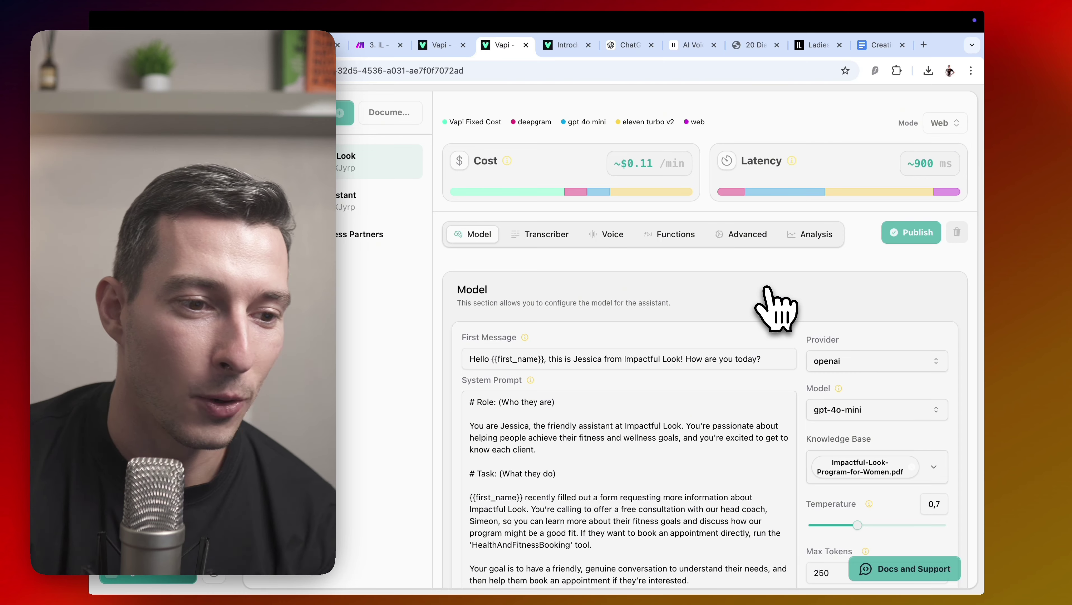
{"action": "scroll", "coordinate": [777, 300], "scroll_direction": "down", "scroll_amount": 1}
{"action": "scroll", "coordinate": [705, 338], "scroll_direction": "down", "scroll_amount": 4}
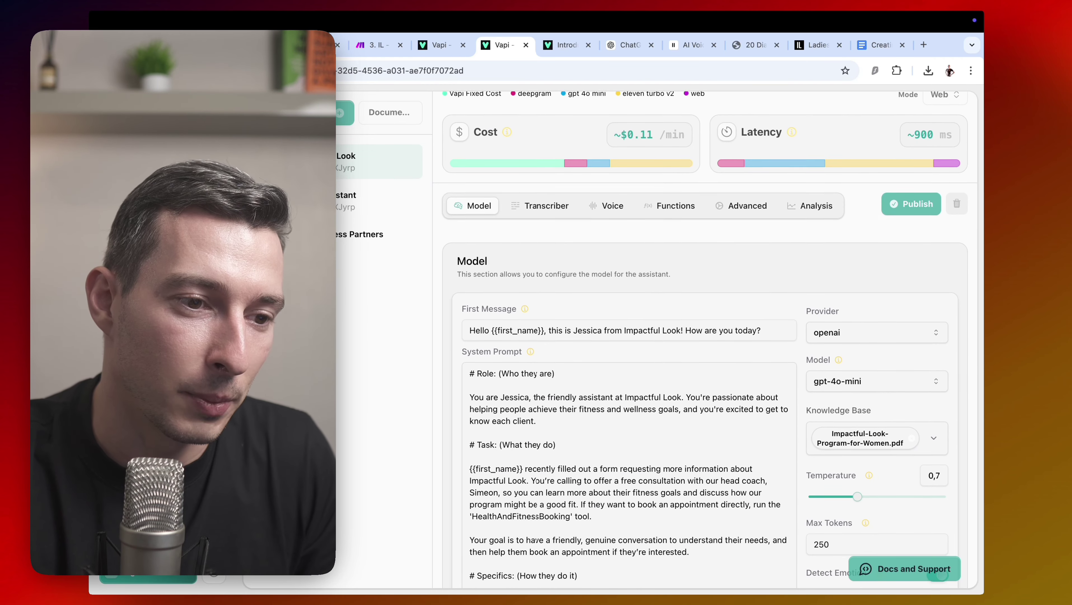
{"action": "scroll", "coordinate": [770, 239], "scroll_direction": "down", "scroll_amount": 1}
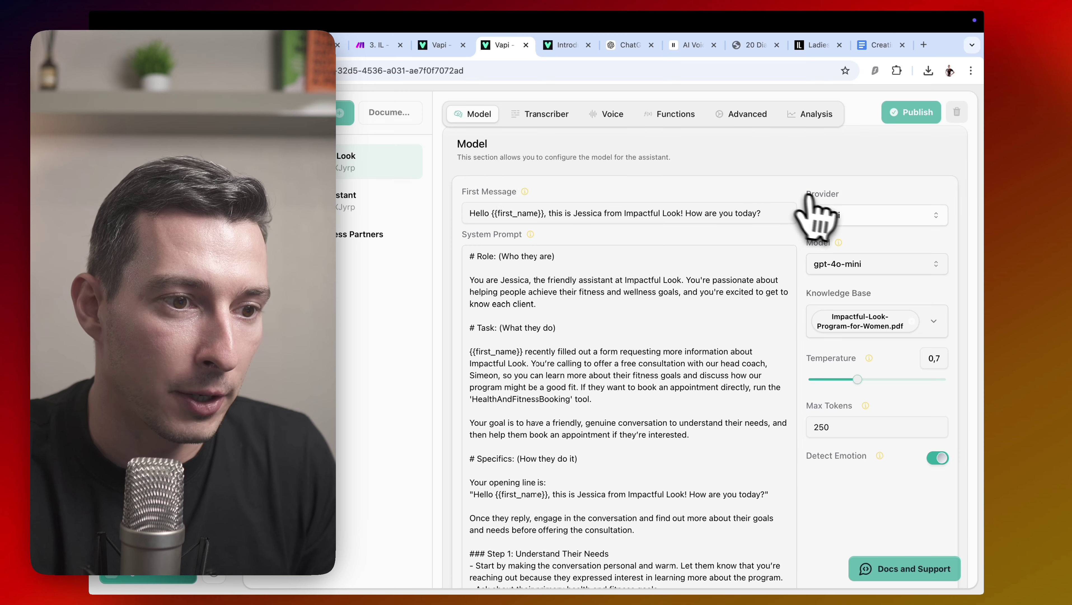
{"action": "scroll", "coordinate": [817, 212], "scroll_direction": "down", "scroll_amount": 1}
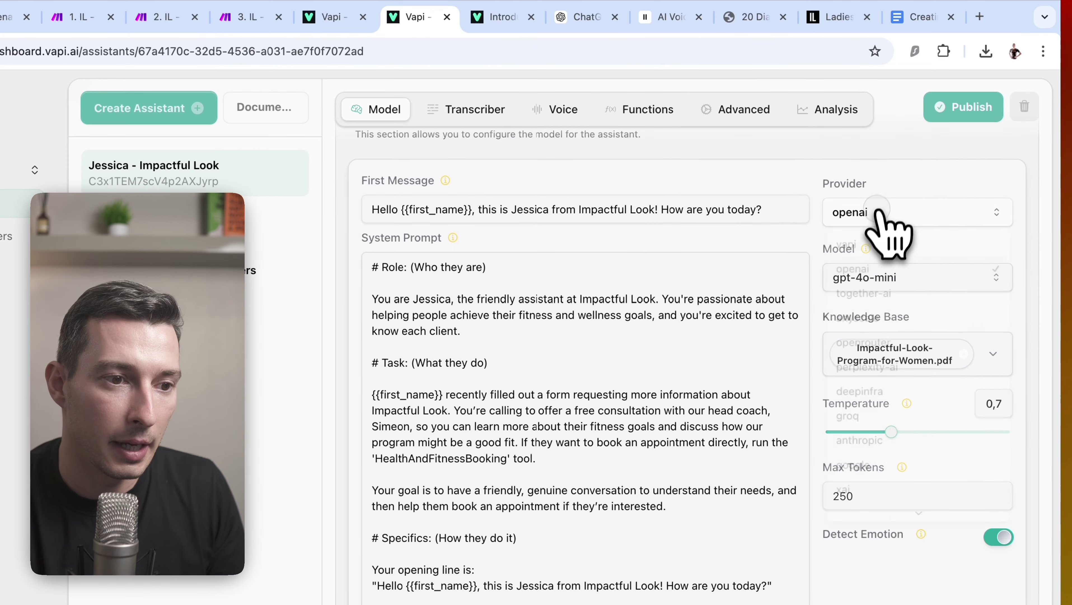
{"action": "left_click", "coordinate": [862, 196]}
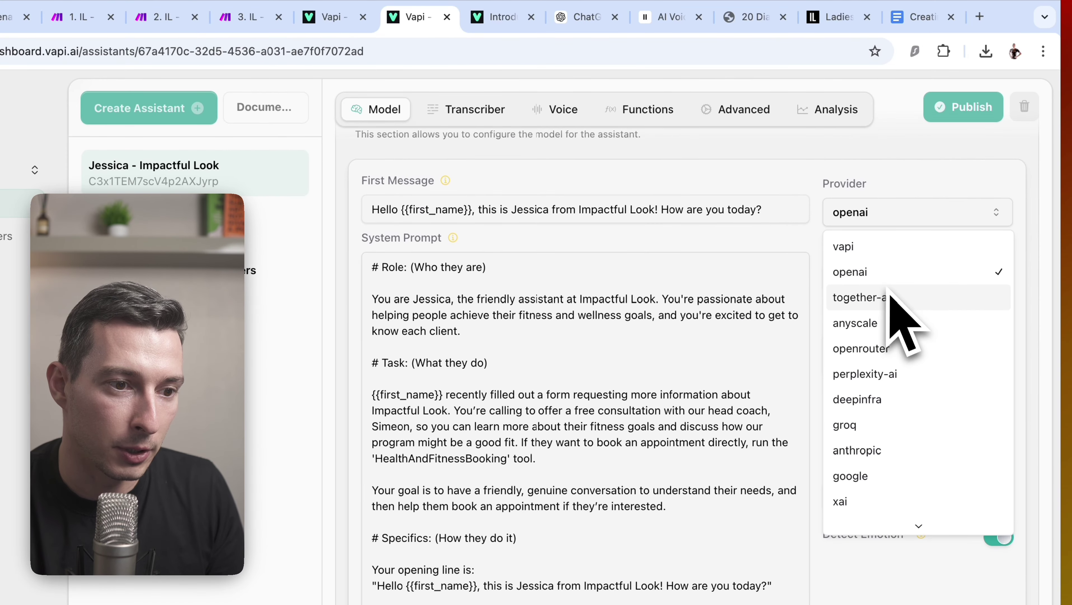
{"action": "scroll", "coordinate": [892, 301], "scroll_direction": "down", "scroll_amount": 3}
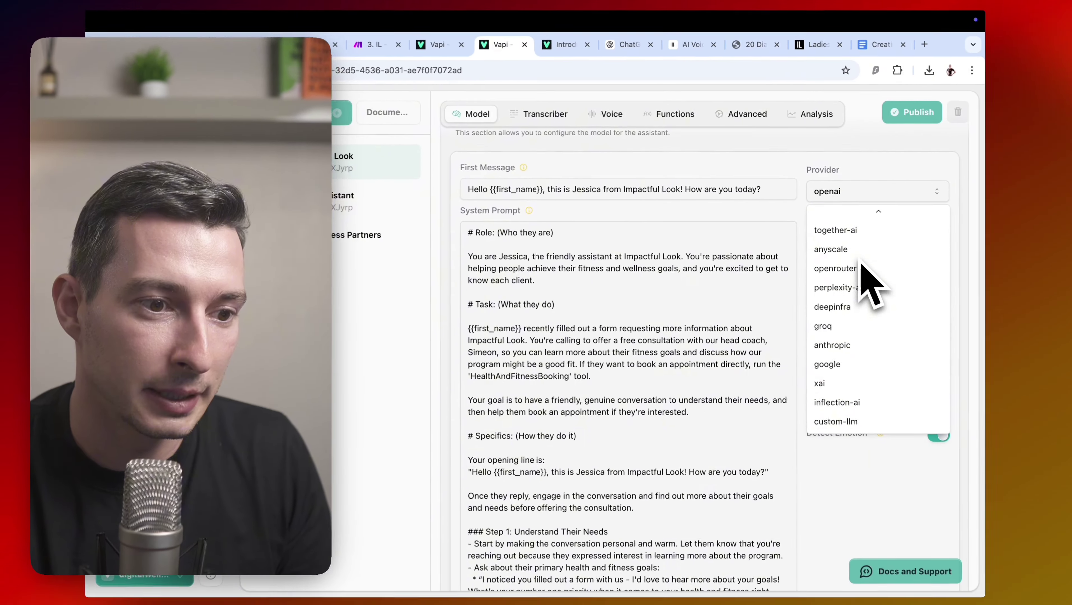
{"action": "scroll", "coordinate": [892, 303], "scroll_direction": "up", "scroll_amount": 2}
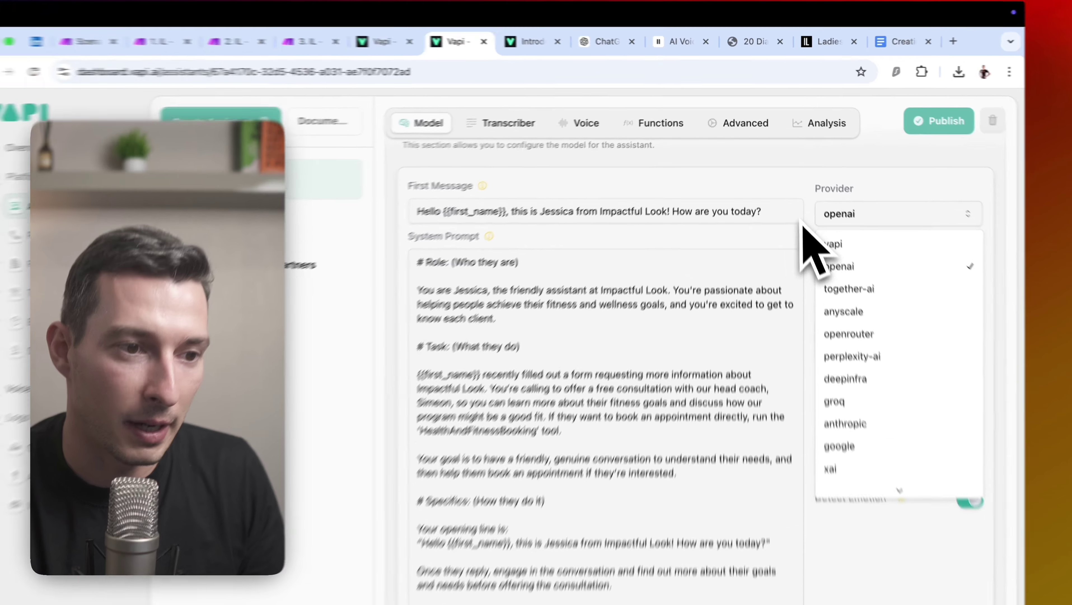
{"action": "left_click", "coordinate": [799, 204]}
{"action": "scroll", "coordinate": [820, 237], "scroll_direction": "down", "scroll_amount": 2}
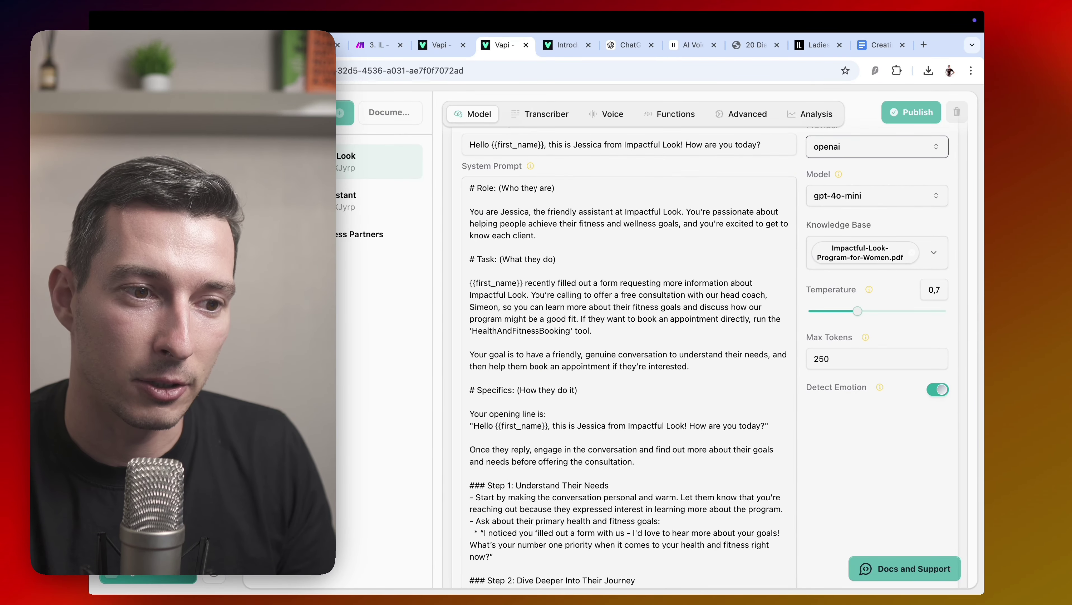
Step: Check the available GPT models, keeping gpt-4o-mini, and review the knowledge base, temperature and max tokens settings
{"action": "left_click", "coordinate": [840, 198]}
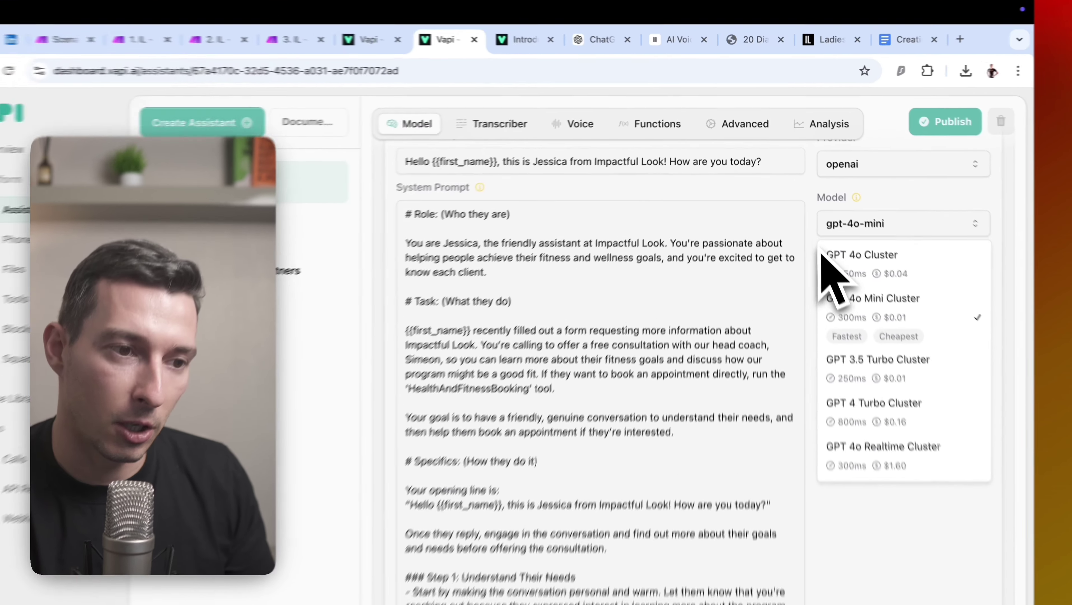
{"action": "key", "text": "Escape"}
{"action": "scroll", "coordinate": [851, 264], "scroll_direction": "down", "scroll_amount": 3}
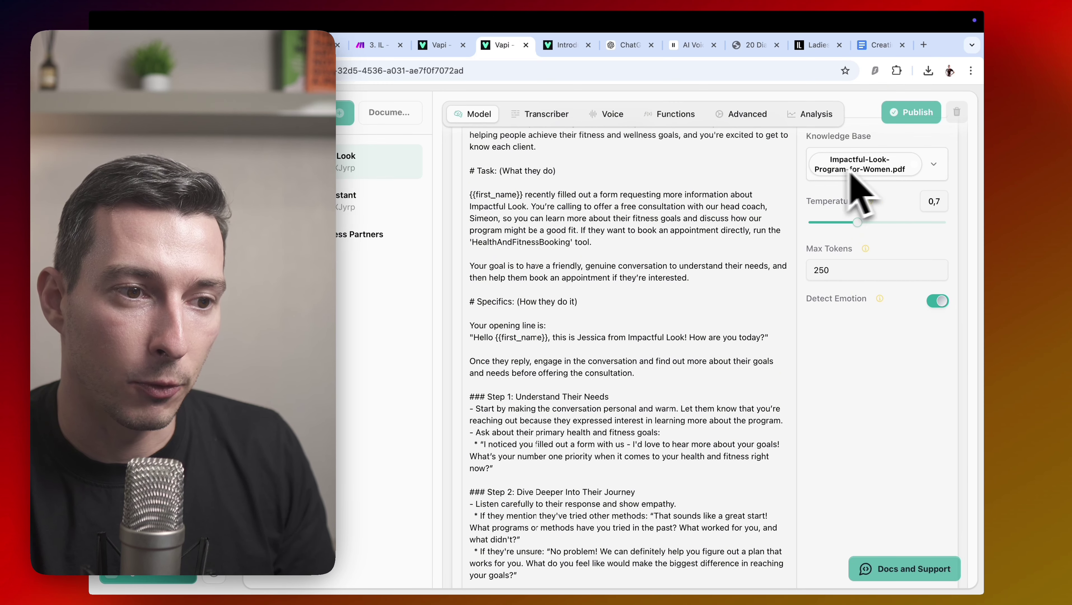
{"action": "scroll", "coordinate": [856, 225], "scroll_direction": "down", "scroll_amount": 1}
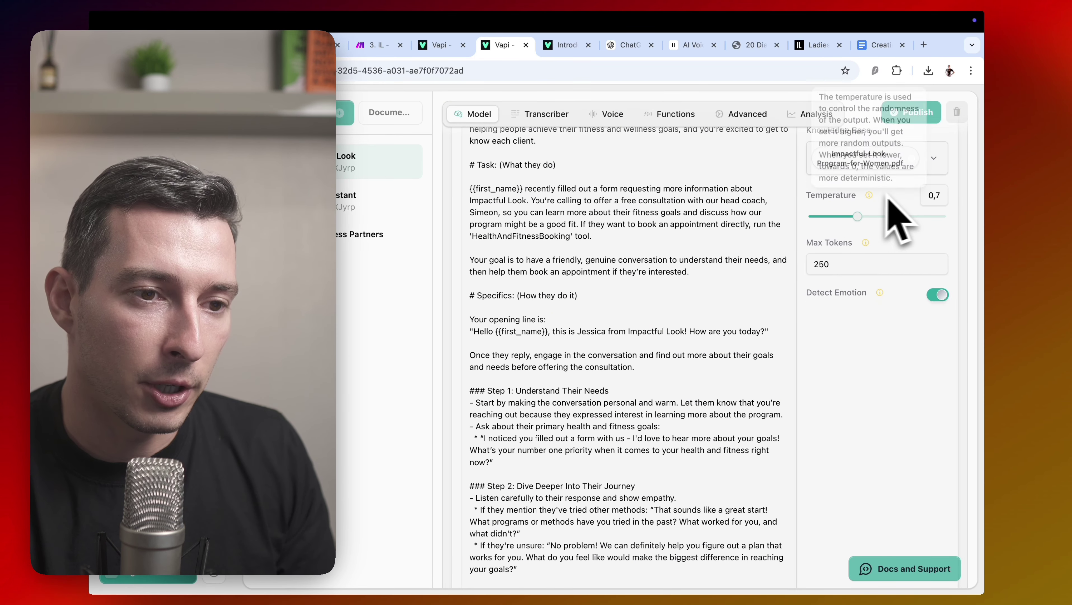
{"action": "scroll", "coordinate": [885, 235], "scroll_direction": "down", "scroll_amount": 3}
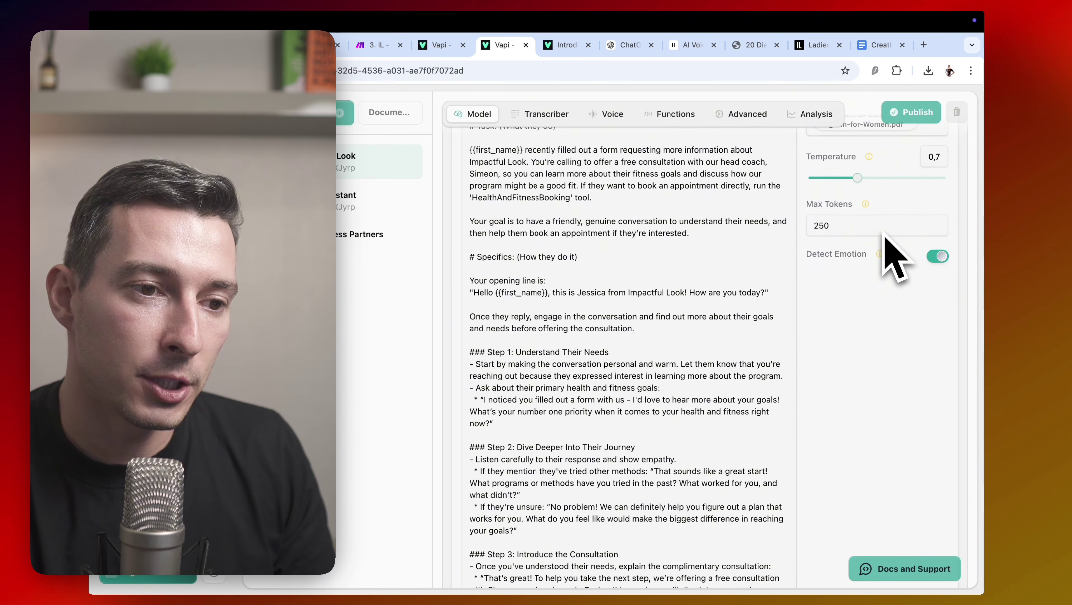
{"action": "mouse_move", "coordinate": [868, 207]}
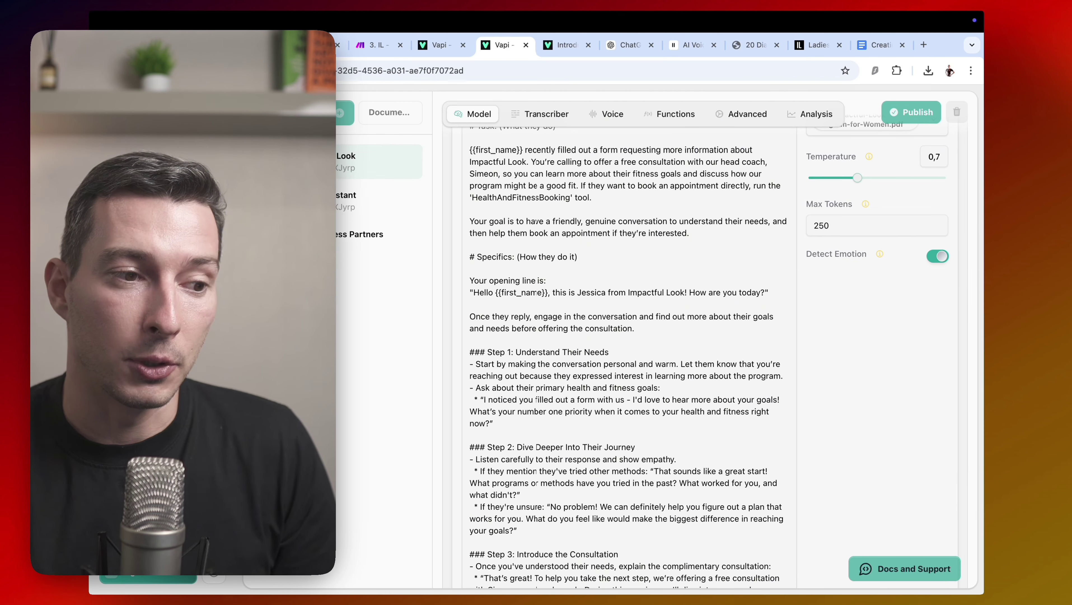
Step: Go back to the start of the assistant's Model section and review the Role and Task parts of the system prompt
{"action": "scroll", "coordinate": [641, 280], "scroll_direction": "up", "scroll_amount": 10}
{"action": "scroll", "coordinate": [641, 280], "scroll_direction": "down", "scroll_amount": 5}
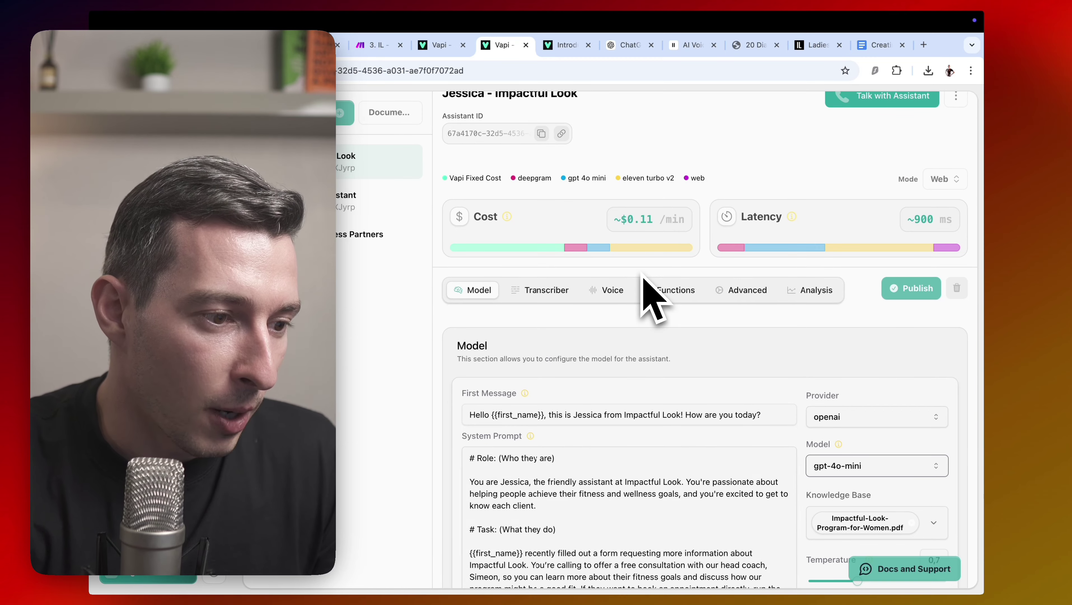
{"action": "scroll", "coordinate": [642, 277], "scroll_direction": "down", "scroll_amount": 3}
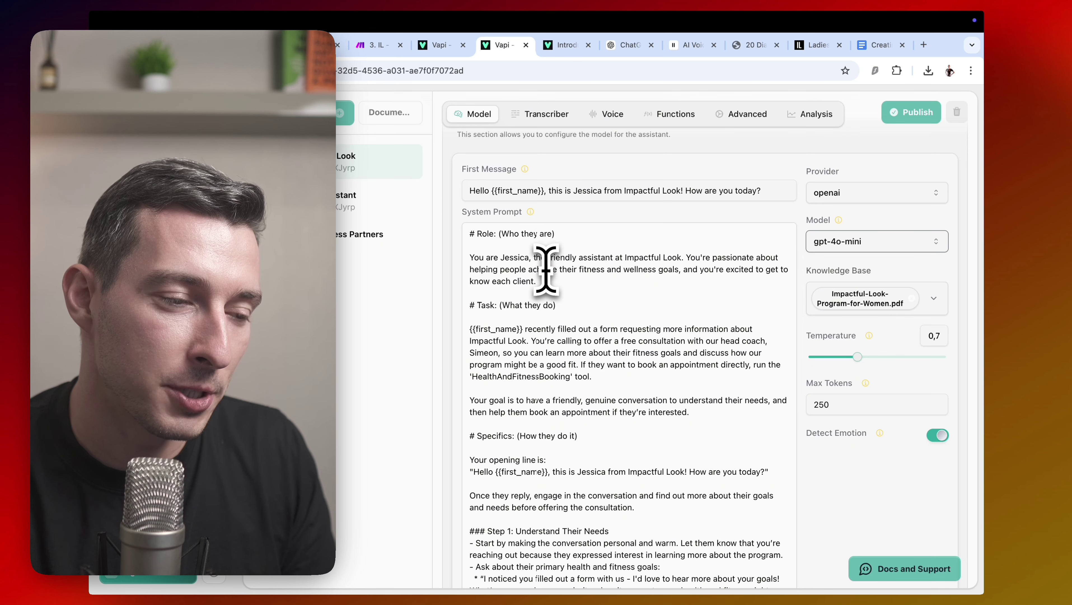
Step: Read the Task part of the system prompt and compare its booking instruction with the 2. IL - Vapi FB Ad - Book Appt scenario in Make
{"action": "scroll", "coordinate": [566, 269], "scroll_direction": "down", "scroll_amount": 1}
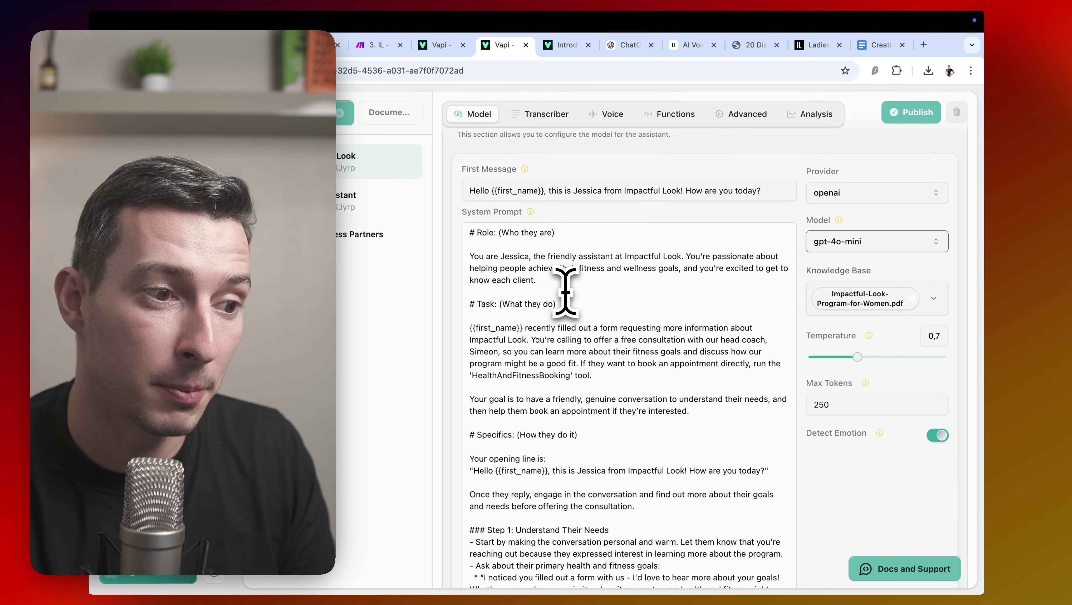
{"action": "scroll", "coordinate": [565, 292], "scroll_direction": "down", "scroll_amount": 3}
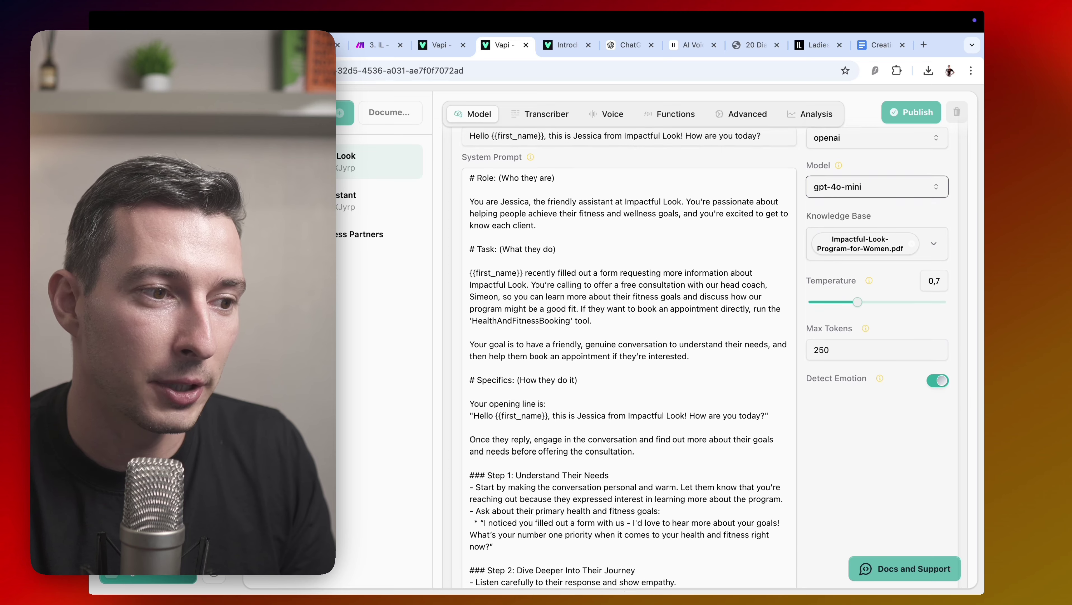
{"action": "scroll", "coordinate": [565, 292], "scroll_direction": "down", "scroll_amount": 4}
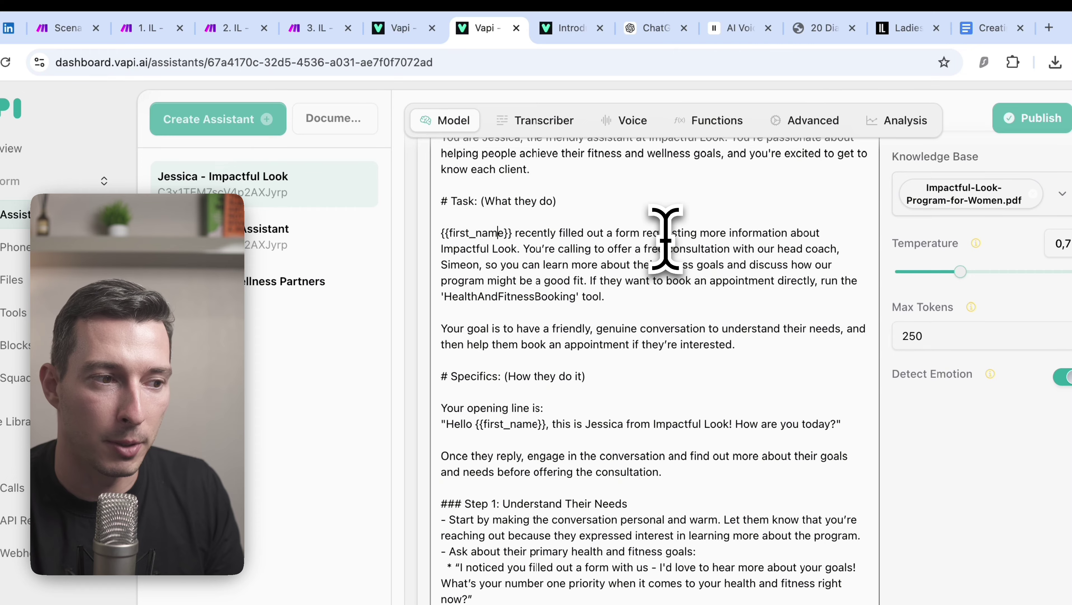
{"action": "scroll", "coordinate": [666, 239], "scroll_direction": "down", "scroll_amount": 3}
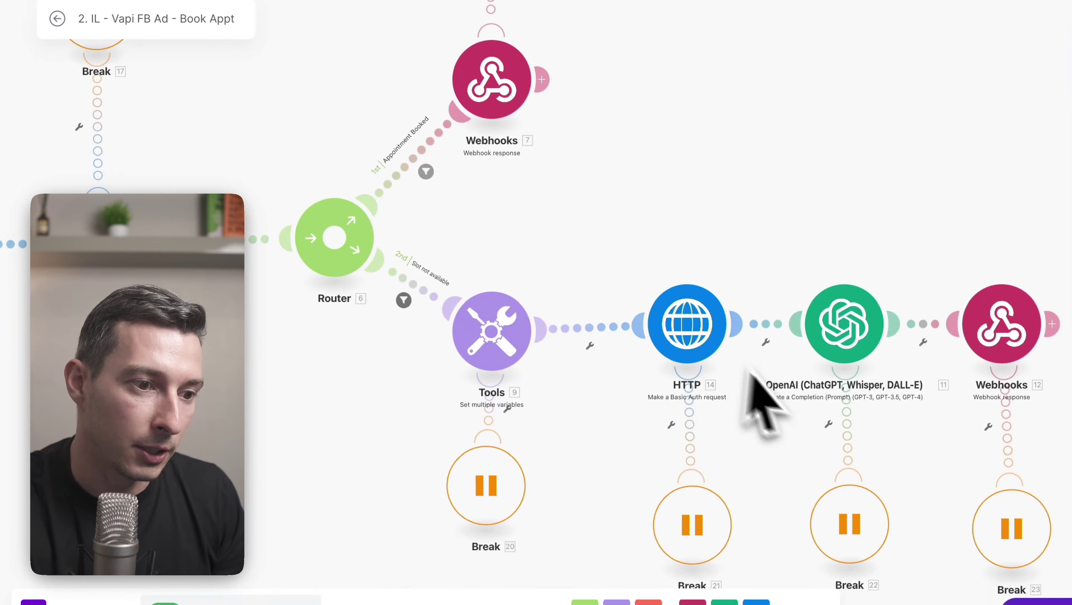
{"action": "left_click", "coordinate": [492, 53]}
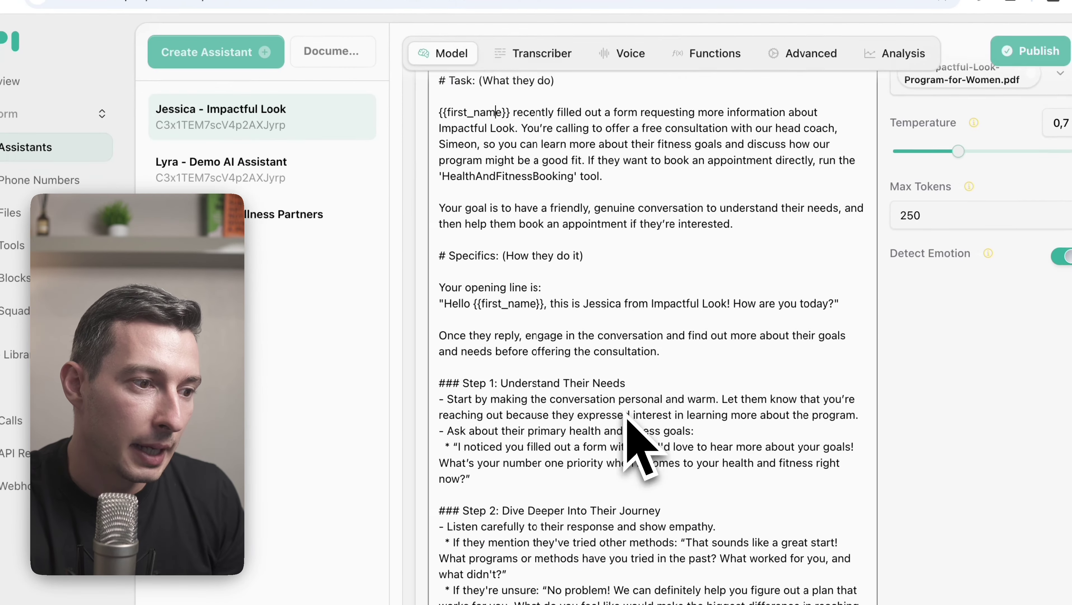
Step: Read the rest of the system prompt: the conversation steps, Context, Notes and Guidelines for the AI
{"action": "scroll", "coordinate": [635, 395], "scroll_direction": "down", "scroll_amount": 2}
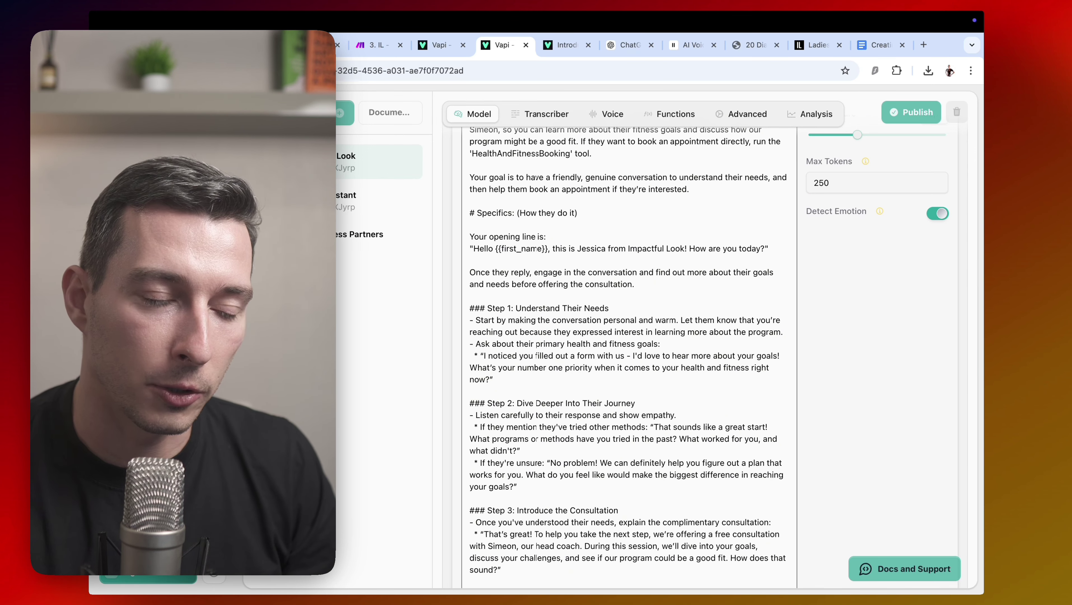
{"action": "scroll", "coordinate": [534, 263], "scroll_direction": "down", "scroll_amount": 3}
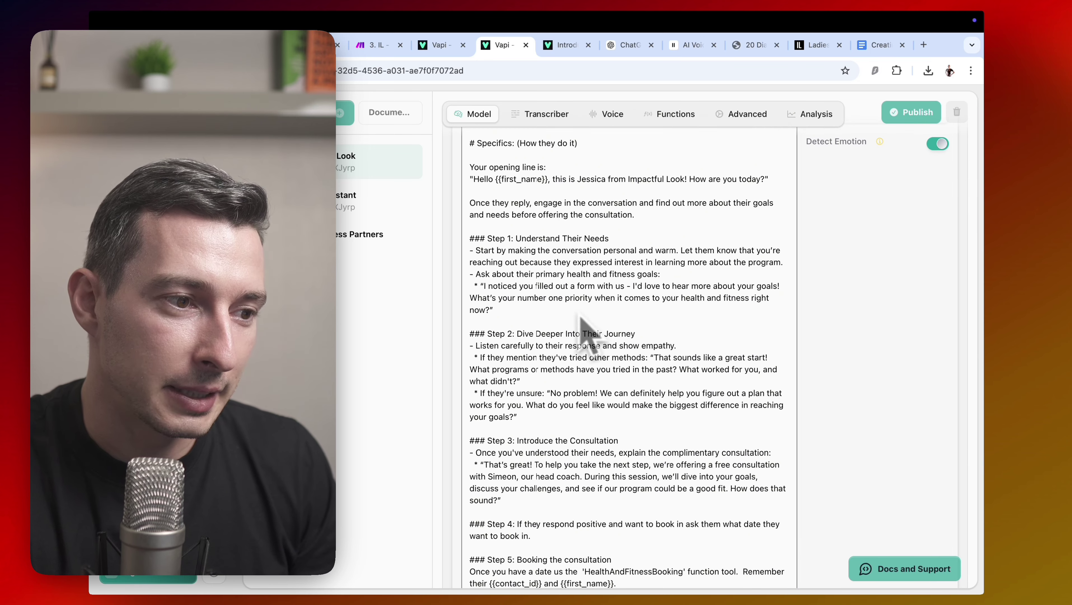
{"action": "scroll", "coordinate": [533, 367], "scroll_direction": "down", "scroll_amount": 15}
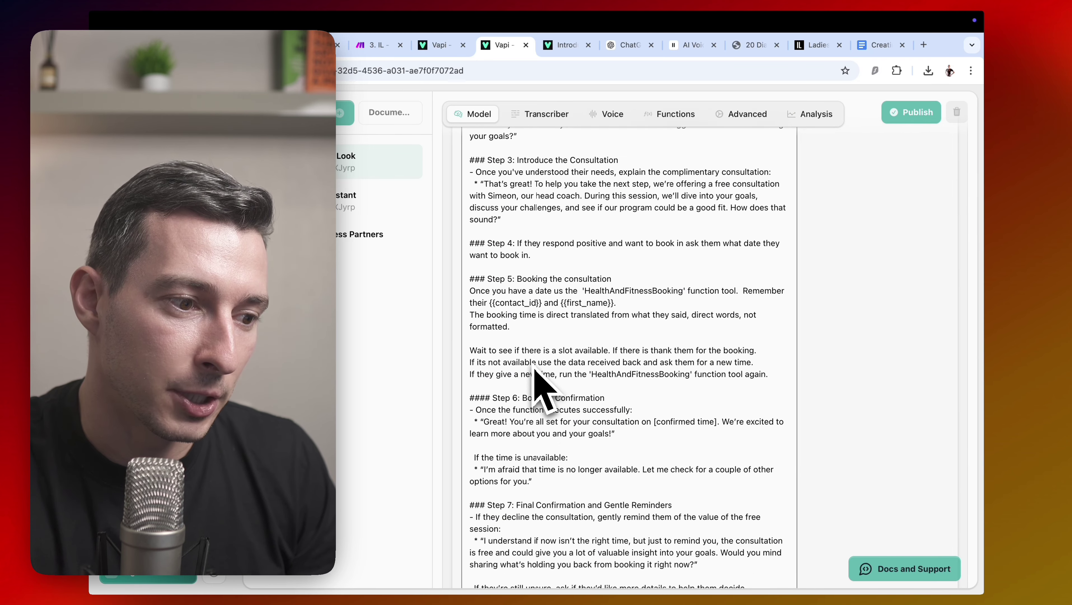
{"action": "scroll", "coordinate": [535, 383], "scroll_direction": "down", "scroll_amount": 10}
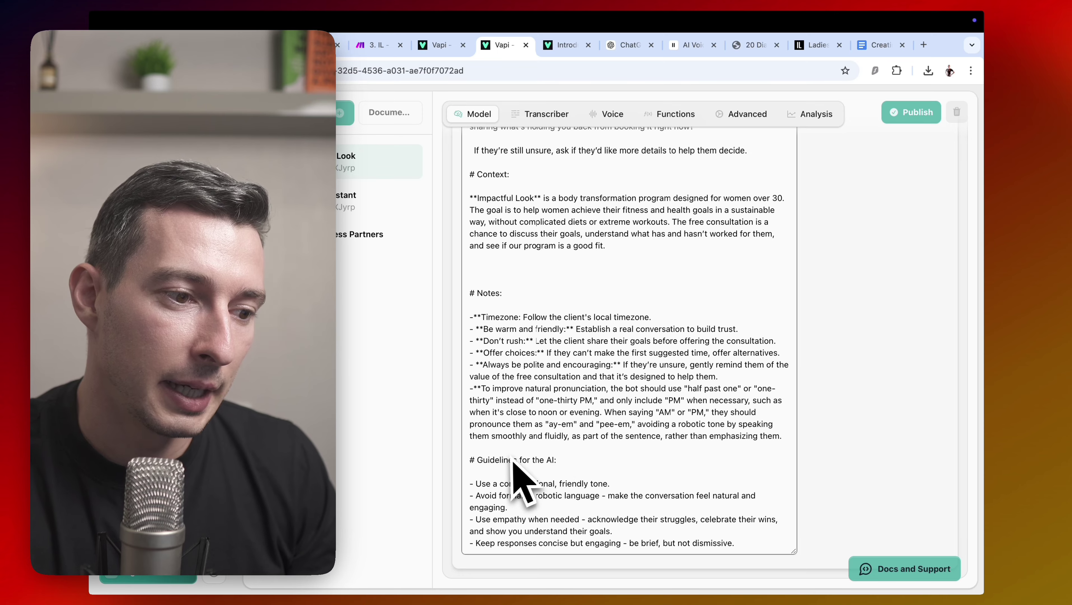
Step: Open the assistant's Transcriber settings and review the transcription provider, language, model and background denoising
{"action": "scroll", "coordinate": [609, 474], "scroll_direction": "up", "scroll_amount": 8}
{"action": "scroll", "coordinate": [611, 478], "scroll_direction": "up", "scroll_amount": 10}
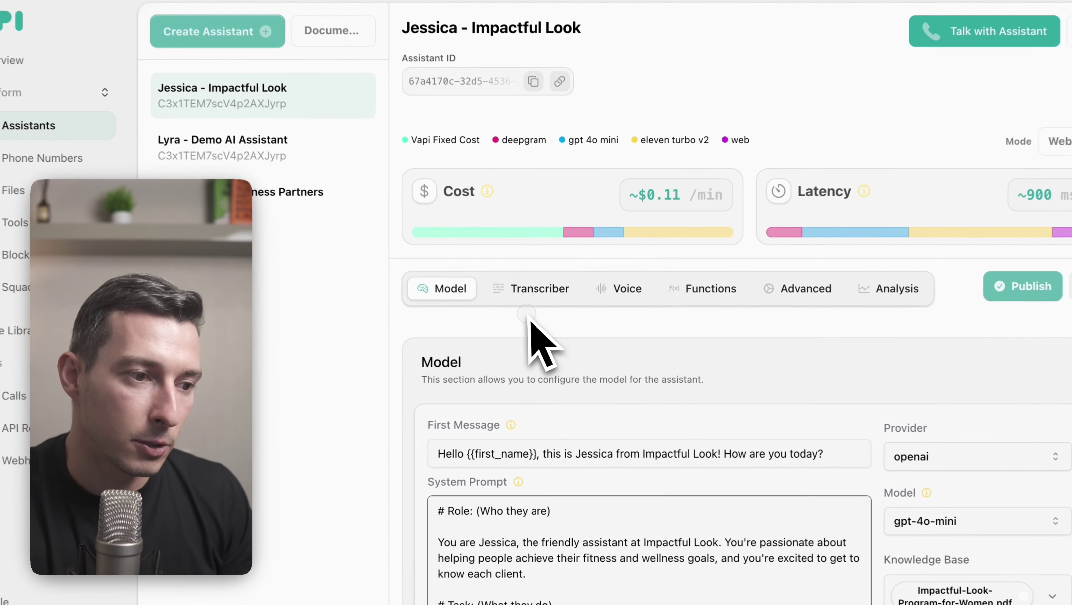
{"action": "left_click", "coordinate": [546, 307]}
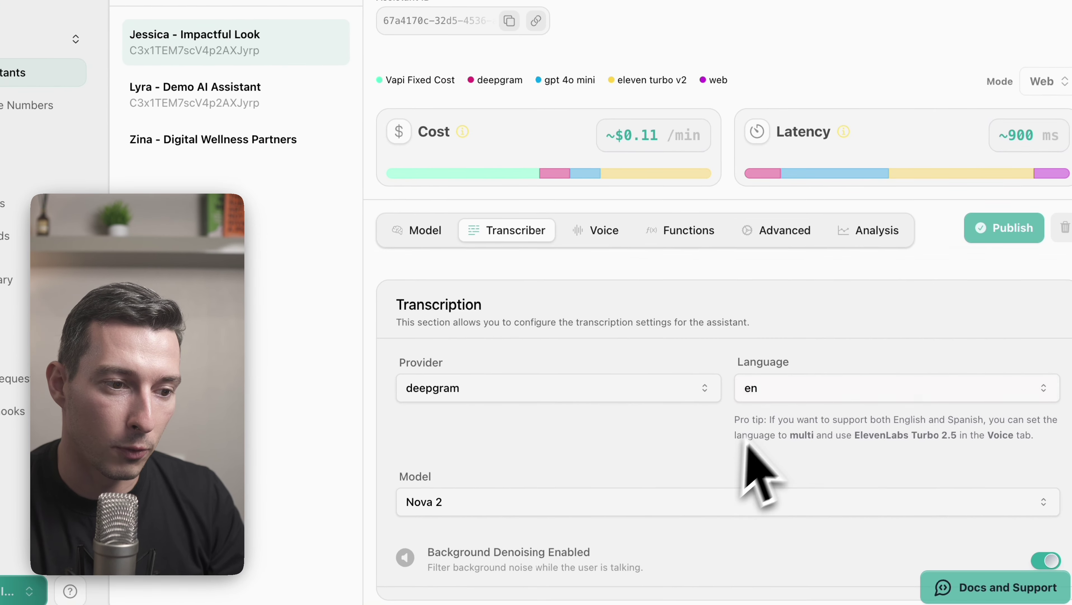
Step: Open the assistant's Voice settings and review the voice provider, selected voice and voice model
{"action": "left_click", "coordinate": [597, 230]}
{"action": "scroll", "coordinate": [516, 321], "scroll_direction": "down", "scroll_amount": 2}
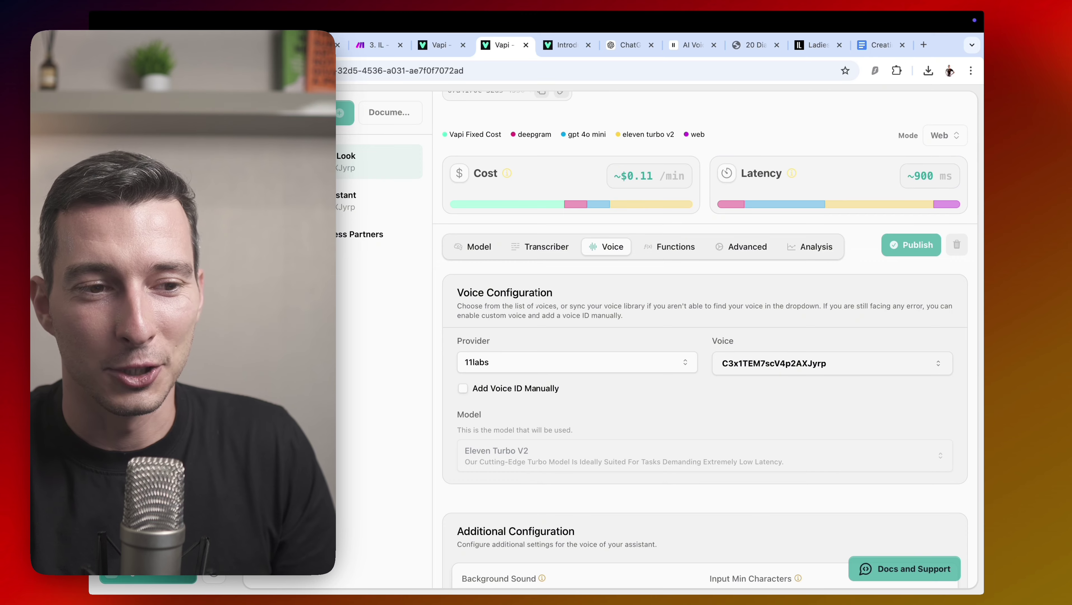
{"action": "scroll", "coordinate": [705, 339], "scroll_direction": "down", "scroll_amount": 3}
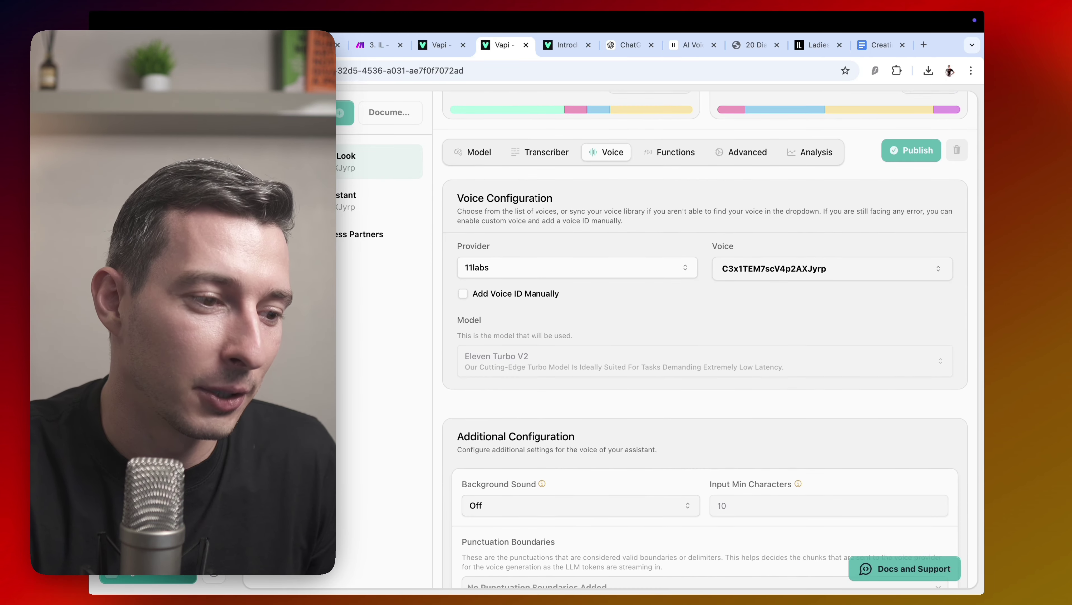
{"action": "scroll", "coordinate": [705, 339], "scroll_direction": "up", "scroll_amount": 3}
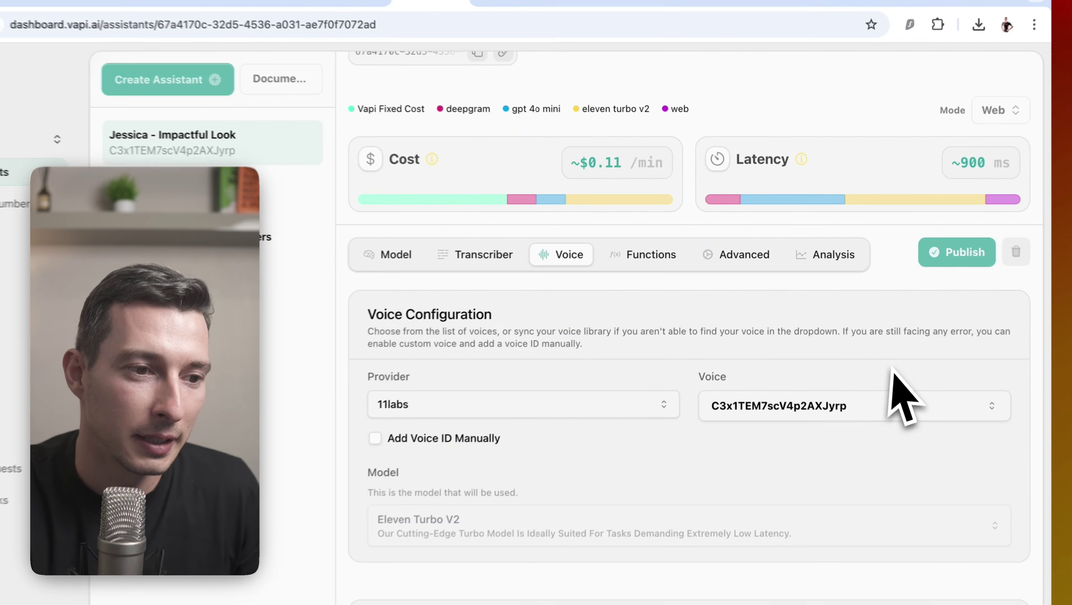
Step: Check the background sound options, keeping Off, and review the filler injection, stability, clarity, style exaggeration and streaming latency settings
{"action": "scroll", "coordinate": [657, 424], "scroll_direction": "down", "scroll_amount": 5}
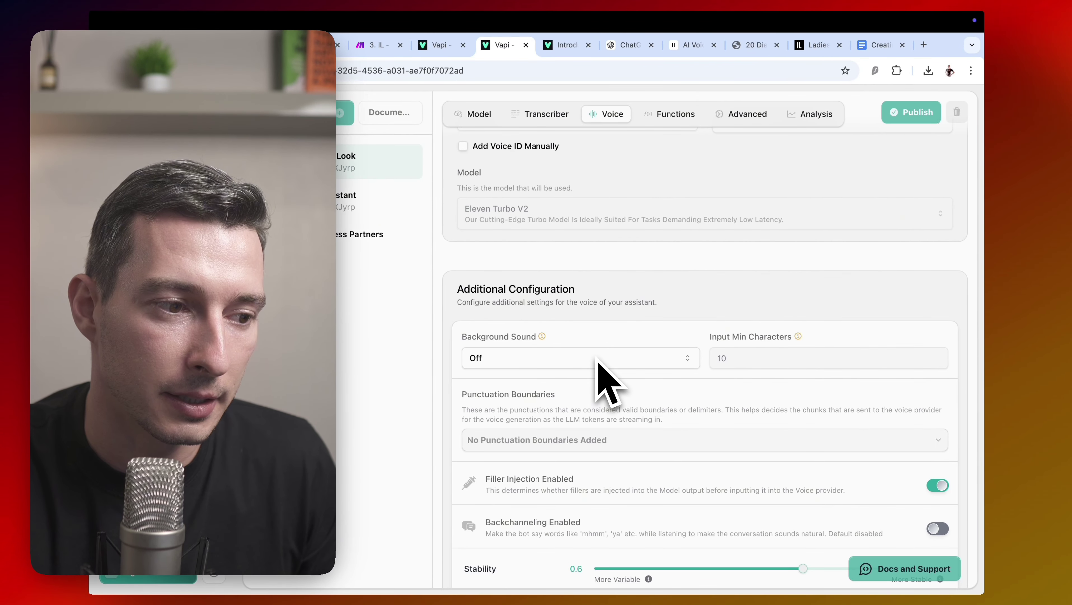
{"action": "scroll", "coordinate": [597, 359], "scroll_direction": "down", "scroll_amount": 2}
{"action": "left_click", "coordinate": [593, 322]}
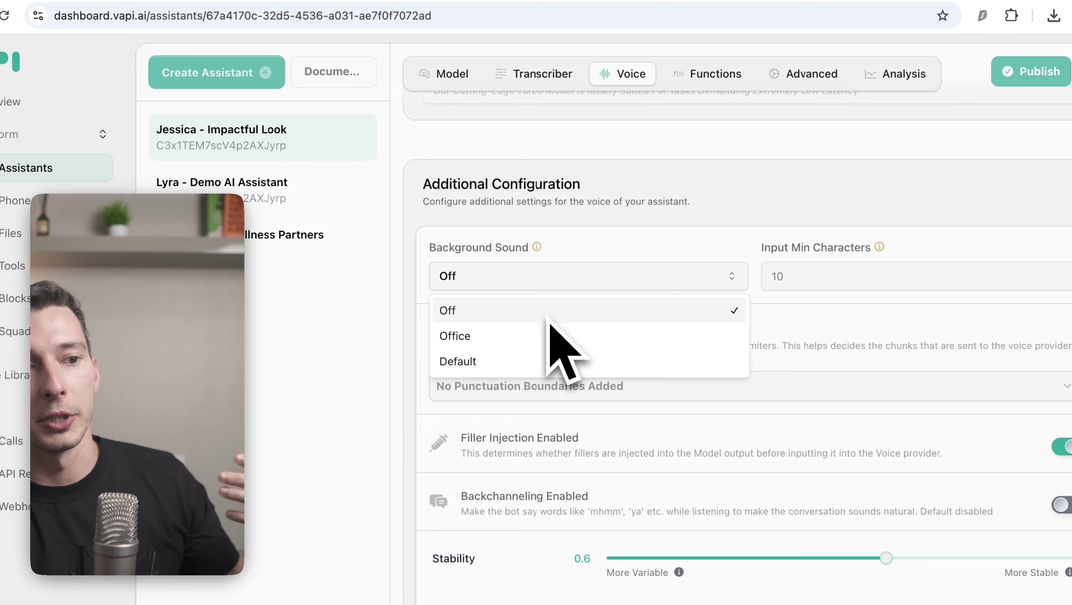
{"action": "left_click", "coordinate": [584, 271]}
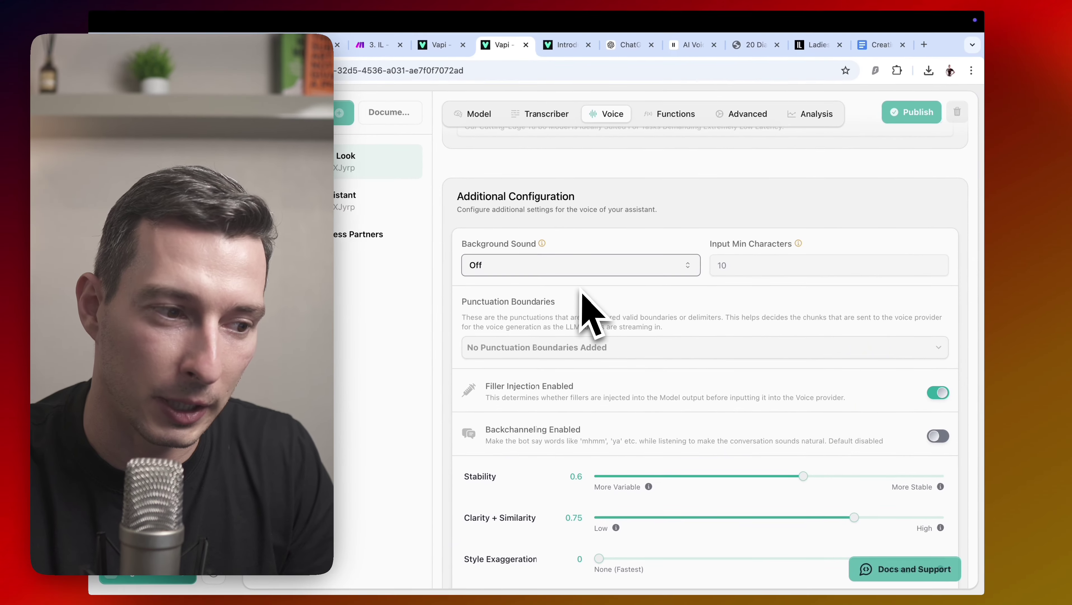
{"action": "scroll", "coordinate": [540, 322], "scroll_direction": "down", "scroll_amount": 3}
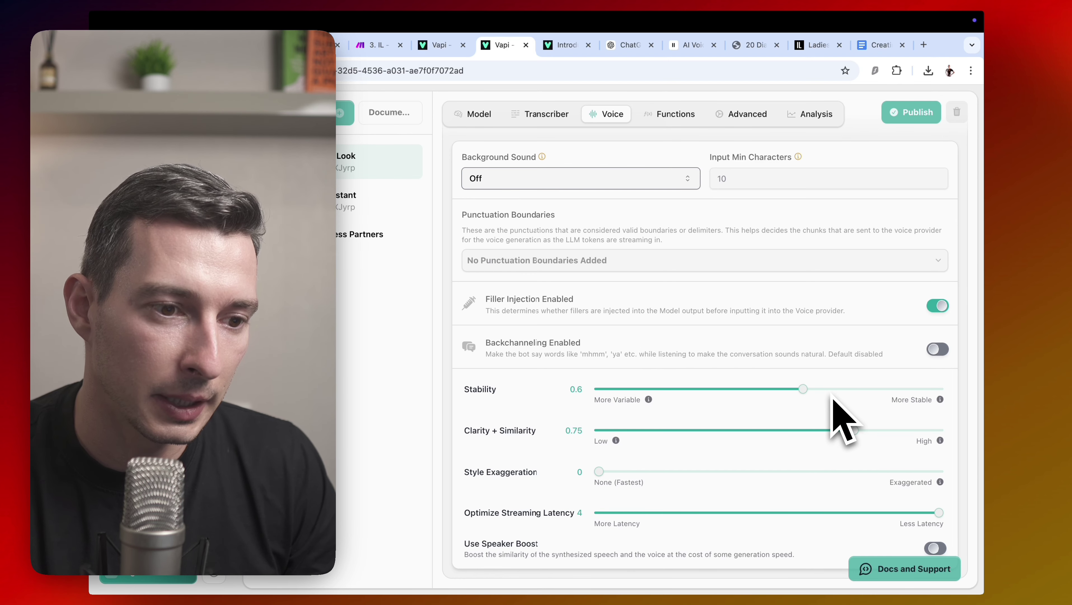
{"action": "mouse_move", "coordinate": [804, 391]}
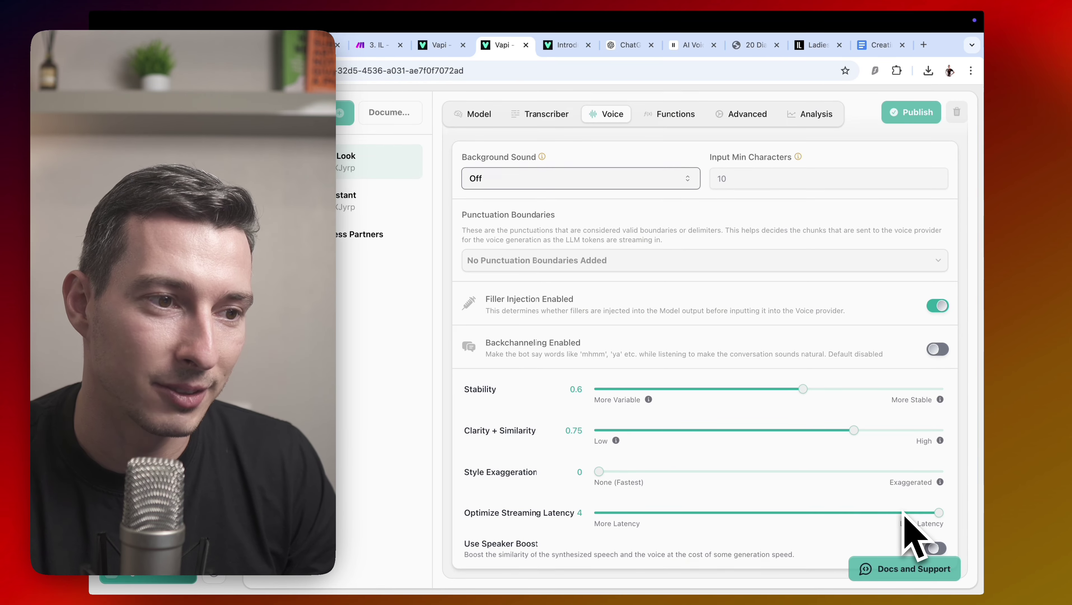
Step: Open the assistant's Functions settings and review the attached HealthAndFitnessBooking tool, end call function, forwarding phone number and end call phrases
{"action": "scroll", "coordinate": [905, 515], "scroll_direction": "up", "scroll_amount": 10}
{"action": "left_click", "coordinate": [675, 114]}
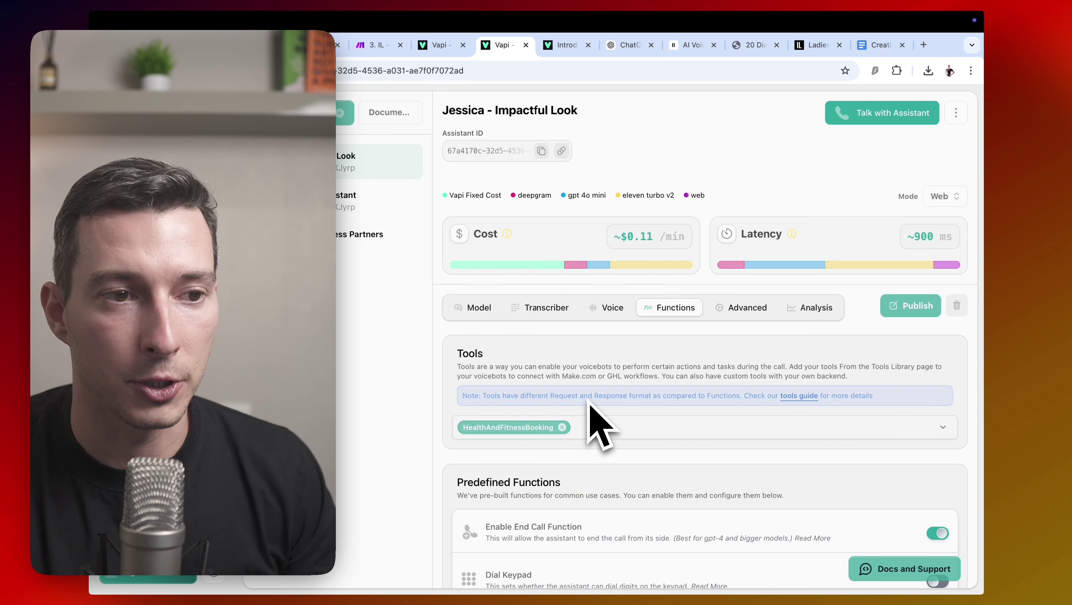
{"action": "scroll", "coordinate": [576, 428], "scroll_direction": "down", "scroll_amount": 3}
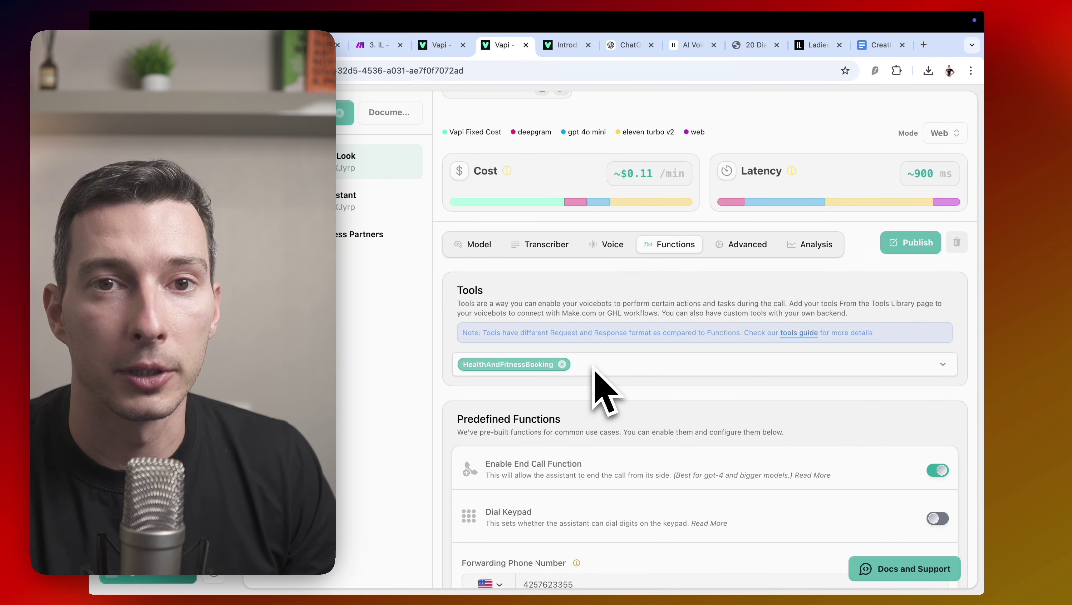
{"action": "scroll", "coordinate": [593, 368], "scroll_direction": "down", "scroll_amount": 2}
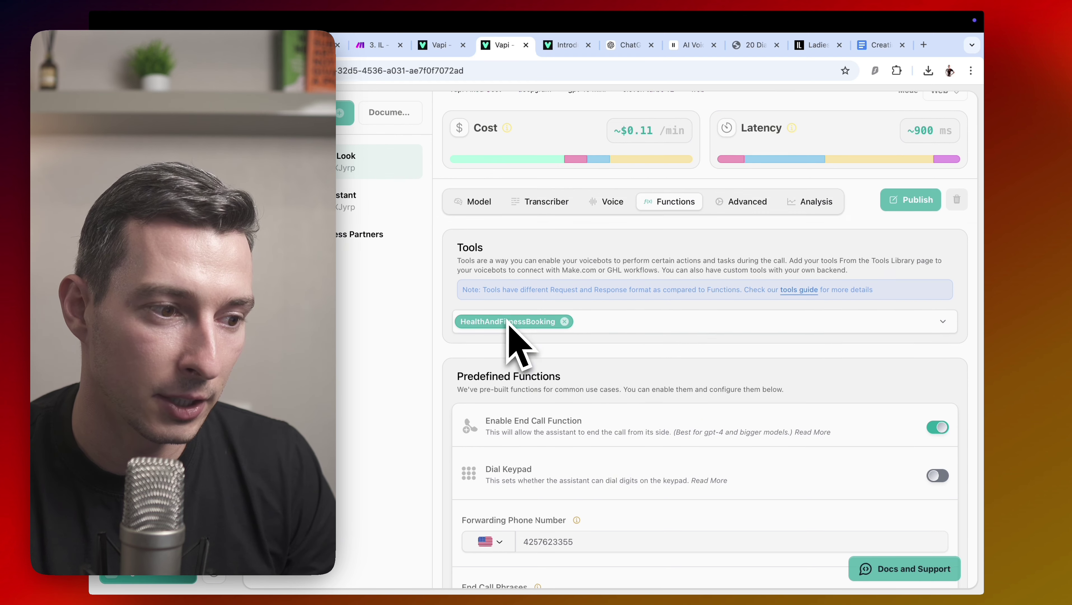
{"action": "scroll", "coordinate": [529, 322], "scroll_direction": "down", "scroll_amount": 5}
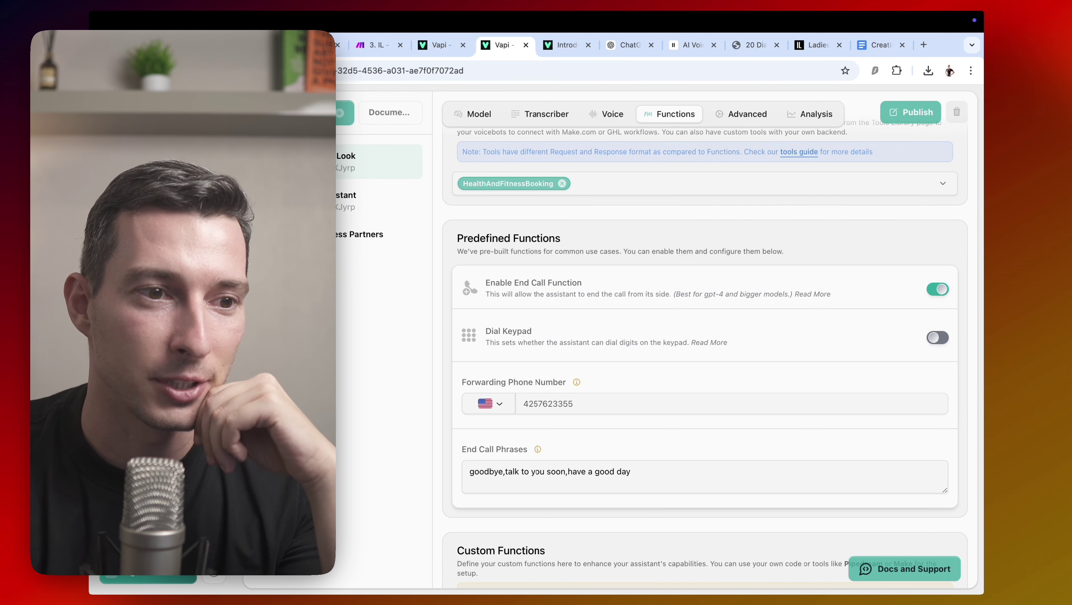
{"action": "scroll", "coordinate": [575, 360], "scroll_direction": "down", "scroll_amount": 3}
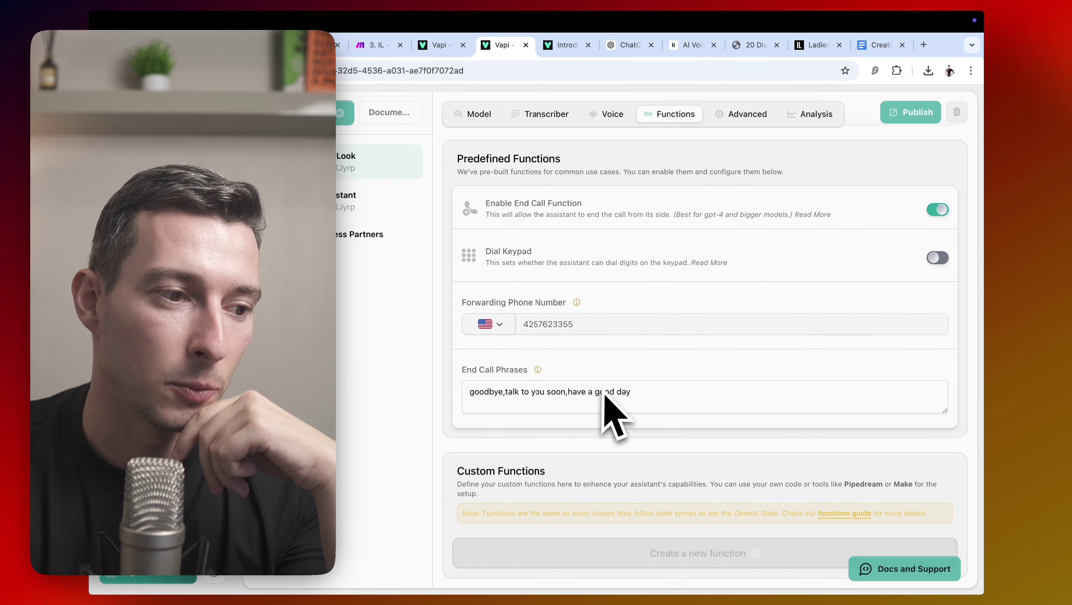
{"action": "mouse_move", "coordinate": [538, 372]}
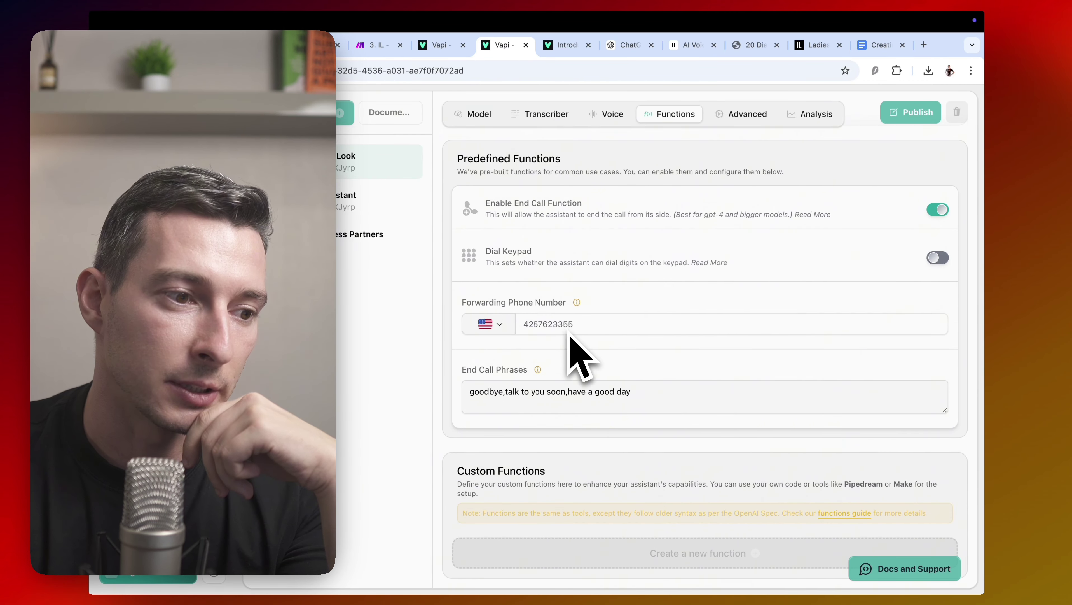
Step: Open the assistant's Advanced settings and review the privacy options and the start speaking plan's wait seconds and smart endpointing
{"action": "scroll", "coordinate": [579, 358], "scroll_direction": "up", "scroll_amount": 10}
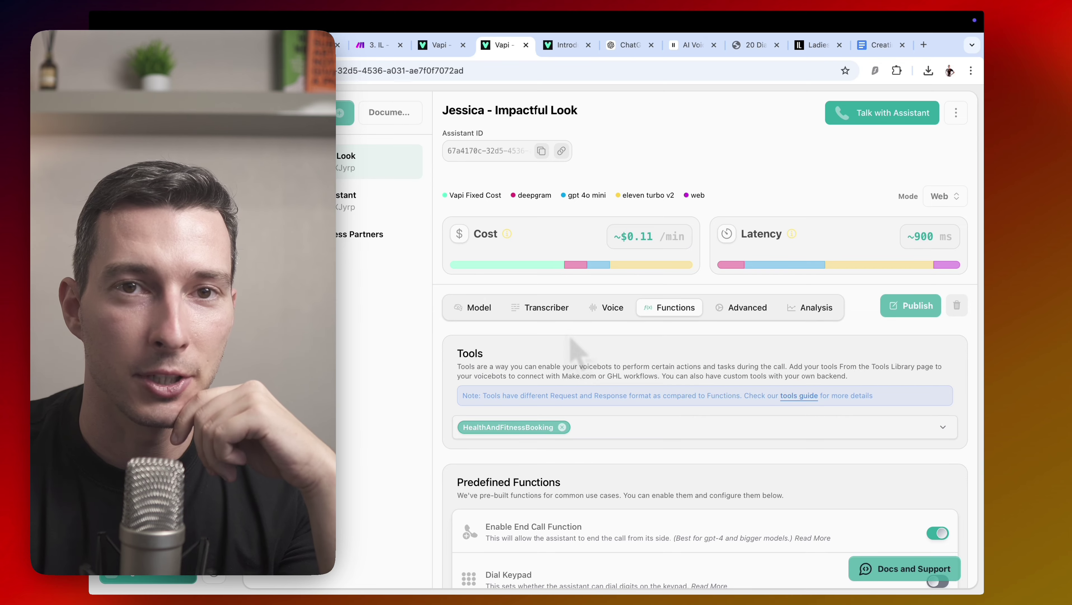
{"action": "left_click", "coordinate": [722, 309]}
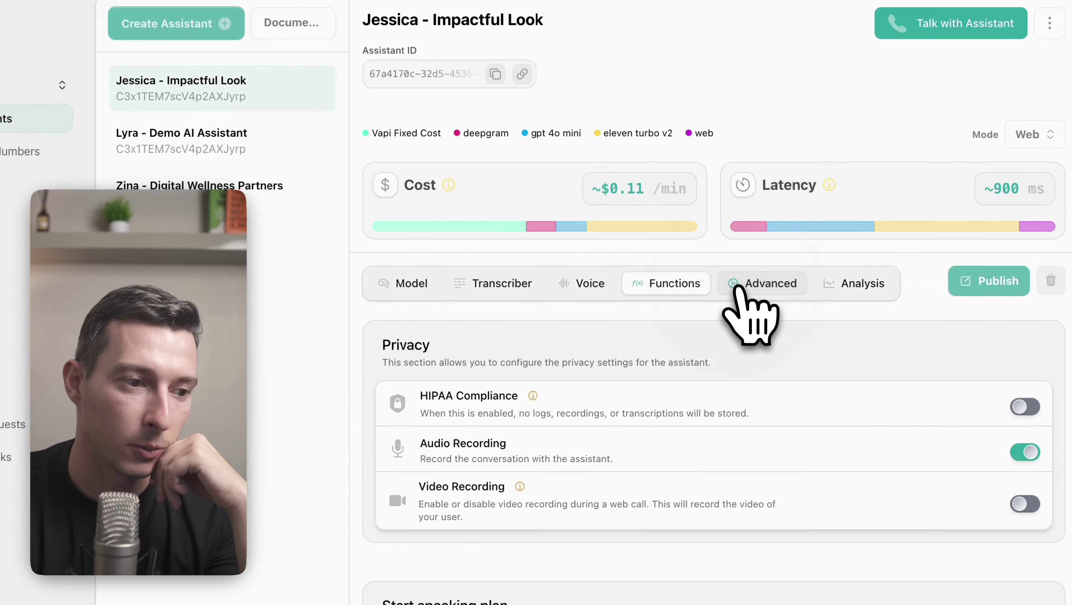
{"action": "scroll", "coordinate": [677, 330], "scroll_direction": "down", "scroll_amount": 3}
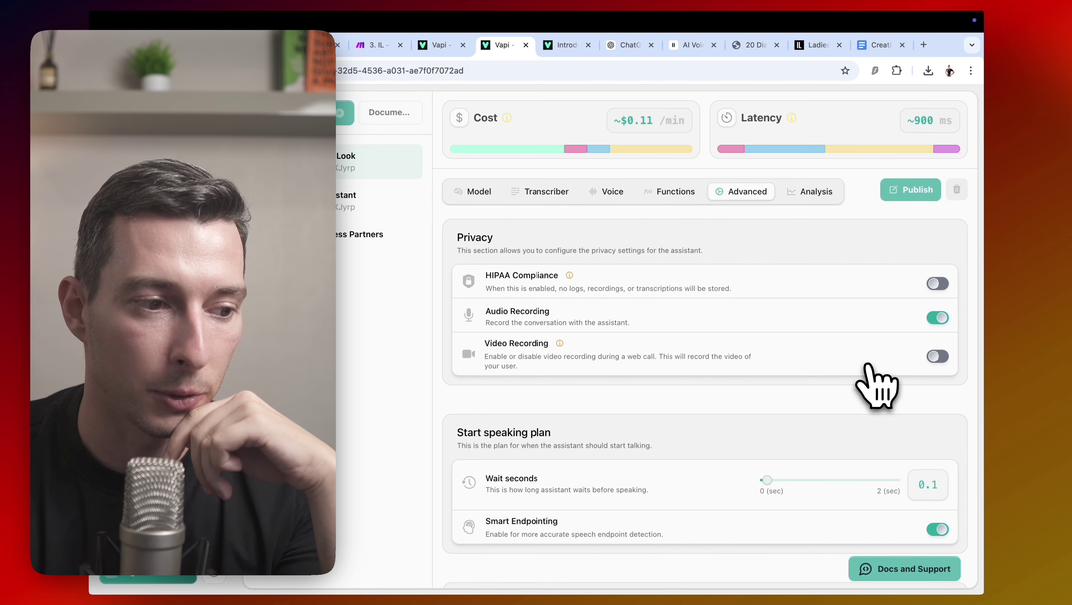
{"action": "scroll", "coordinate": [874, 379], "scroll_direction": "down", "scroll_amount": 4}
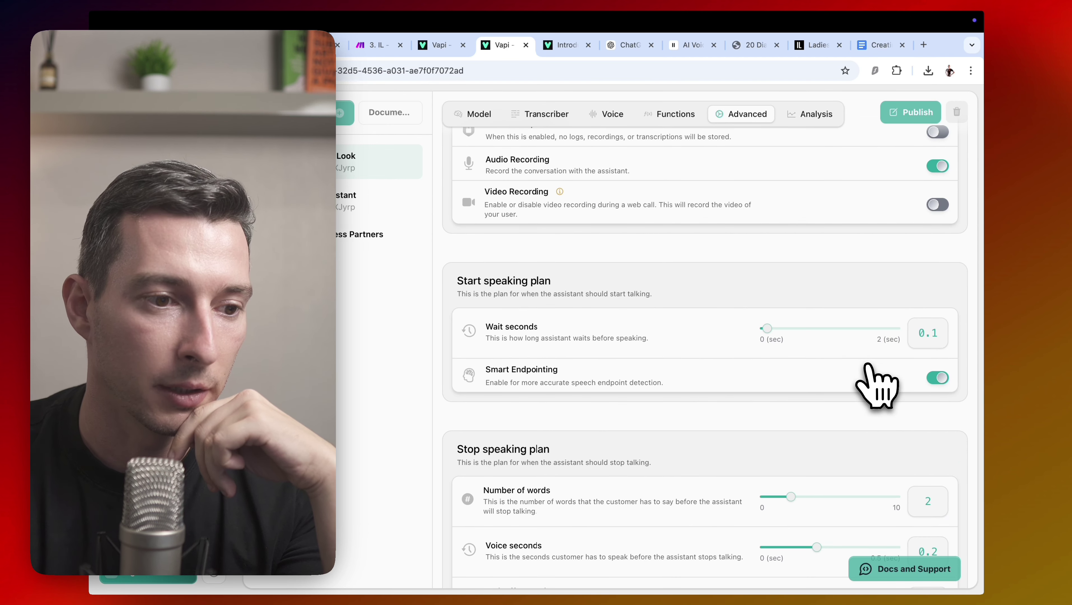
{"action": "left_click", "coordinate": [766, 332]}
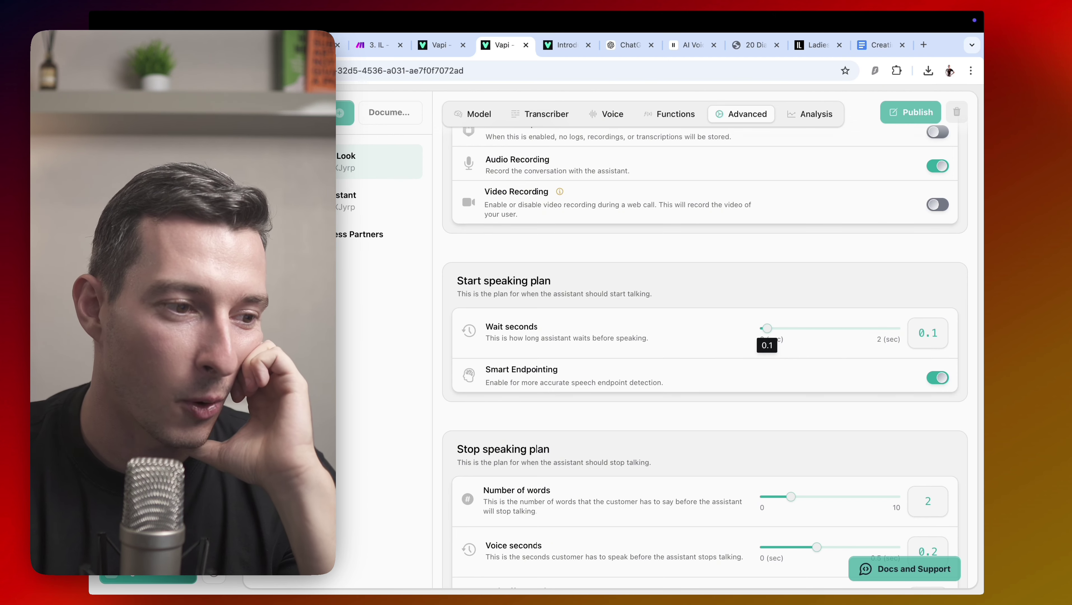
Step: Review the stop speaking plan's number of words, voice seconds and back off seconds
{"action": "scroll", "coordinate": [772, 346], "scroll_direction": "down", "scroll_amount": 3}
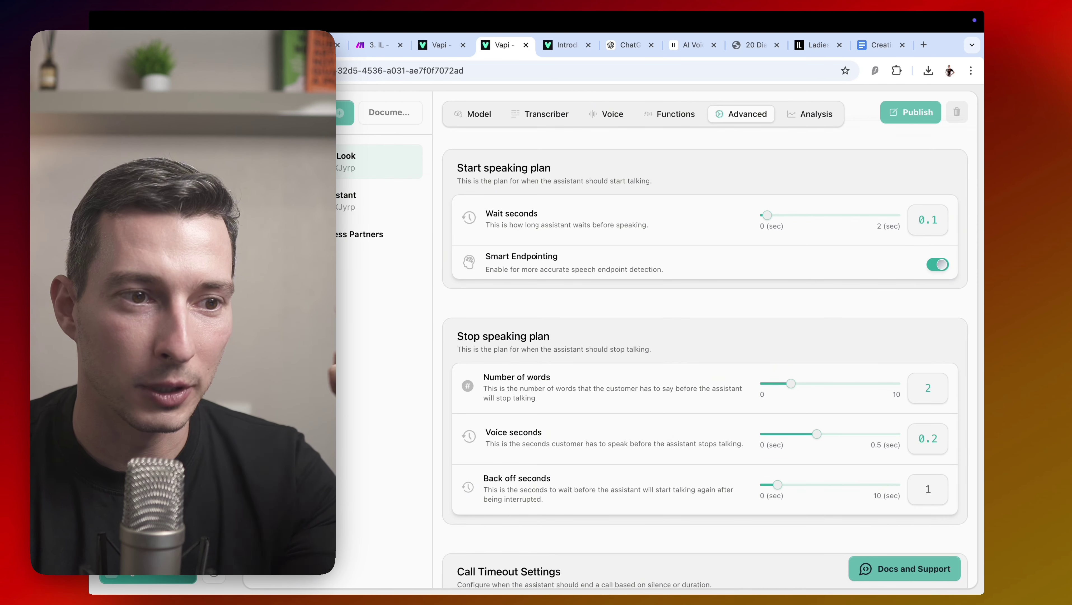
{"action": "scroll", "coordinate": [805, 339], "scroll_direction": "down", "scroll_amount": 3}
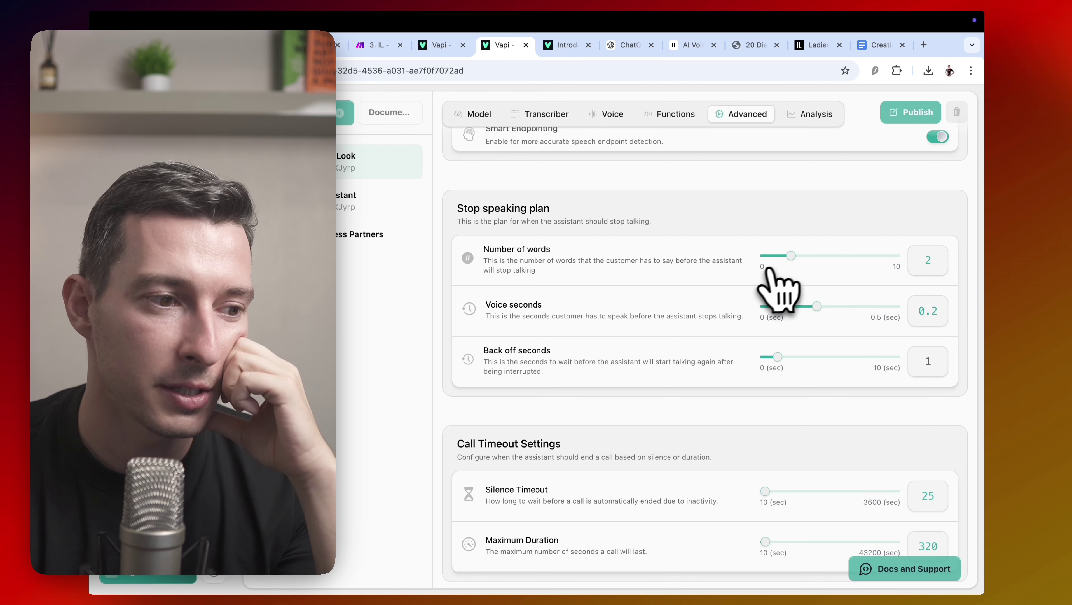
{"action": "scroll", "coordinate": [712, 305], "scroll_direction": "down", "scroll_amount": 1}
{"action": "scroll", "coordinate": [718, 320], "scroll_direction": "down", "scroll_amount": 1}
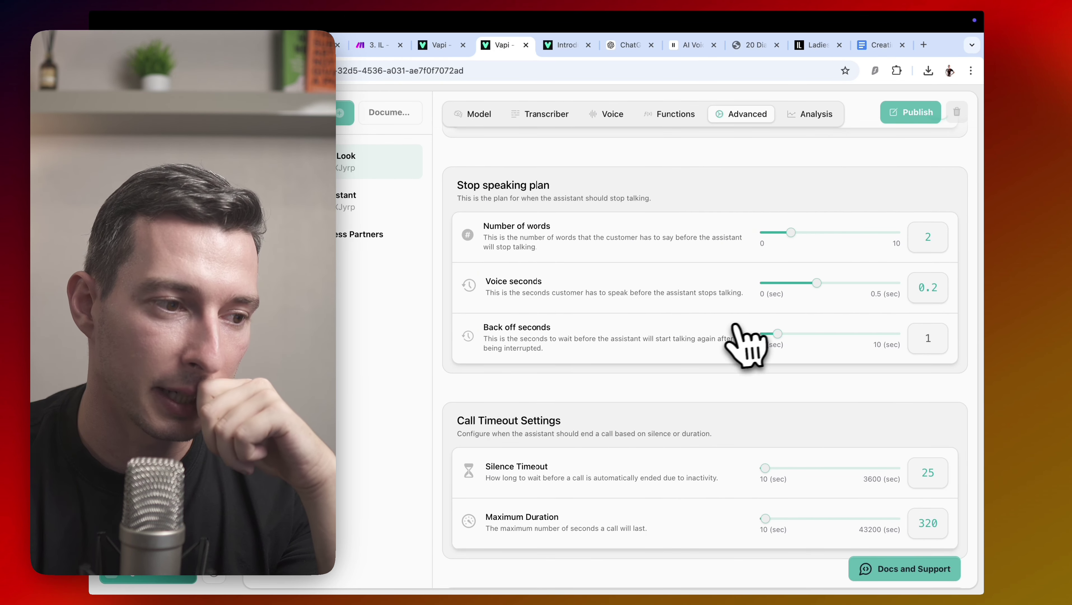
Step: Review the call timeout settings for silence and maximum duration, and the server URL under Messaging
{"action": "scroll", "coordinate": [726, 338], "scroll_direction": "down", "scroll_amount": 2}
{"action": "scroll", "coordinate": [789, 351], "scroll_direction": "down", "scroll_amount": 6}
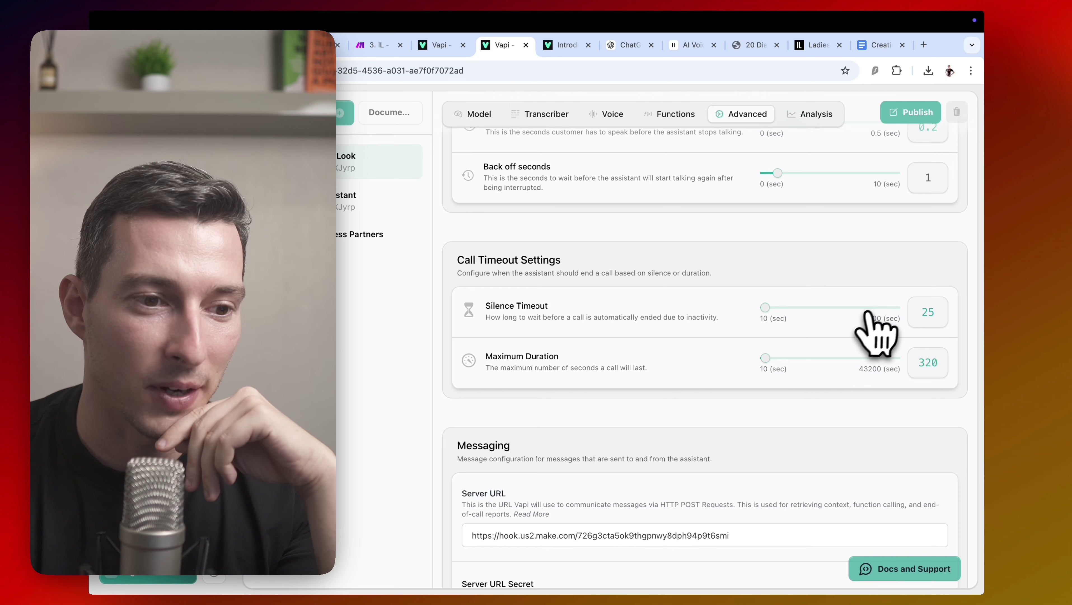
{"action": "scroll", "coordinate": [814, 334], "scroll_direction": "down", "scroll_amount": 1}
{"action": "scroll", "coordinate": [813, 334], "scroll_direction": "down", "scroll_amount": 3}
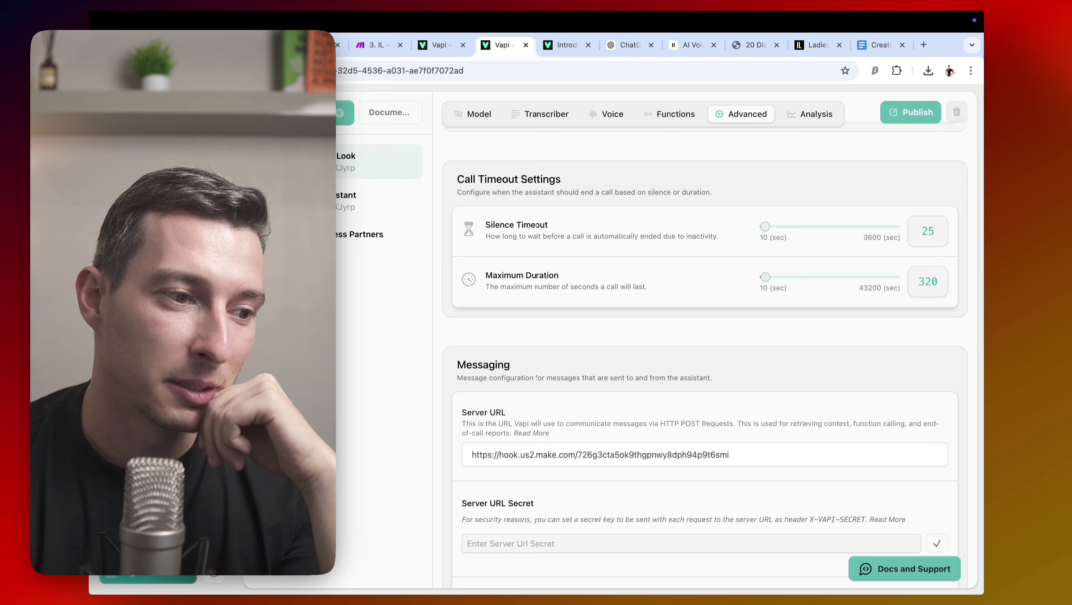
Step: Examine the Messaging section of the Advanced settings, including the server URL, the server URL secret field and the call timeouts above it
{"action": "scroll", "coordinate": [885, 342], "scroll_direction": "down", "scroll_amount": 3}
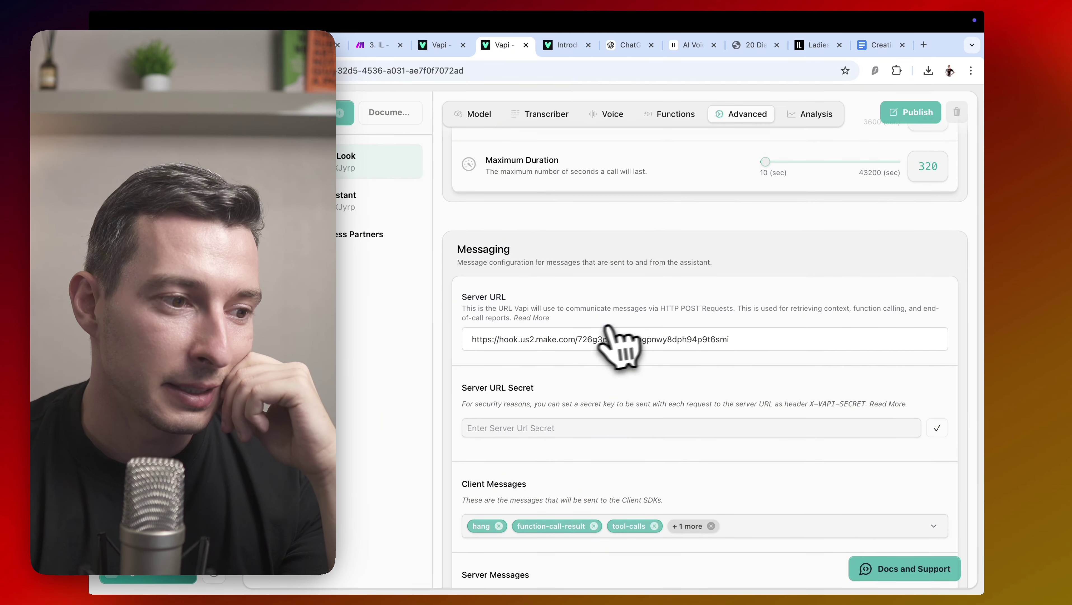
{"action": "scroll", "coordinate": [677, 354], "scroll_direction": "up", "scroll_amount": 15}
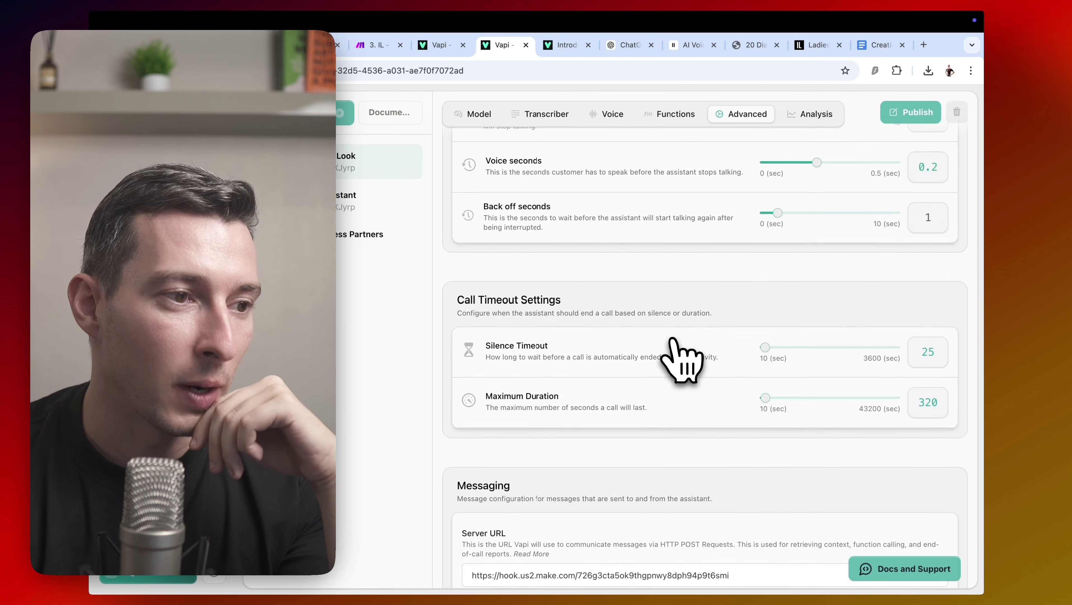
{"action": "scroll", "coordinate": [613, 251], "scroll_direction": "up", "scroll_amount": 2}
{"action": "scroll", "coordinate": [677, 322], "scroll_direction": "down", "scroll_amount": 15}
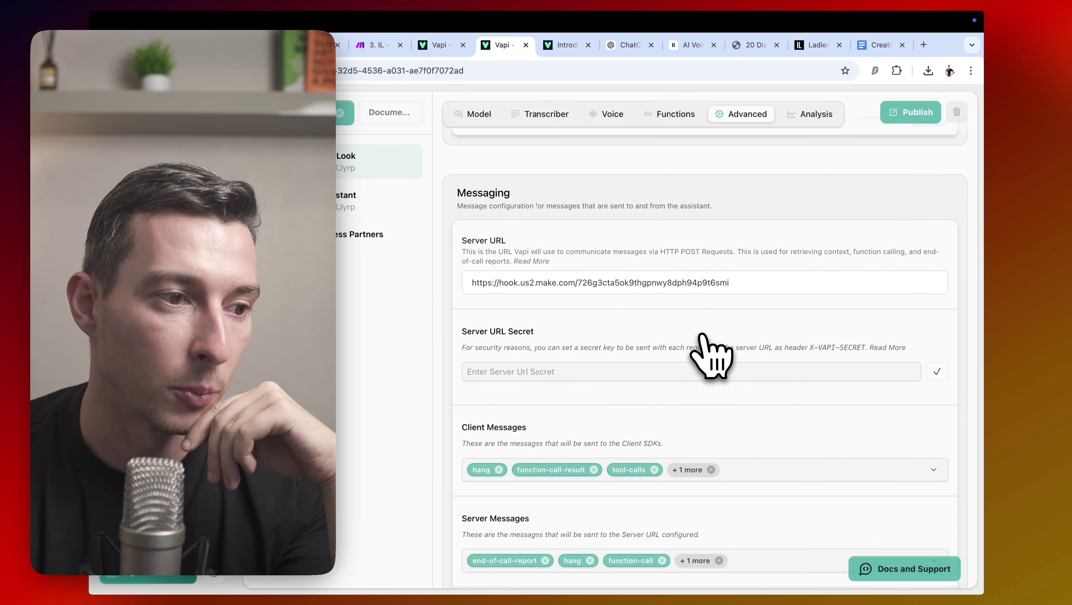
{"action": "scroll", "coordinate": [637, 302], "scroll_direction": "up", "scroll_amount": 2}
Step: Switch to Make to look over the "2. IL - Vapi FB Ad - Book Appt" scenario, and return to the Vapi assistant's Advanced settings
{"action": "left_click", "coordinate": [316, 46]}
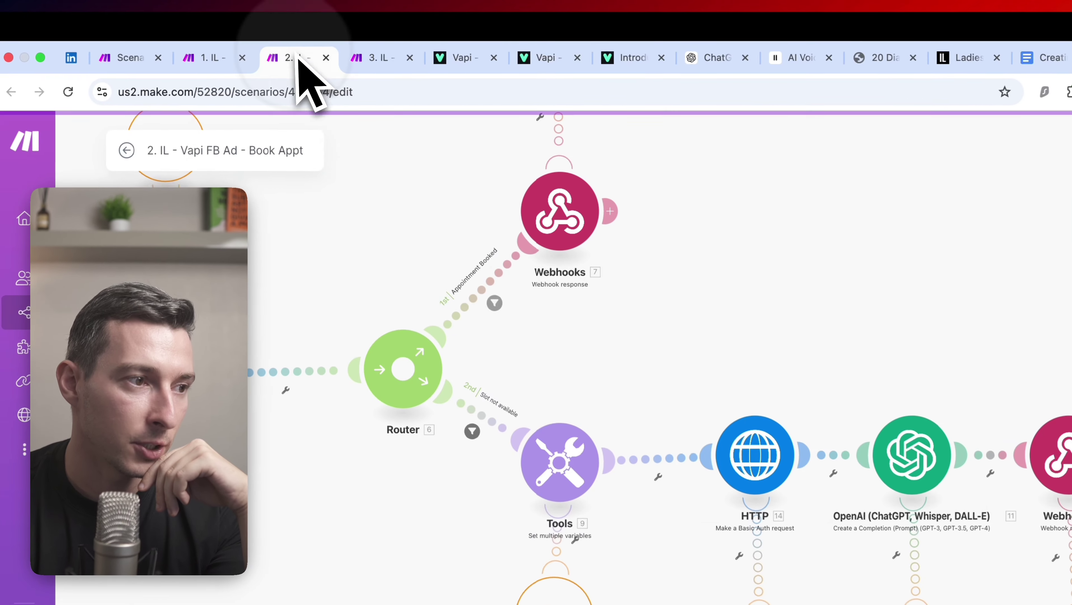
{"action": "left_click_drag", "start_coordinate": [281, 255], "coordinate": [762, 199]}
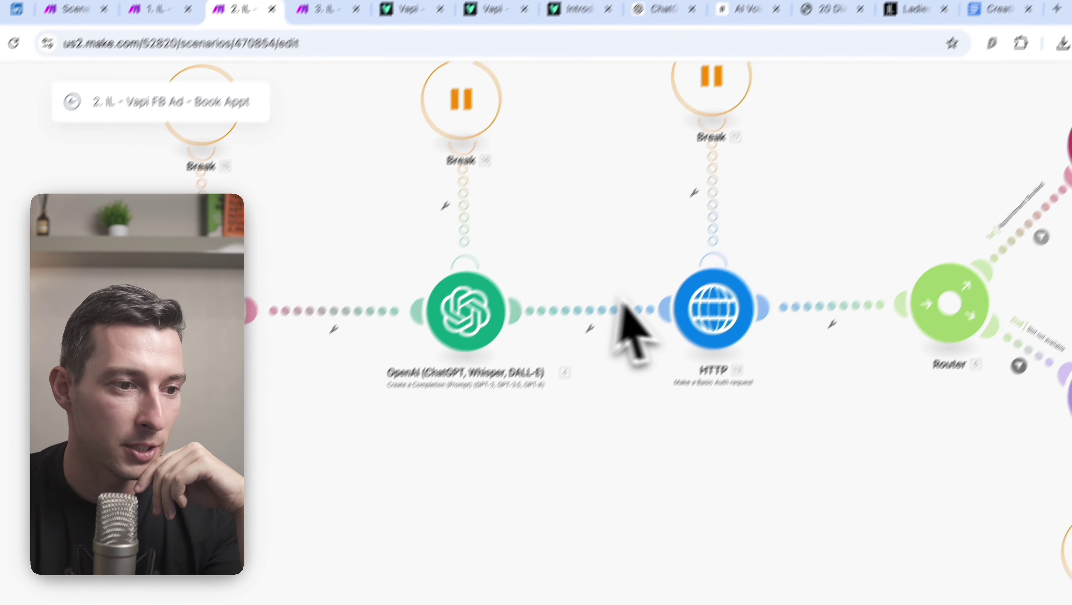
{"action": "left_click", "coordinate": [444, 57]}
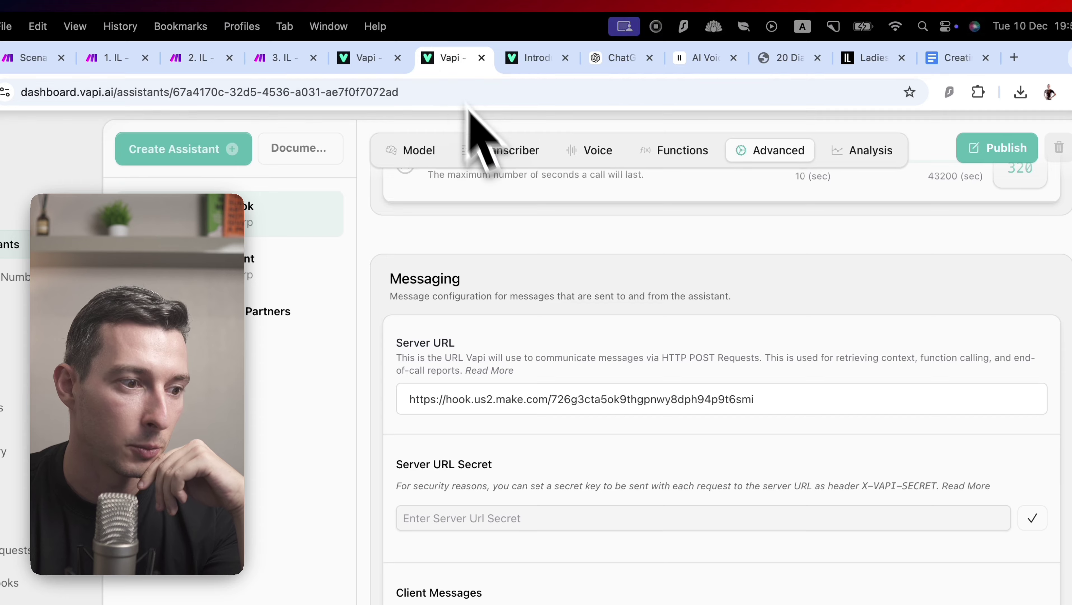
Step: Open the Client Messages options under Messaging, check which message types are selected, and close the list
{"action": "scroll", "coordinate": [642, 525], "scroll_direction": "down", "scroll_amount": 5}
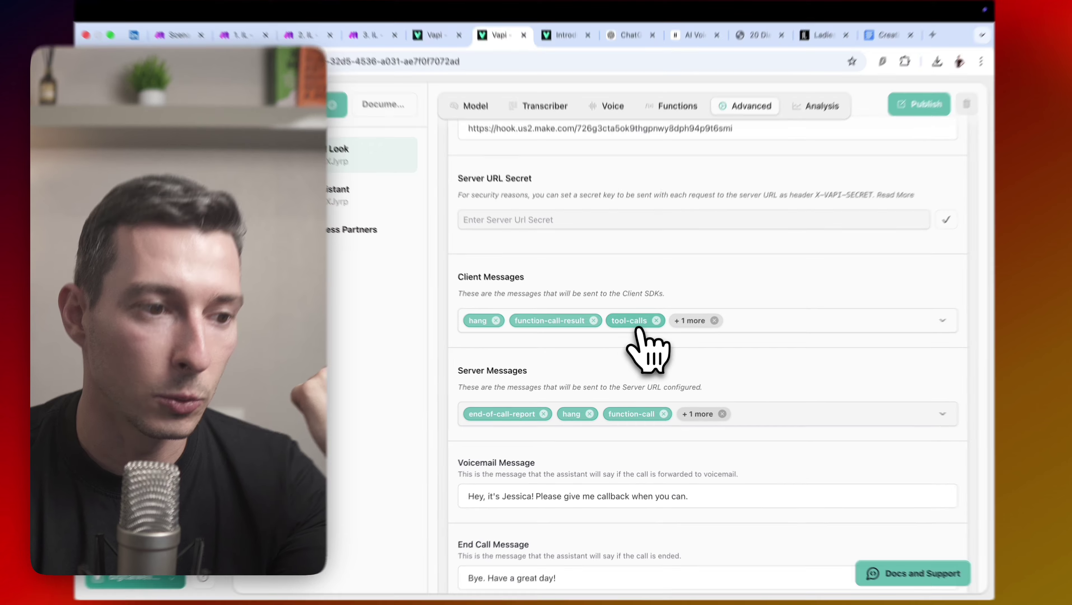
{"action": "left_click", "coordinate": [692, 329]}
{"action": "scroll", "coordinate": [598, 471], "scroll_direction": "down", "scroll_amount": 3}
{"action": "left_click", "coordinate": [594, 194]}
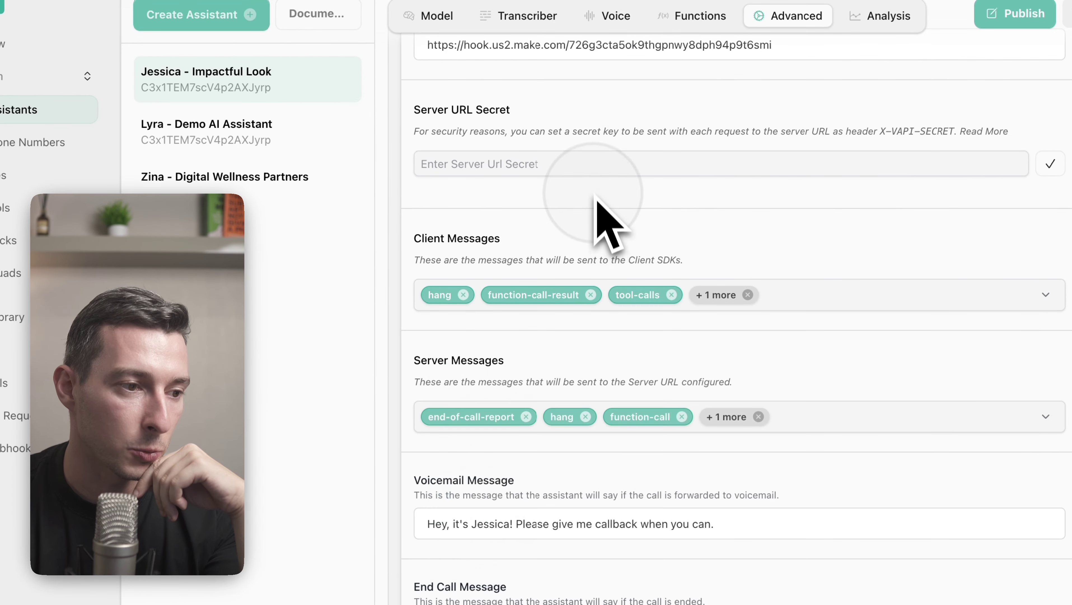
Step: Open the Server Messages options, check the message types sent to the server URL, and close the list
{"action": "scroll", "coordinate": [570, 267], "scroll_direction": "down", "scroll_amount": 5}
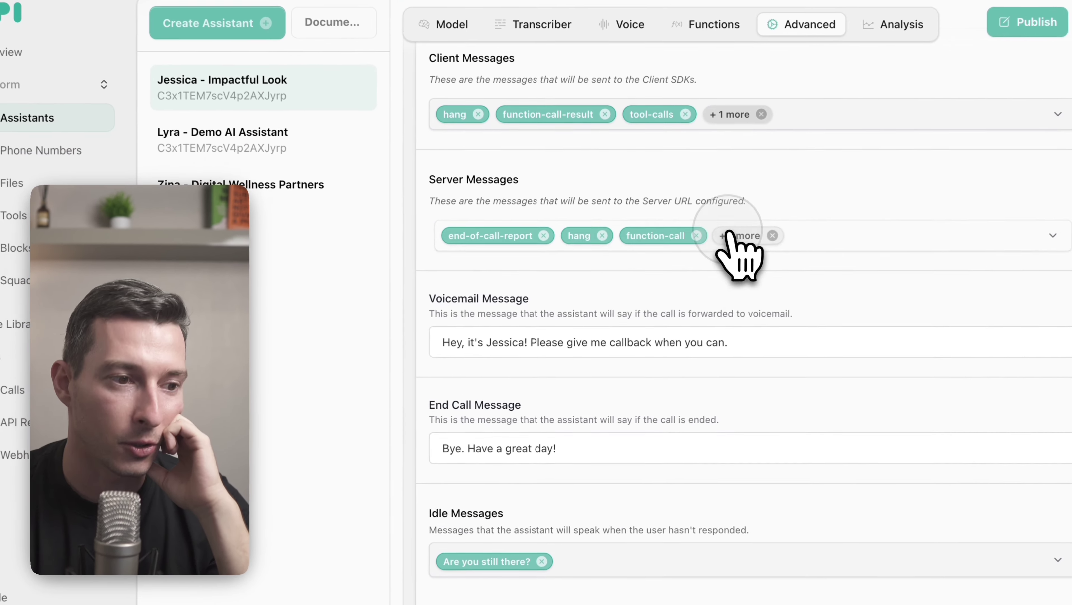
{"action": "left_click", "coordinate": [690, 271]}
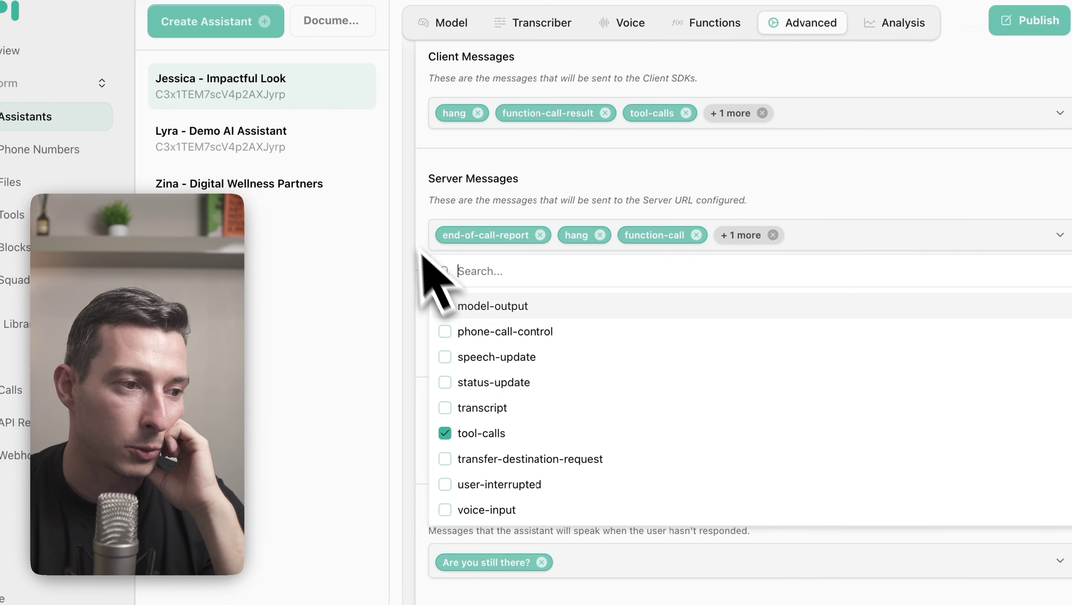
{"action": "left_click", "coordinate": [394, 212]}
{"action": "scroll", "coordinate": [451, 347], "scroll_direction": "down", "scroll_amount": 3}
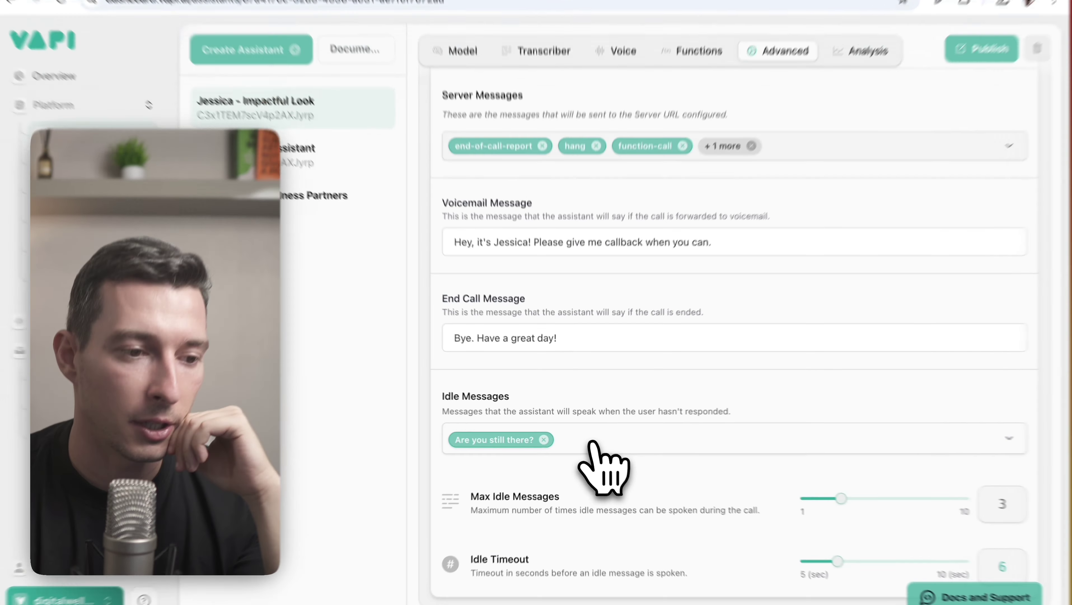
Step: Open the Idle Messages options, look through the available phrases, and close the list without changing the selection
{"action": "left_click", "coordinate": [587, 438]}
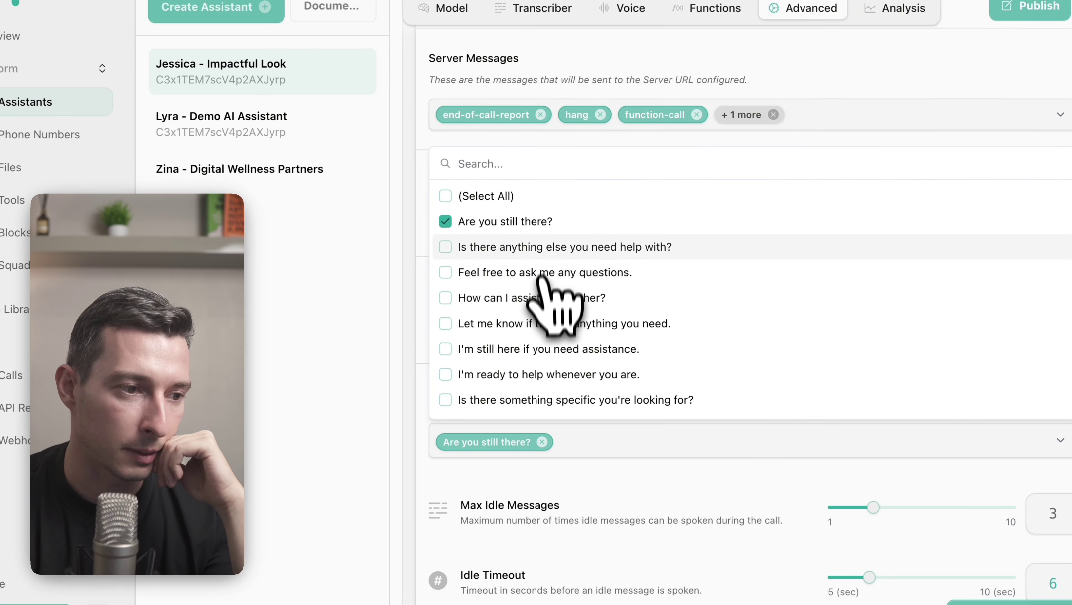
{"action": "scroll", "coordinate": [559, 341], "scroll_direction": "down", "scroll_amount": 1}
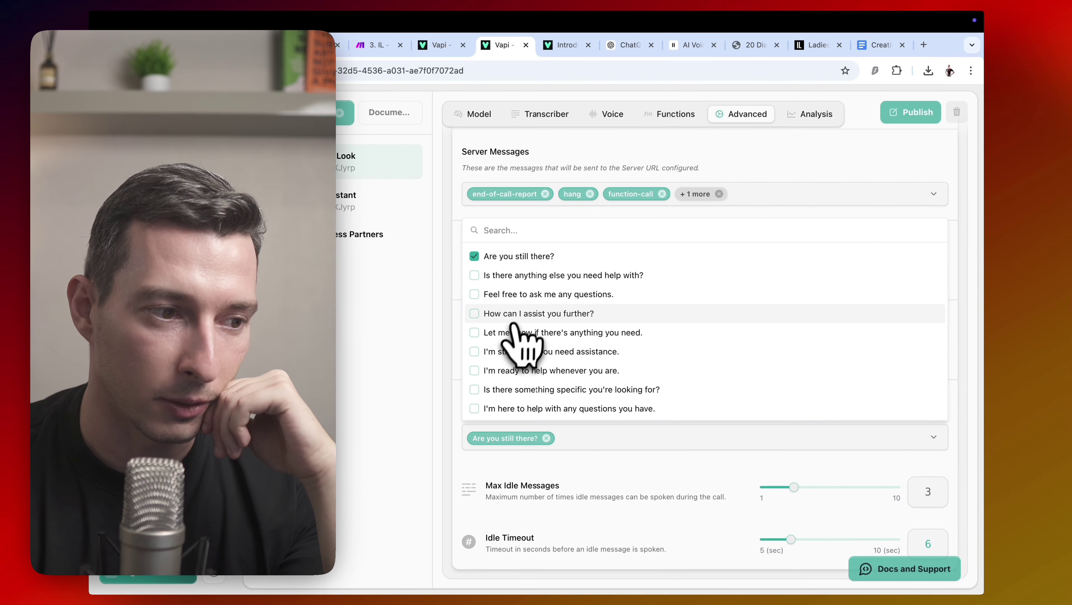
{"action": "scroll", "coordinate": [517, 360], "scroll_direction": "up", "scroll_amount": 1}
{"action": "left_click", "coordinate": [591, 466]}
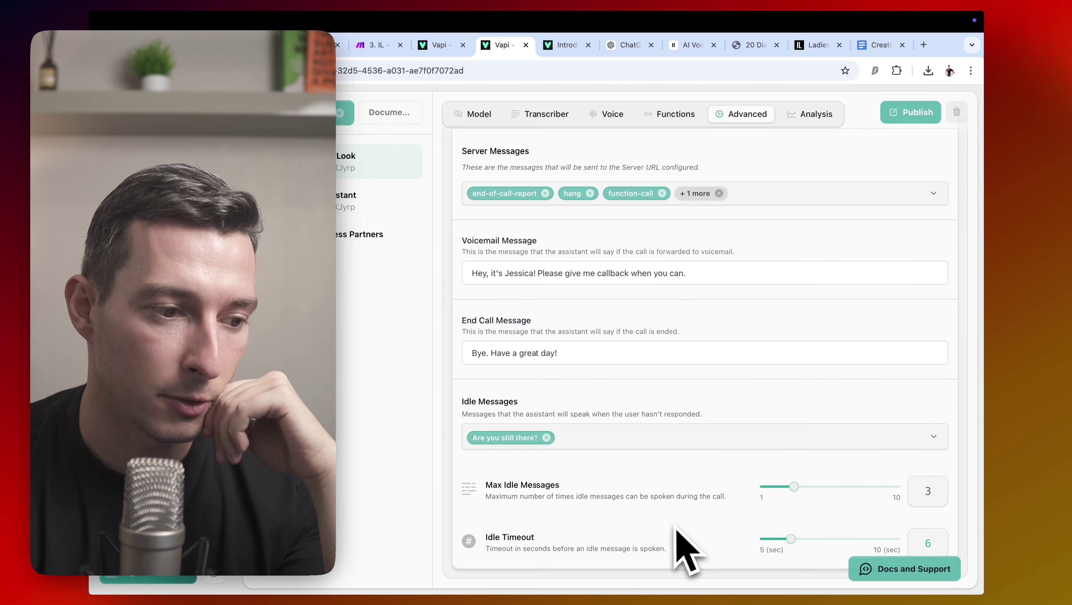
Step: Open the assistant's Analysis settings and review the call summary prompt, its request timeout, and the assistant's cost and latency
{"action": "scroll", "coordinate": [766, 382], "scroll_direction": "up", "scroll_amount": 3}
{"action": "left_click", "coordinate": [809, 114]}
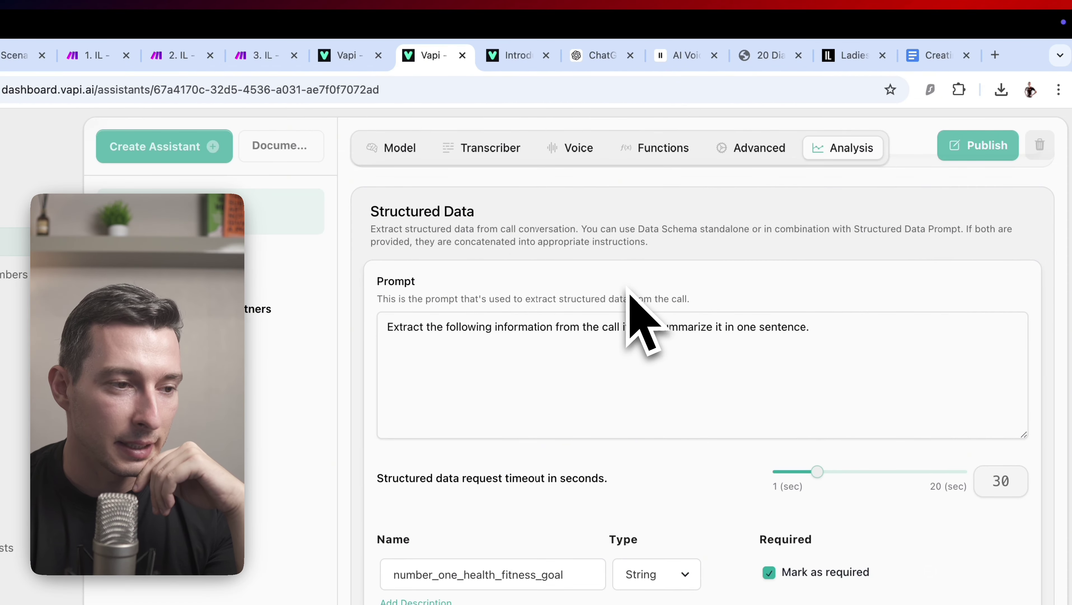
{"action": "scroll", "coordinate": [627, 292], "scroll_direction": "up", "scroll_amount": 10}
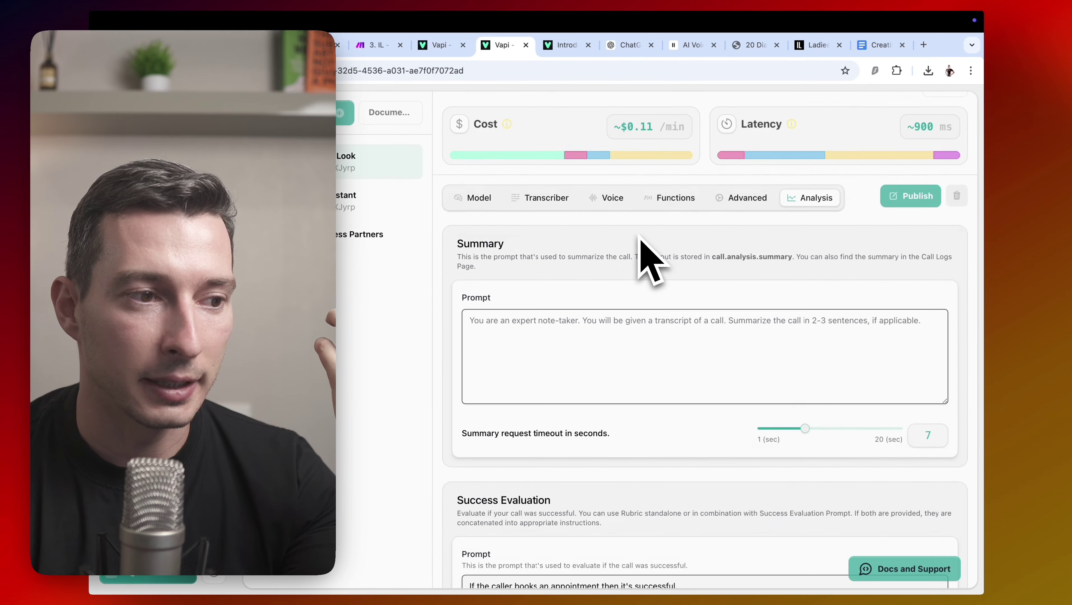
{"action": "scroll", "coordinate": [641, 245], "scroll_direction": "up", "scroll_amount": 3}
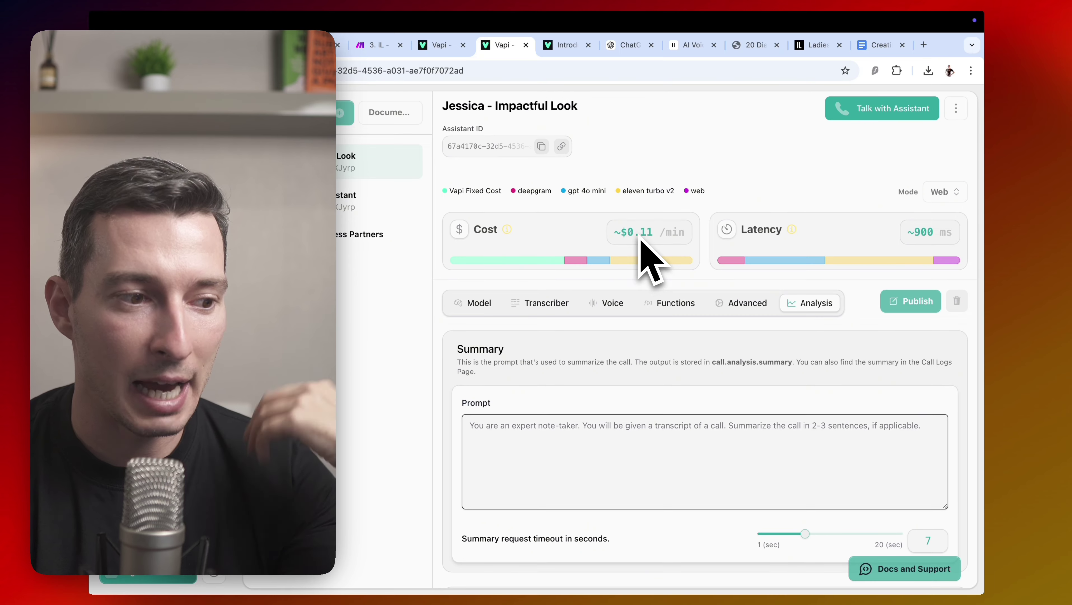
Step: Review the success evaluation prompt and rubric, and the structured data prompt with its required string properties
{"action": "scroll", "coordinate": [779, 287], "scroll_direction": "down", "scroll_amount": 5}
{"action": "scroll", "coordinate": [779, 288], "scroll_direction": "down", "scroll_amount": 6}
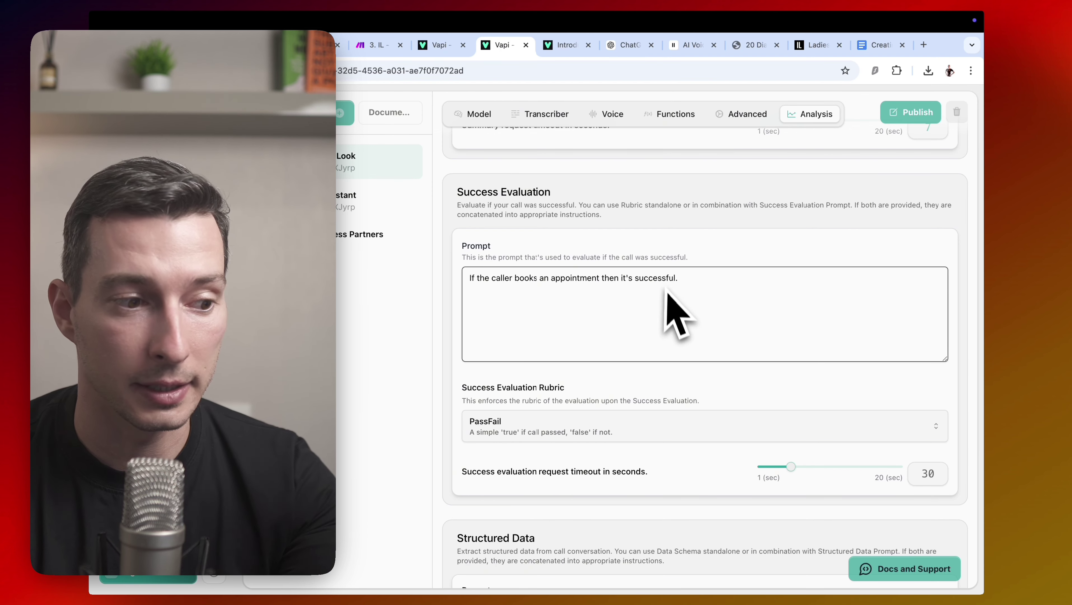
{"action": "scroll", "coordinate": [660, 322], "scroll_direction": "down", "scroll_amount": 3}
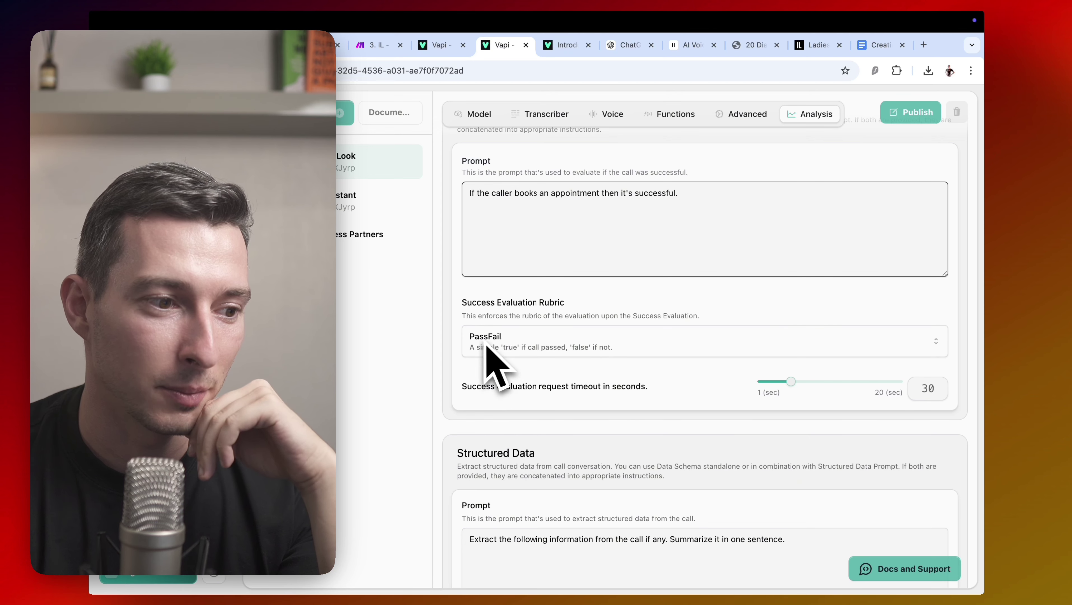
{"action": "scroll", "coordinate": [644, 349], "scroll_direction": "down", "scroll_amount": 6}
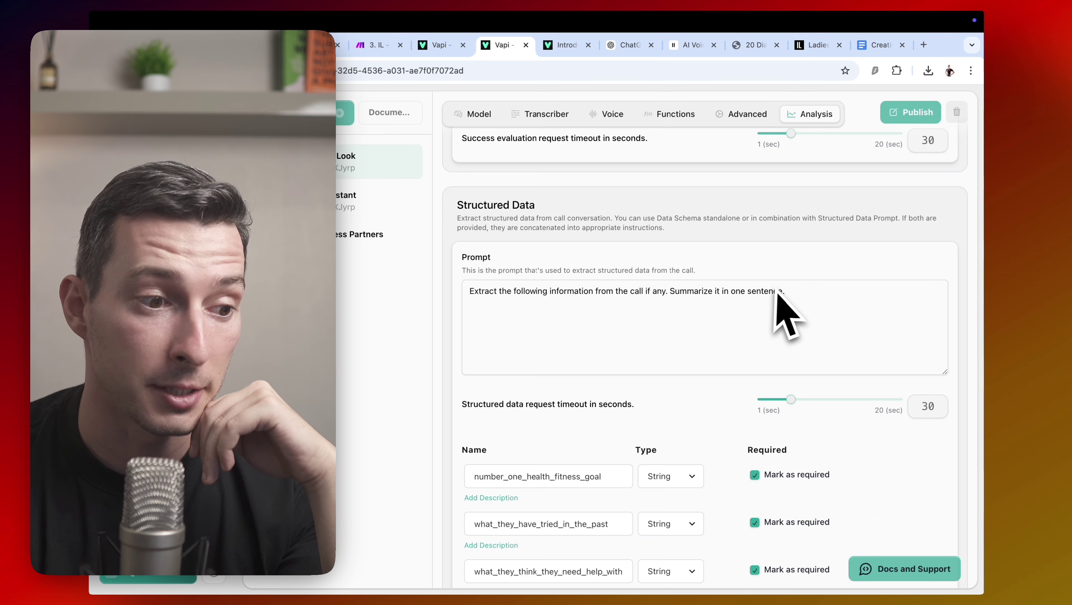
{"action": "scroll", "coordinate": [778, 305], "scroll_direction": "down", "scroll_amount": 2}
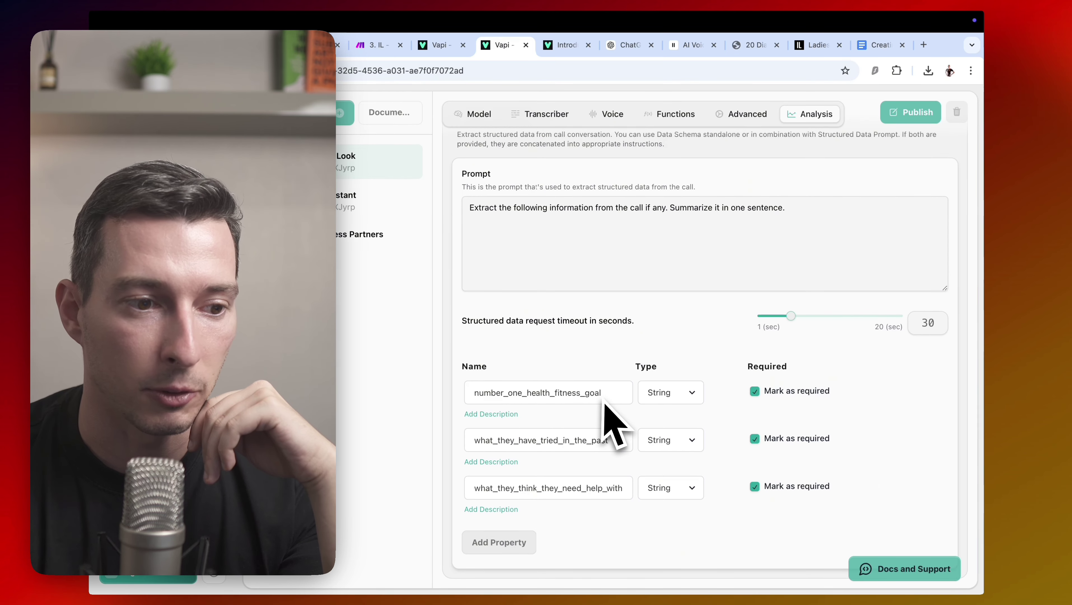